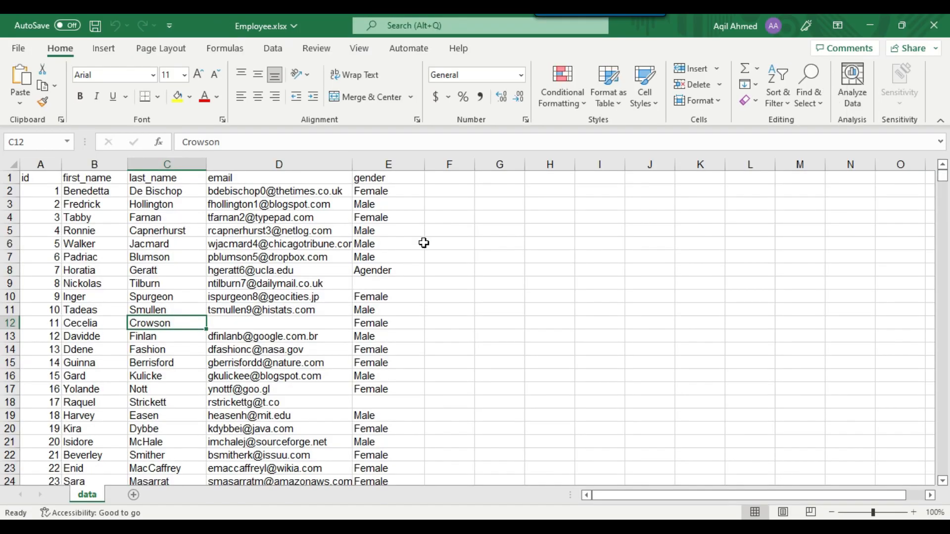
Examine the employee records on the data sheet for missing email and gender values.
click(342, 204)
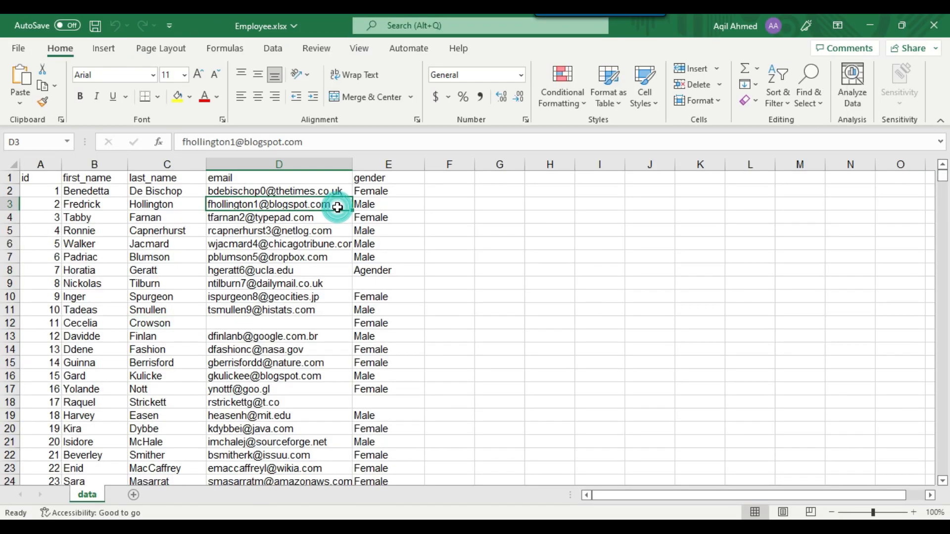
click(399, 284)
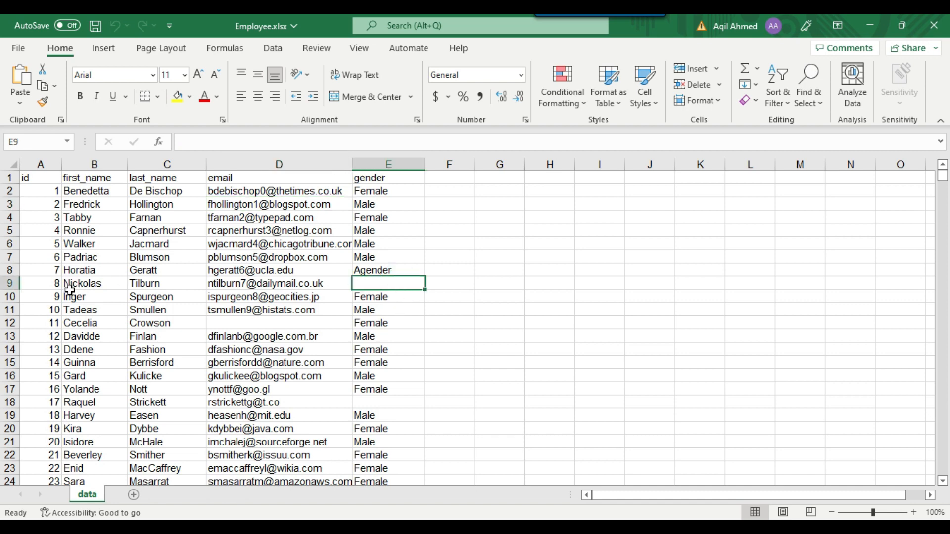
click(51, 286)
drag(105, 287, 294, 291)
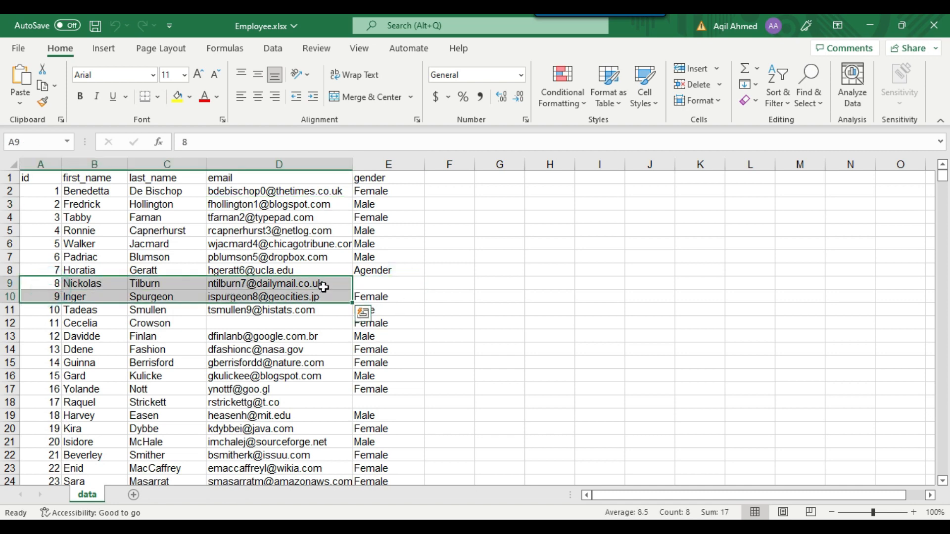
click(410, 283)
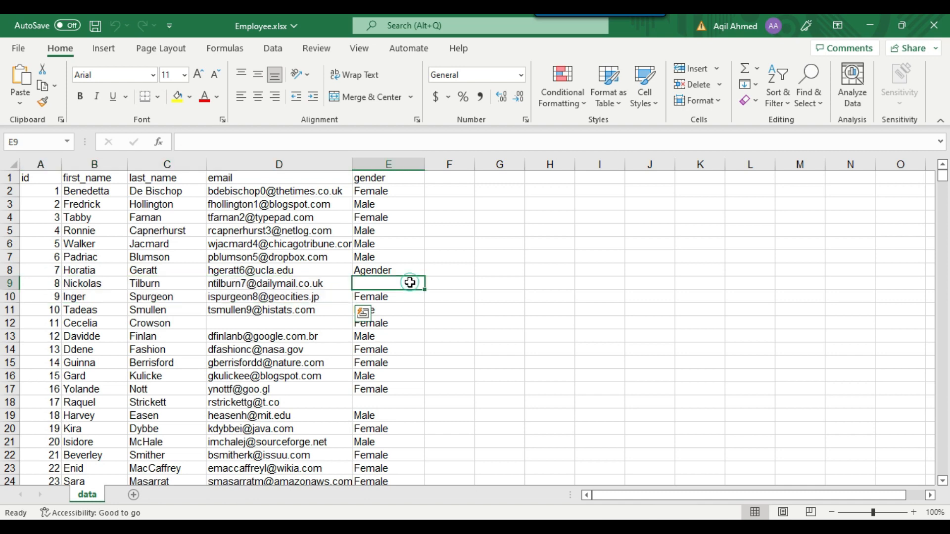
click(269, 325)
drag(51, 323, 186, 325)
click(263, 324)
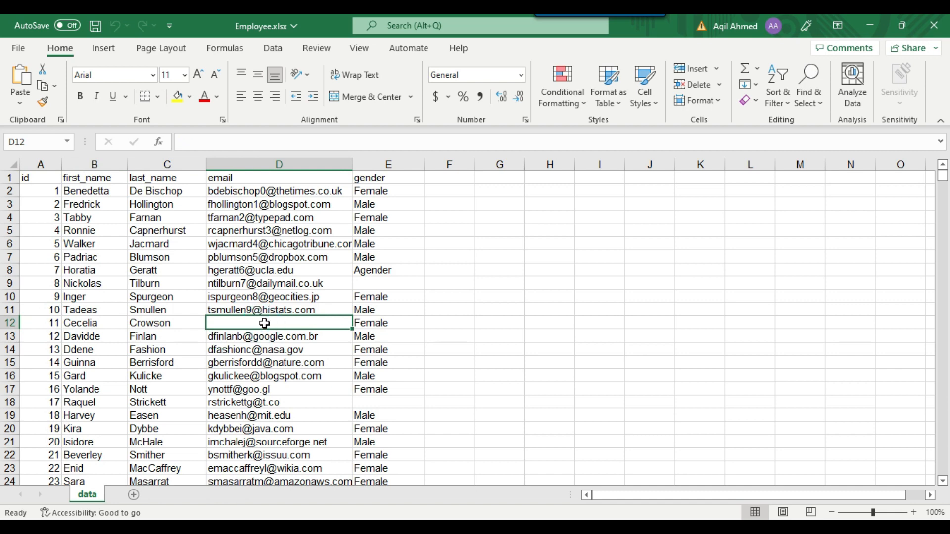
drag(53, 404, 91, 404)
click(381, 402)
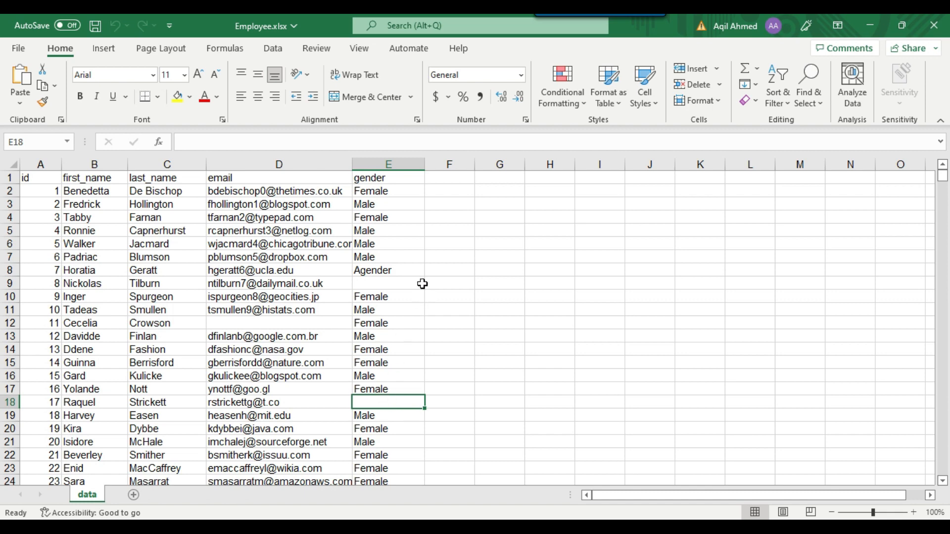
click(393, 280)
click(307, 324)
click(378, 403)
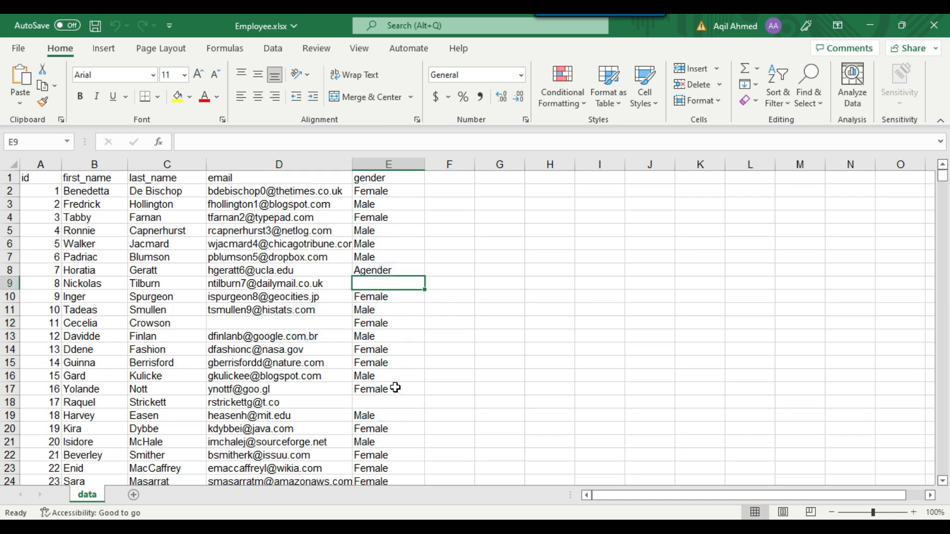
click(396, 388)
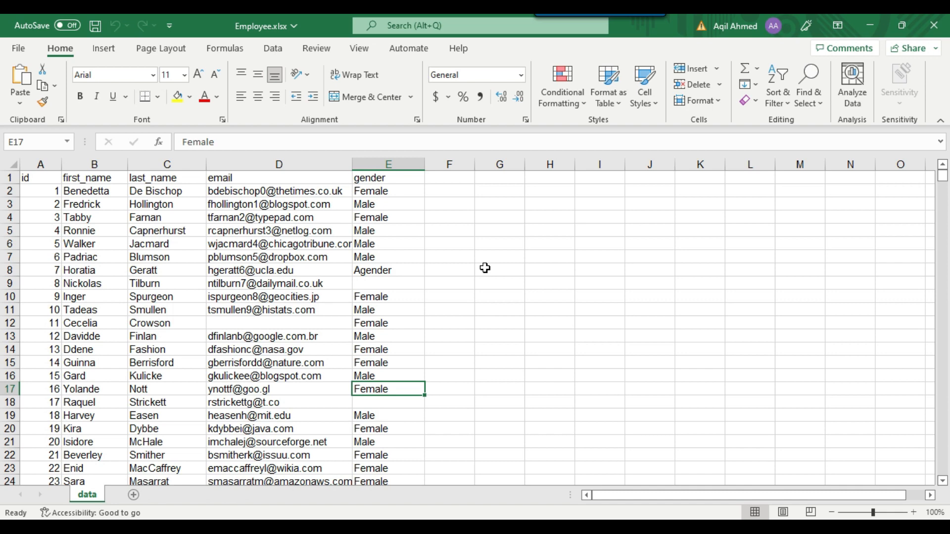
Switch to File Explorer and check the contents of the Rejected and Processed folders in D:\Files.
click(870, 25)
click(166, 213)
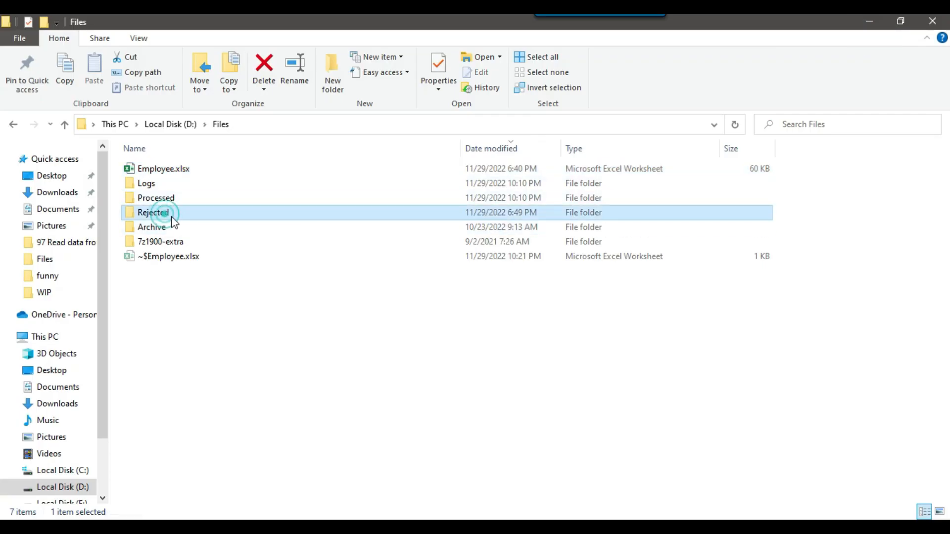
double_click(169, 213)
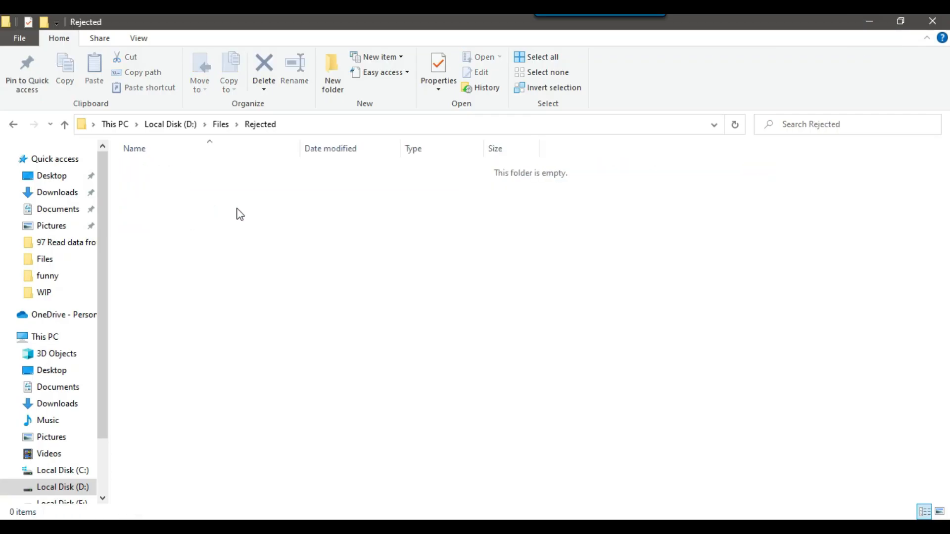
key(alt+Left)
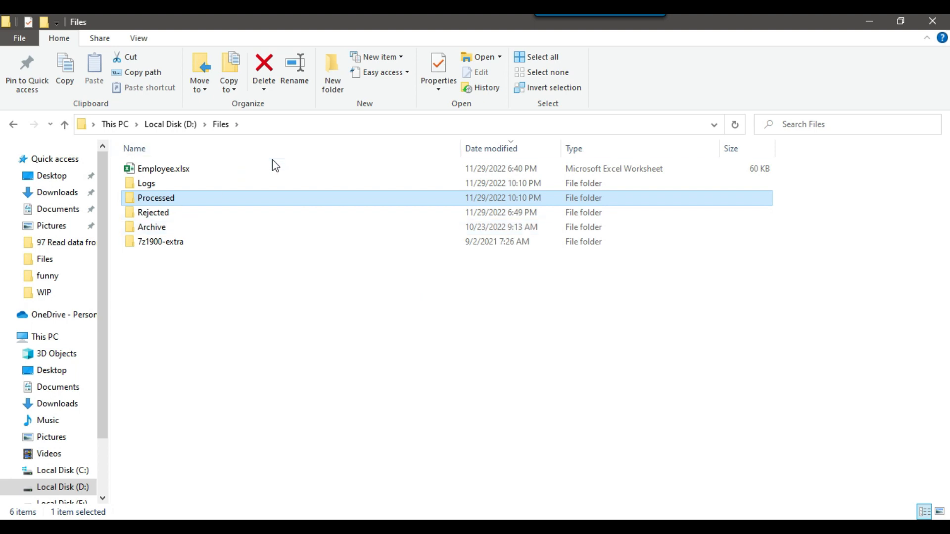
double_click(174, 200)
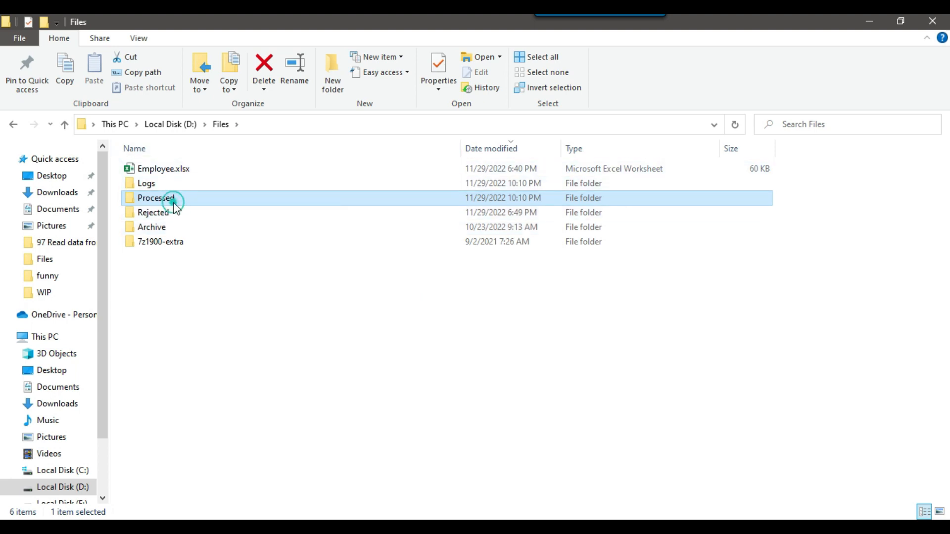
click(221, 124)
click(337, 310)
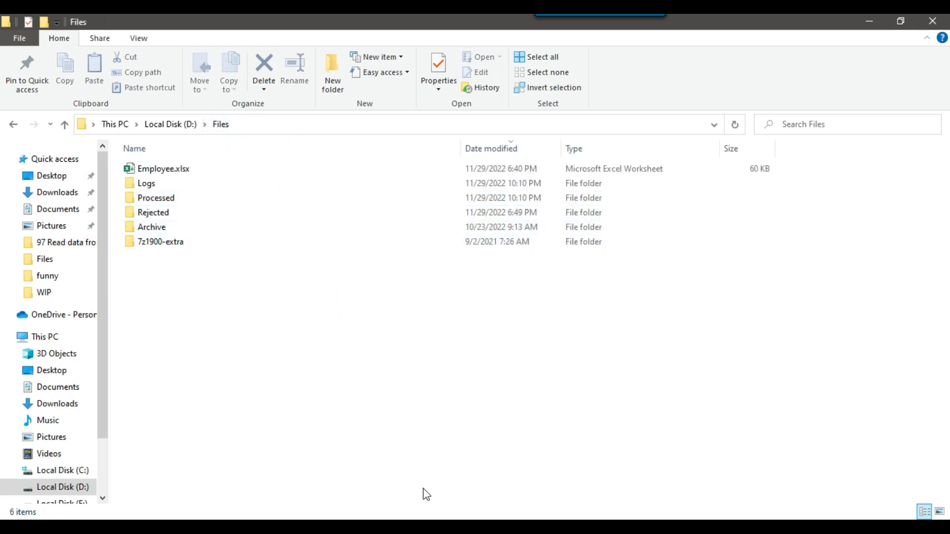
Return to Excel and close the Employee.xlsx workbook.
click(411, 527)
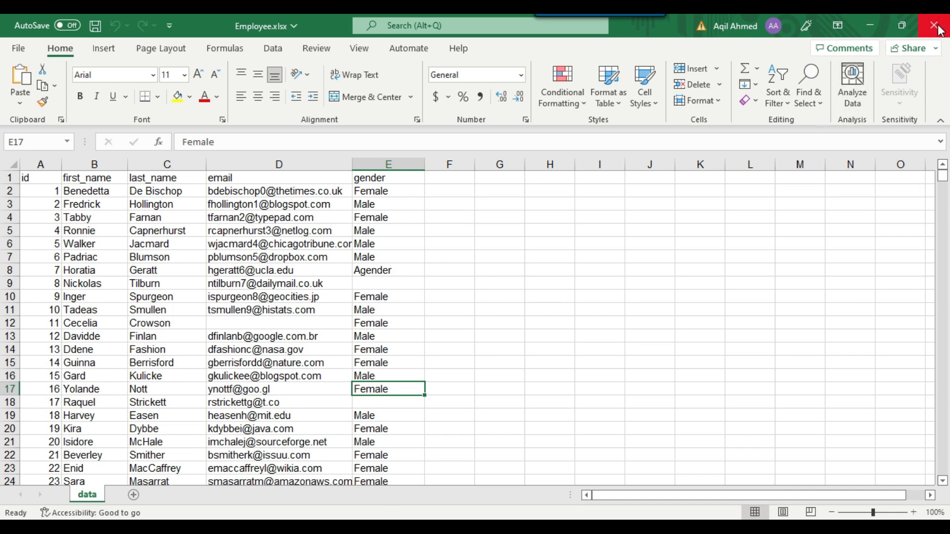
click(934, 25)
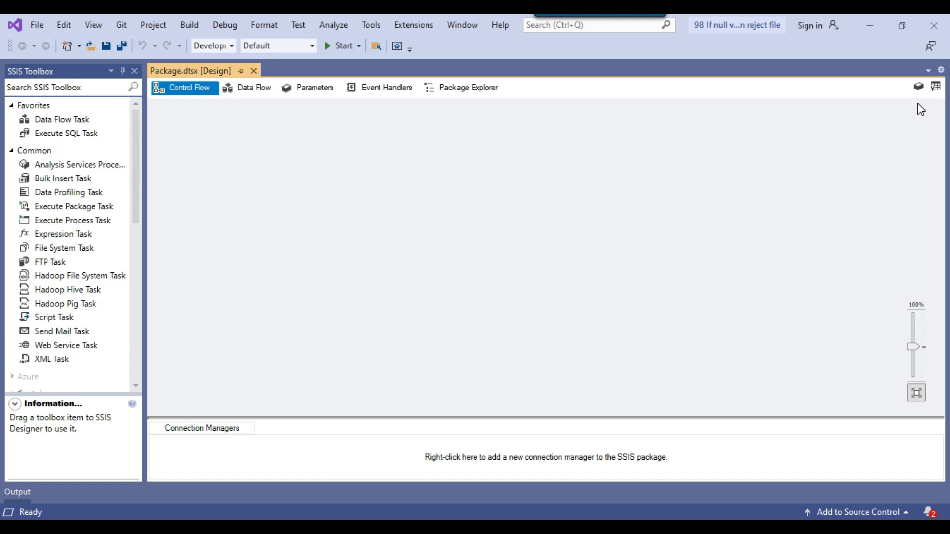
Add a Foreach Loop Container to the control flow of Package.dtsx in Visual Studio.
scroll(76, 239, down, 8)
scroll(99, 294, down, 2)
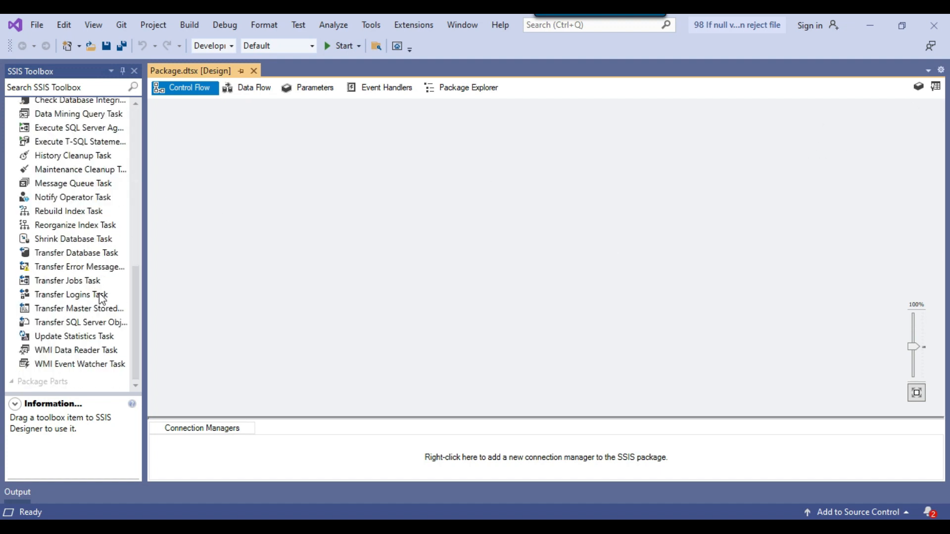
click(336, 527)
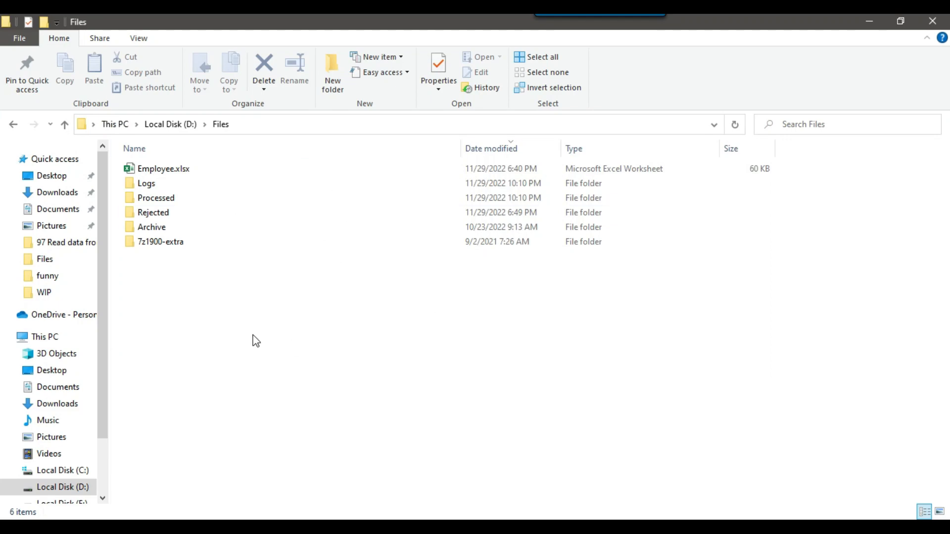
click(396, 526)
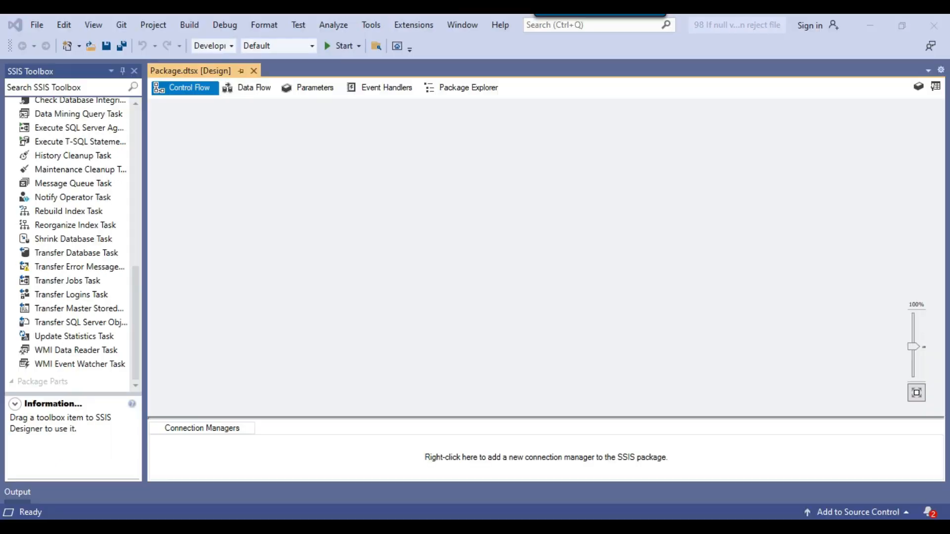
scroll(111, 292, up, 10)
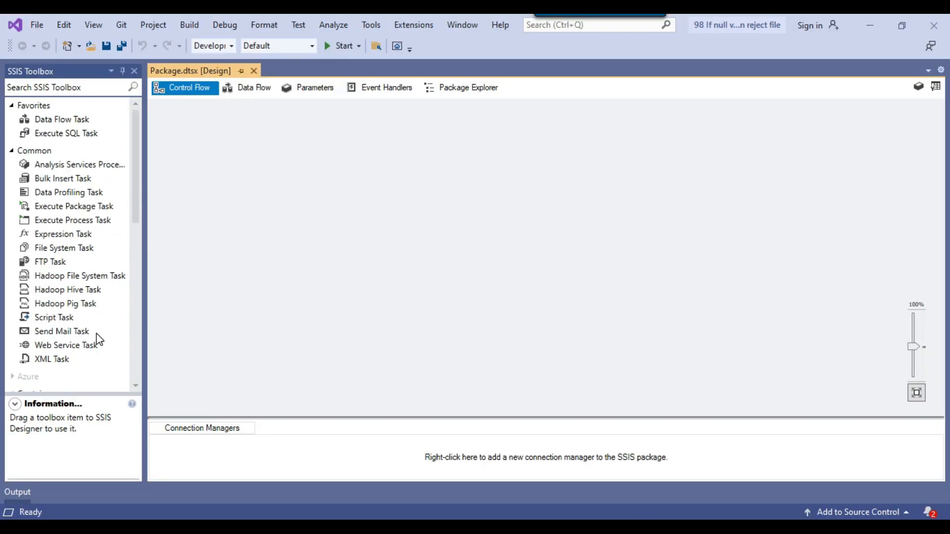
scroll(98, 340, down, 4)
drag(65, 259, 317, 193)
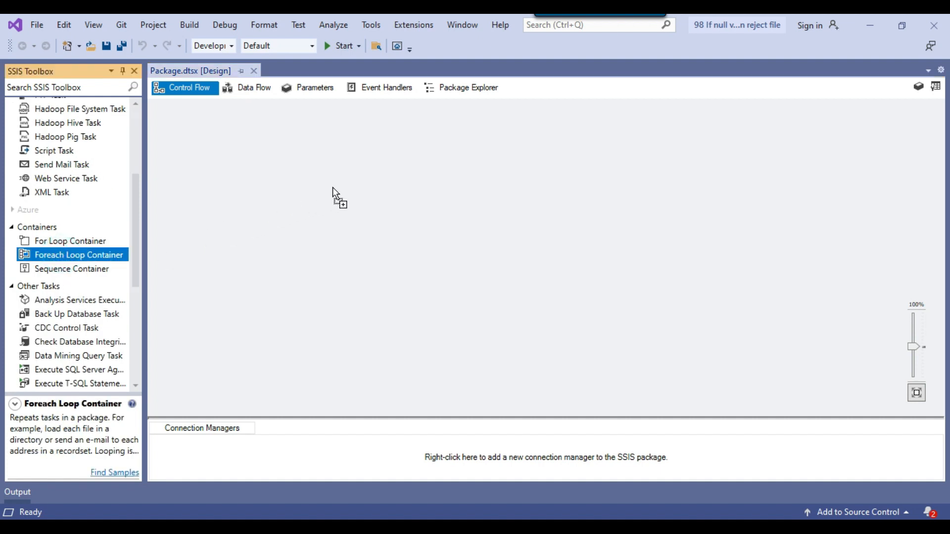
click(659, 144)
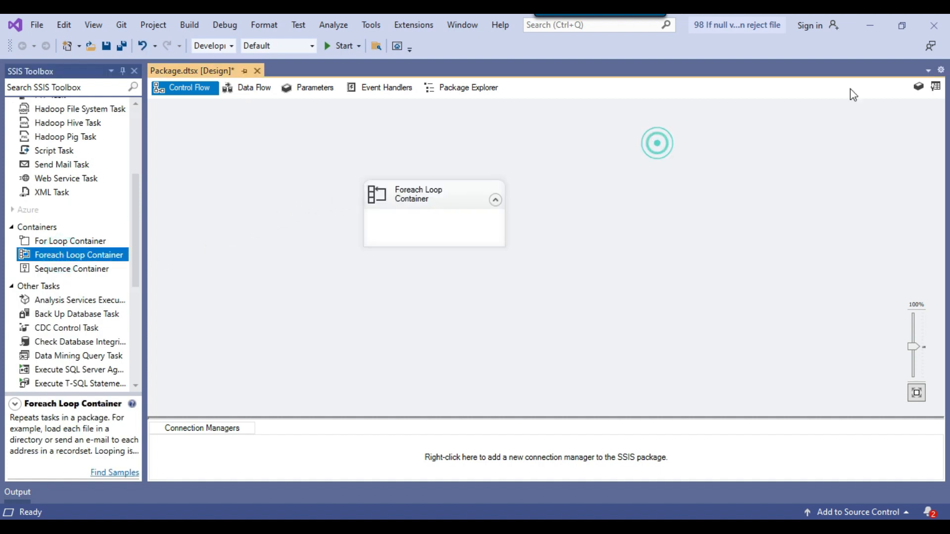
Create a package variable named FilePath with the String data type.
click(918, 87)
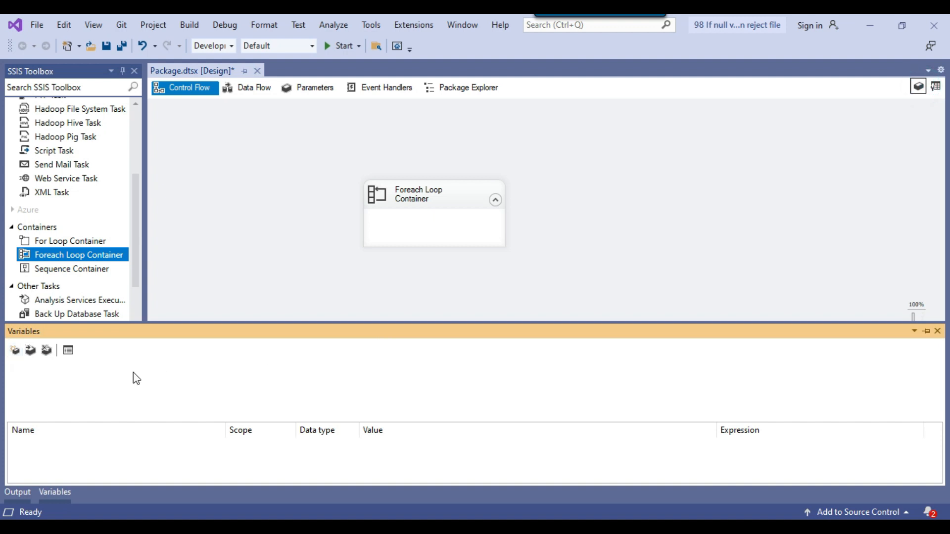
click(15, 350)
click(81, 451)
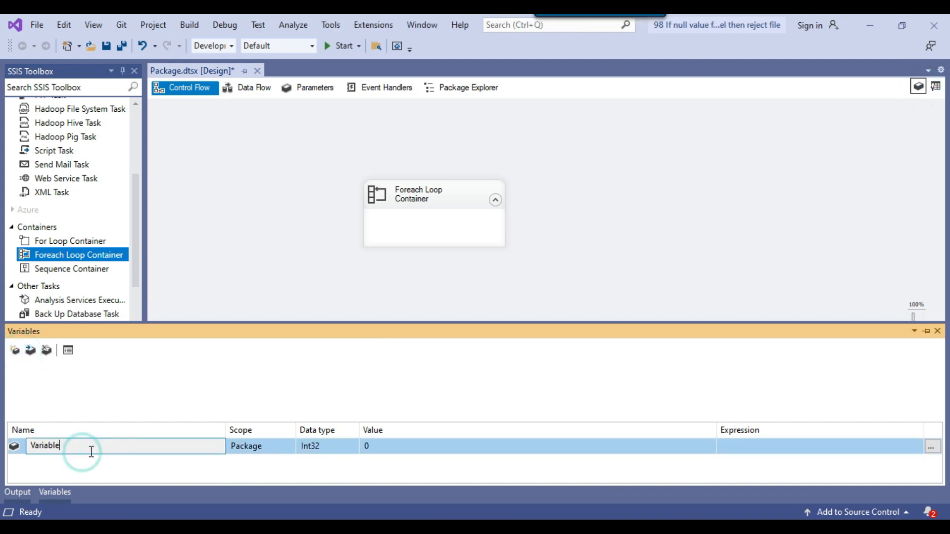
text(File)
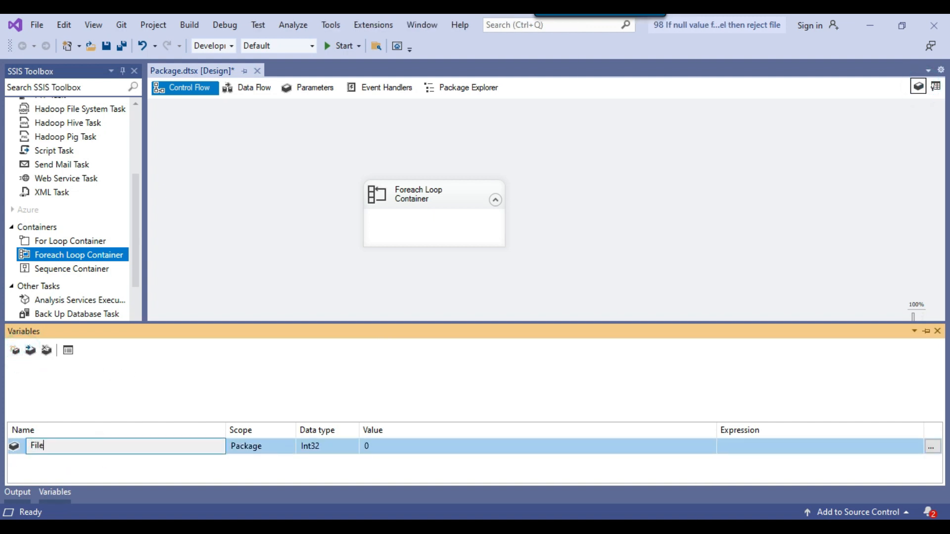
text(Path)
click(351, 449)
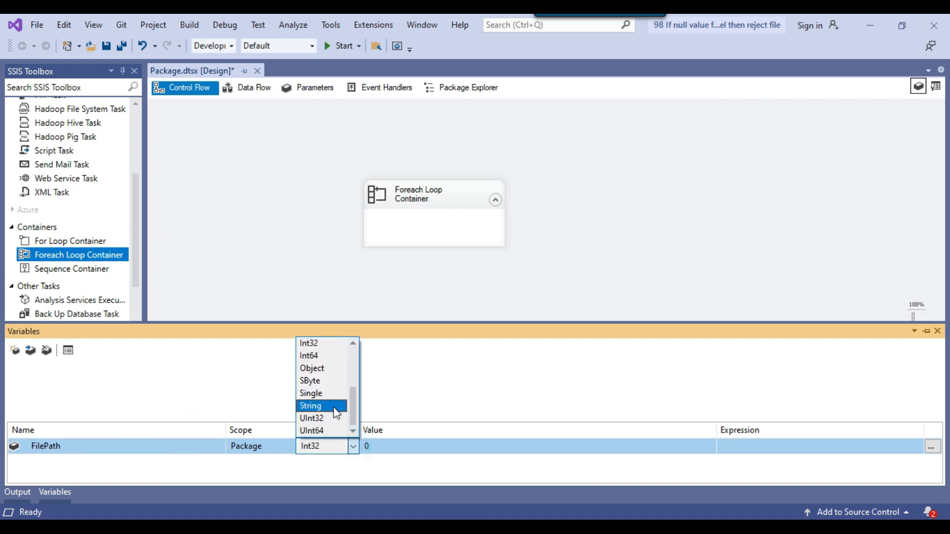
click(330, 406)
Set the FilePath variable's value to D:\Files\Employee.xlsx, copying the path from File Explorer, and close the variables list.
click(417, 442)
key(alt+Tab)
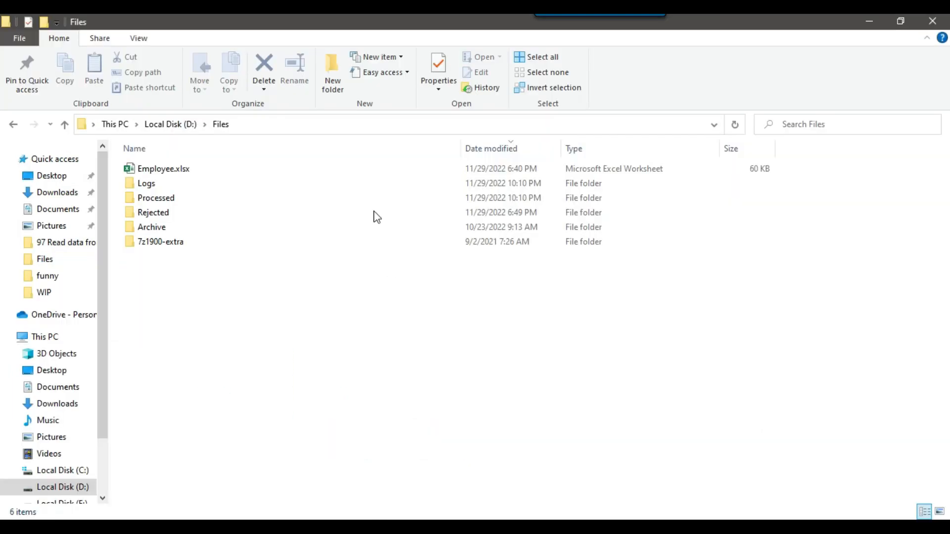
click(351, 119)
key(End)
text(\e)
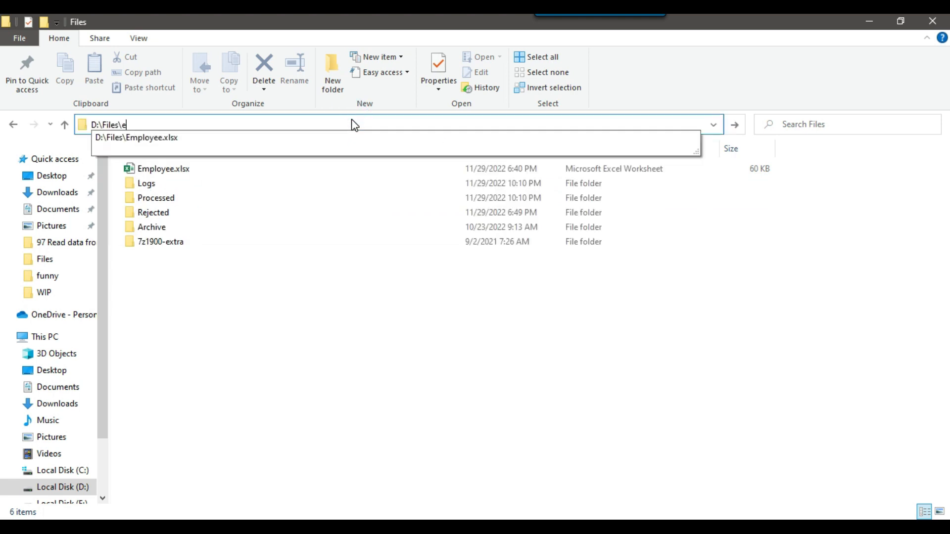
key(Down)
key(ctrl+a)
key(ctrl+c)
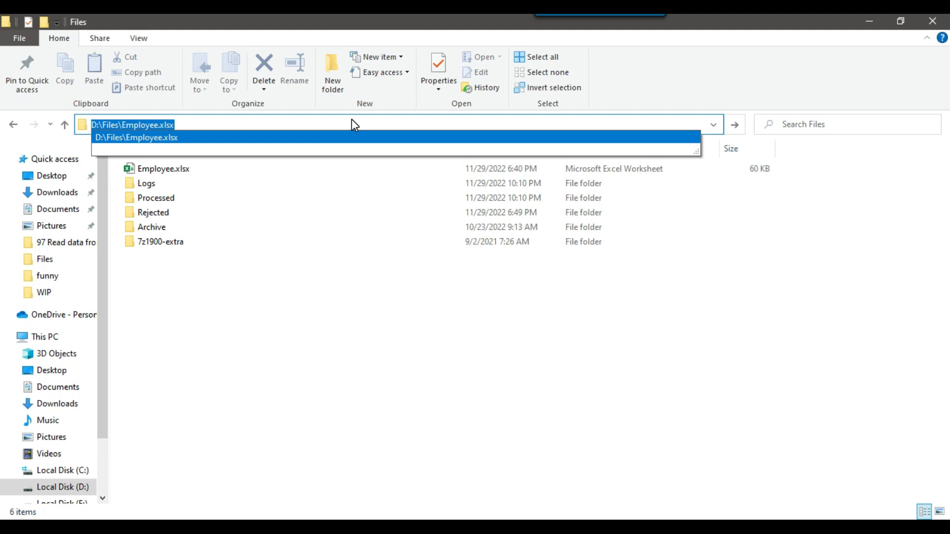
click(525, 527)
click(489, 446)
key(ctrl+v)
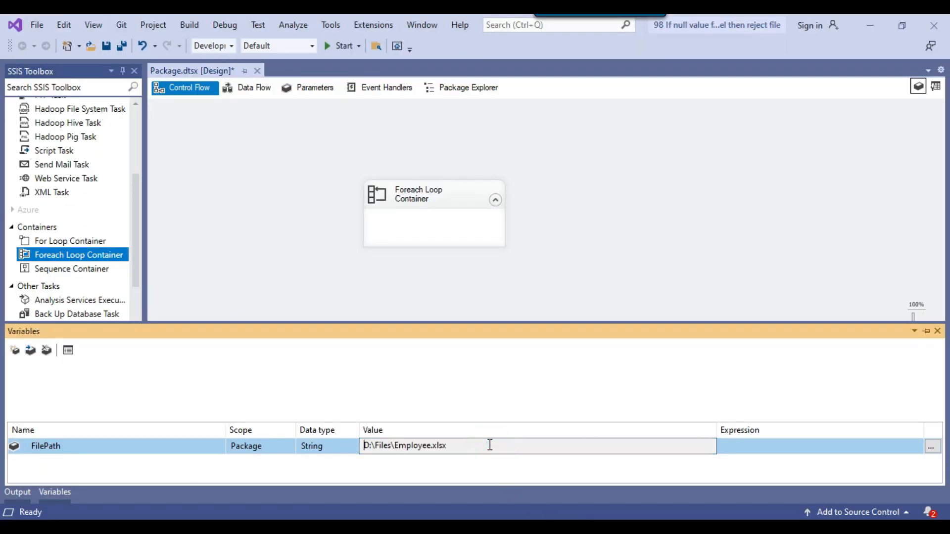
click(937, 331)
Edit the Foreach Loop Container and set its collection enumerator to Foreach File Enumerator.
click(466, 195)
right_click(467, 195)
click(505, 198)
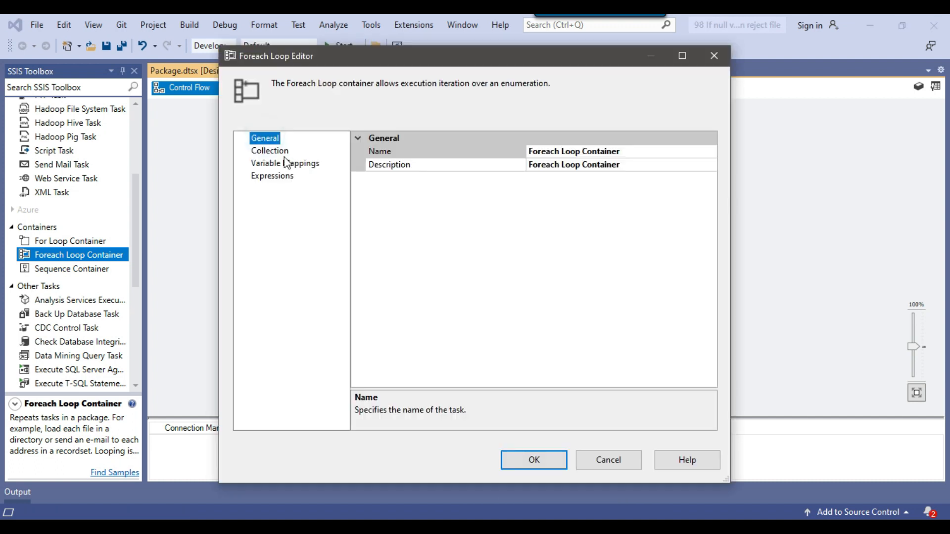
click(274, 151)
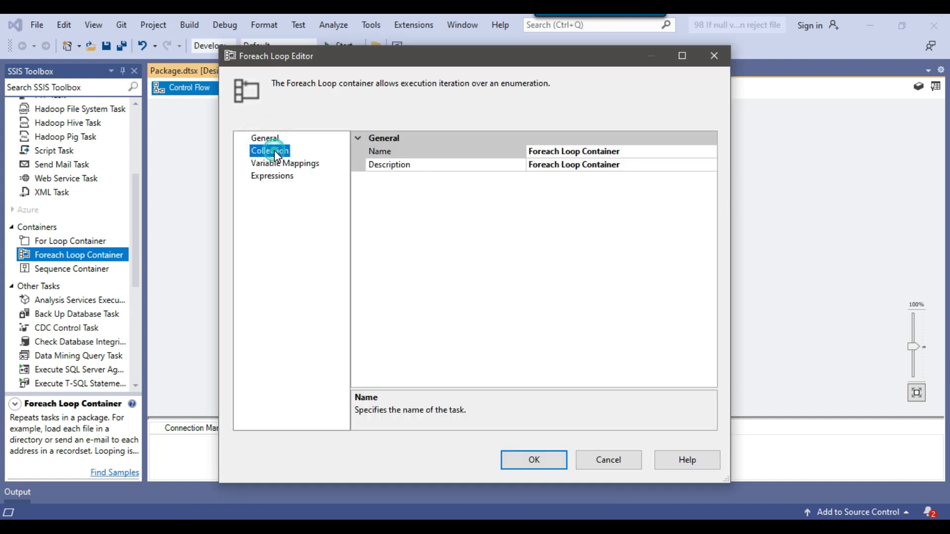
click(682, 152)
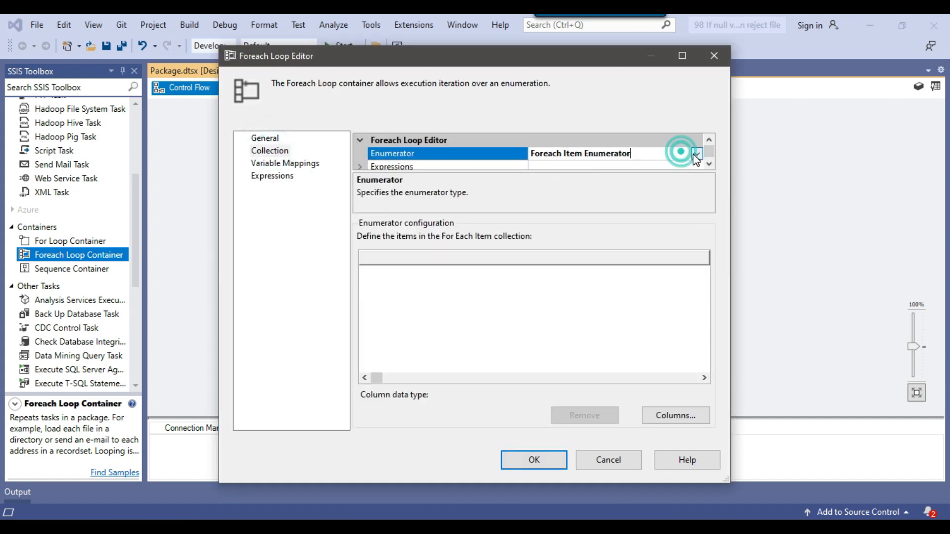
click(696, 154)
click(557, 183)
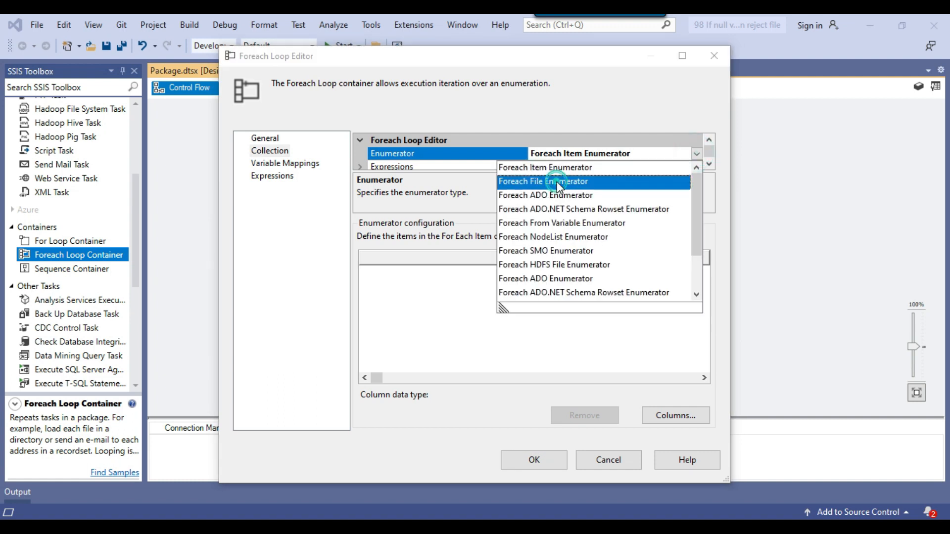
Set the enumerator's folder to D:\Files, copying the path from File Explorer.
drag(417, 253, 316, 256)
click(394, 528)
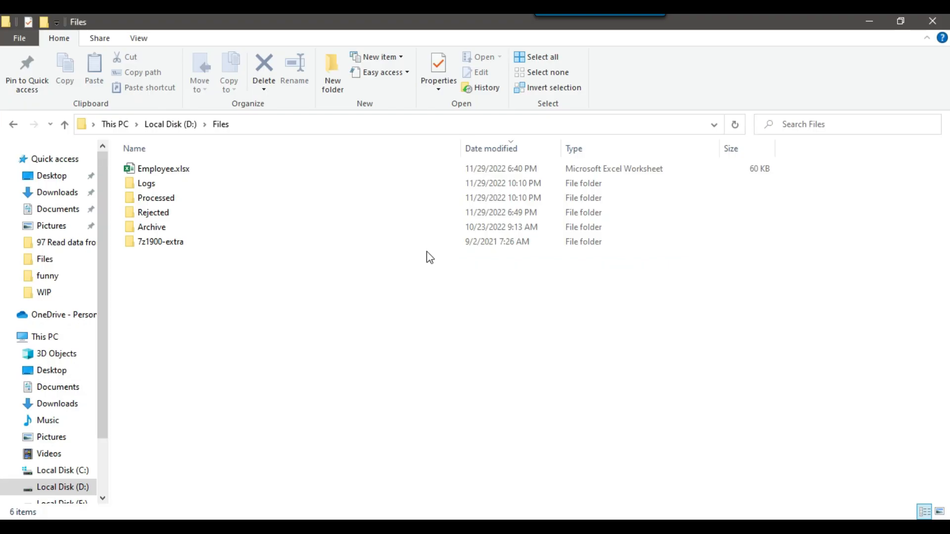
click(318, 124)
key(ctrl+c)
click(869, 22)
key(ctrl+v)
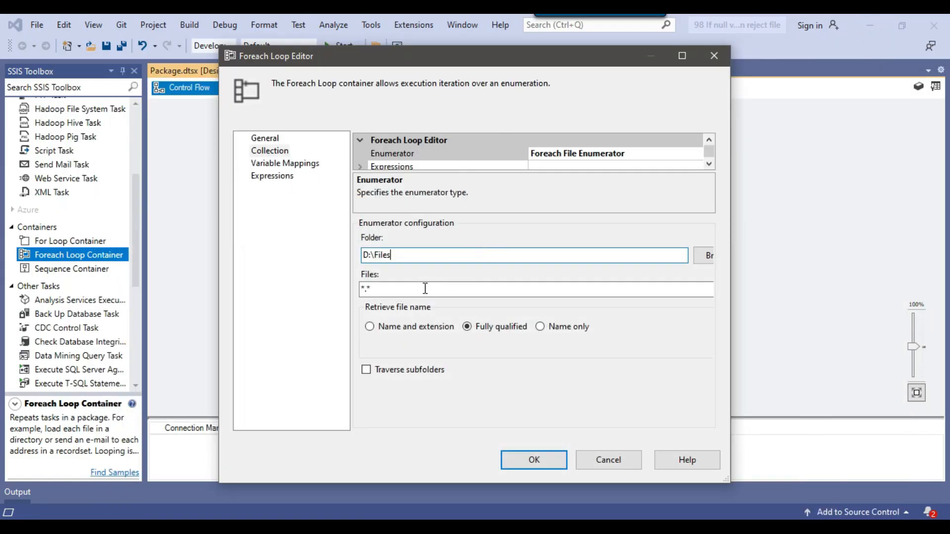
Limit the enumerator to Excel workbooks by setting its file filter to *.xlsx.
click(399, 286)
key(BackSpace)
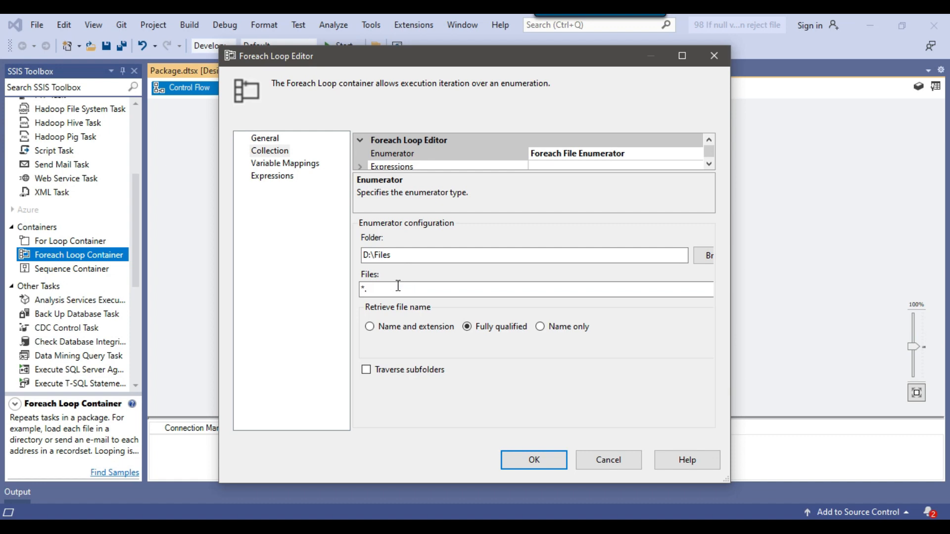
text(xlsx)
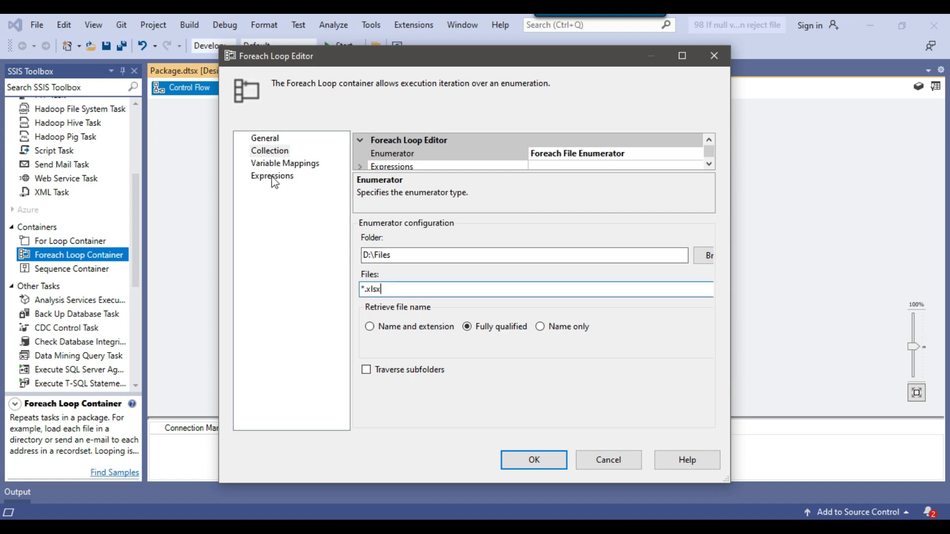
Map the loop's collection value to the User::FilePath variable at index 0 and accept the Foreach Loop settings.
click(279, 165)
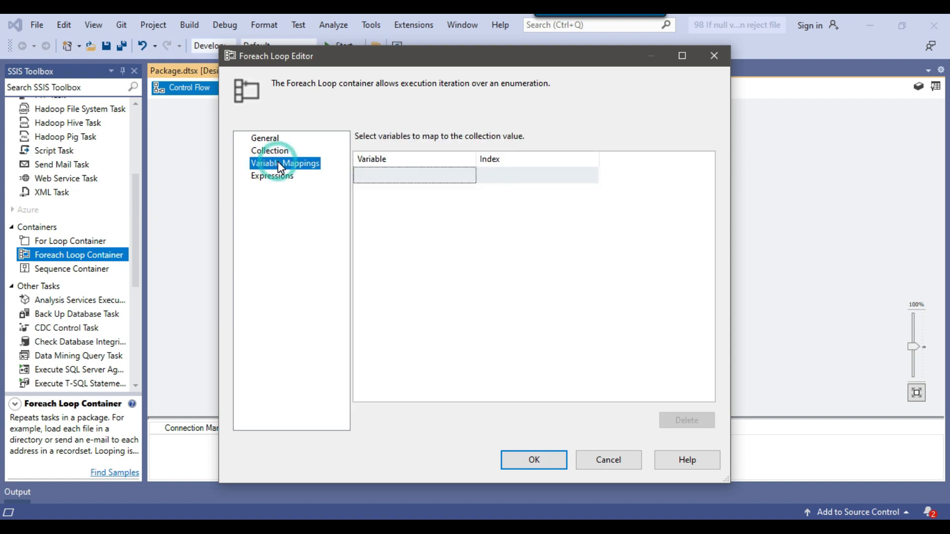
click(436, 186)
click(410, 208)
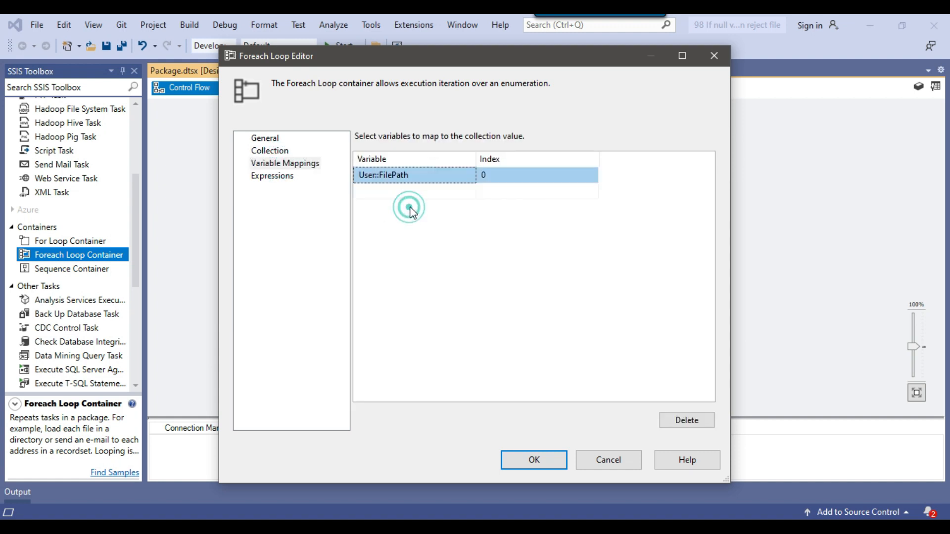
click(530, 458)
click(631, 257)
Move the Foreach Loop Container slightly up the canvas and add a Data Flow Task inside it.
drag(415, 238, 408, 200)
scroll(120, 172, up, 5)
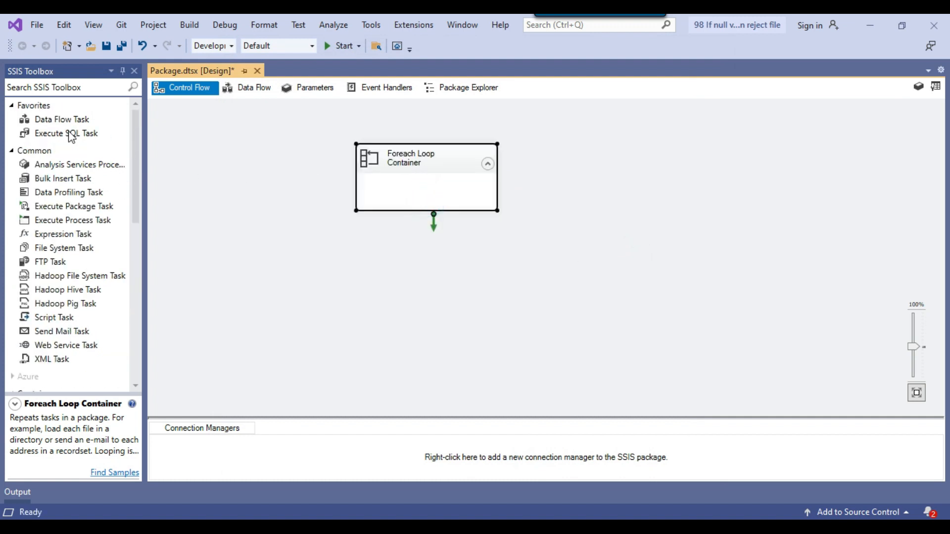
drag(62, 120, 390, 184)
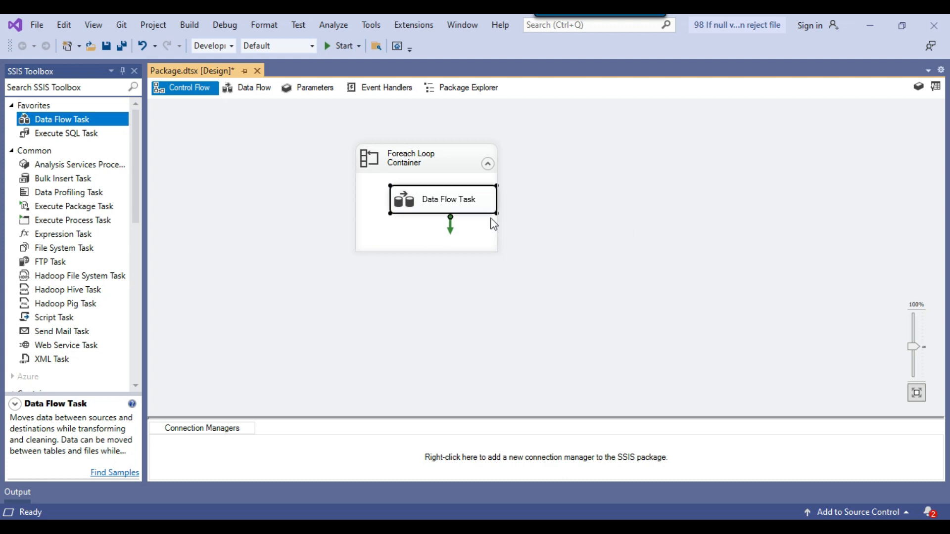
drag(421, 202, 415, 206)
Open the Data Flow Task's design surface and add an Excel Source near its upper middle.
double_click(402, 207)
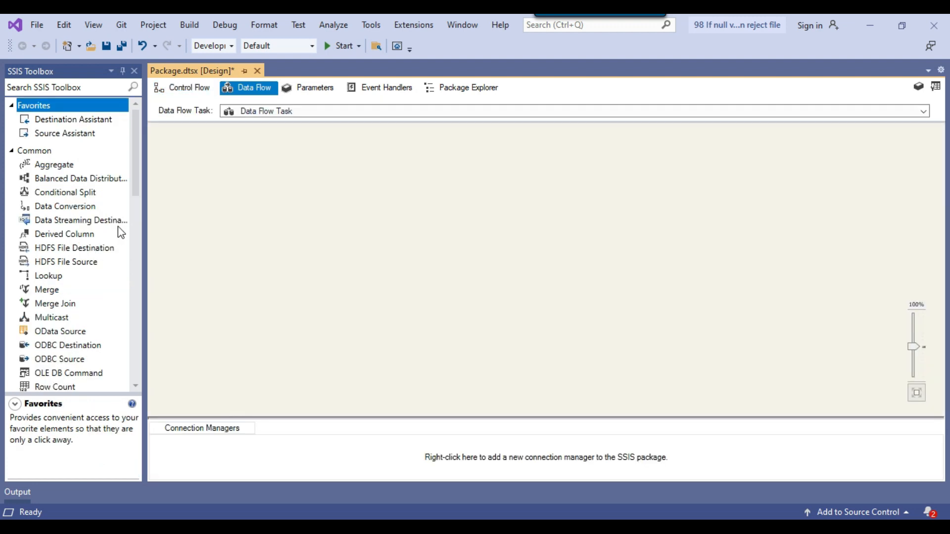
scroll(78, 237, down, 15)
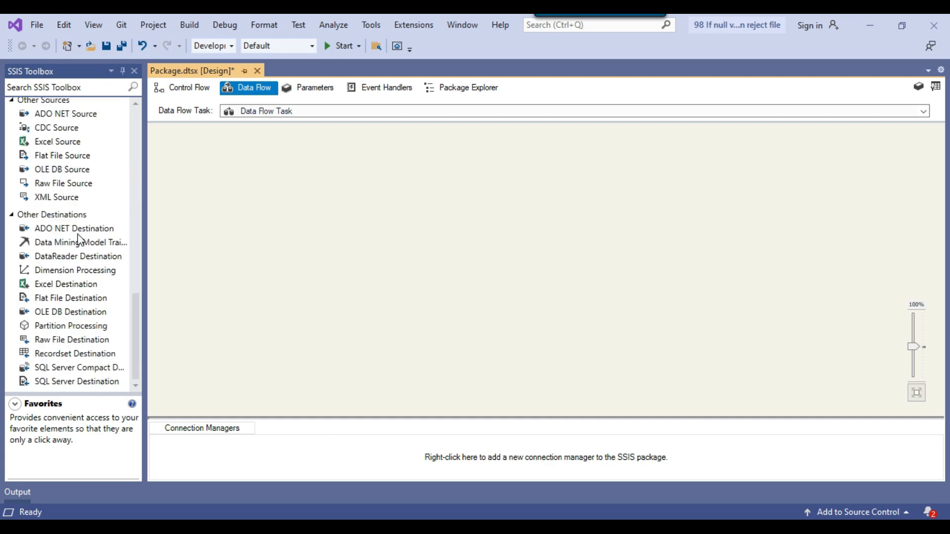
drag(64, 143, 420, 156)
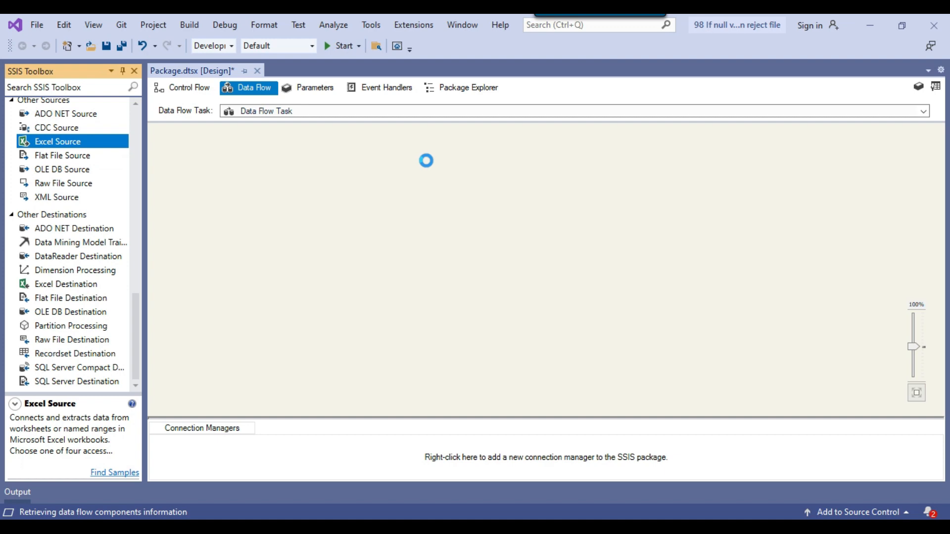
Edit the Excel Source and create a new Excel connection to Employee.xlsx in D:\Files.
right_click(451, 173)
click(498, 180)
click(674, 191)
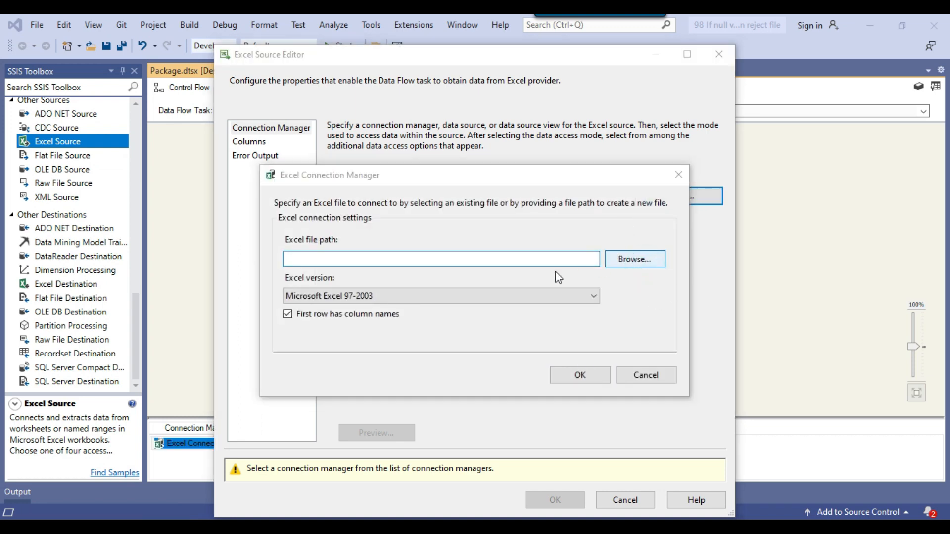
click(635, 258)
click(364, 267)
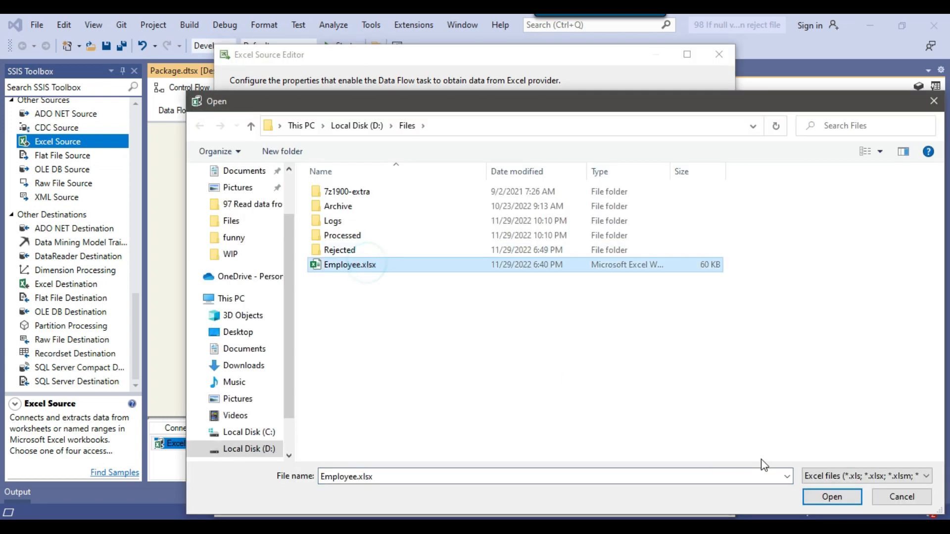
click(832, 497)
click(577, 377)
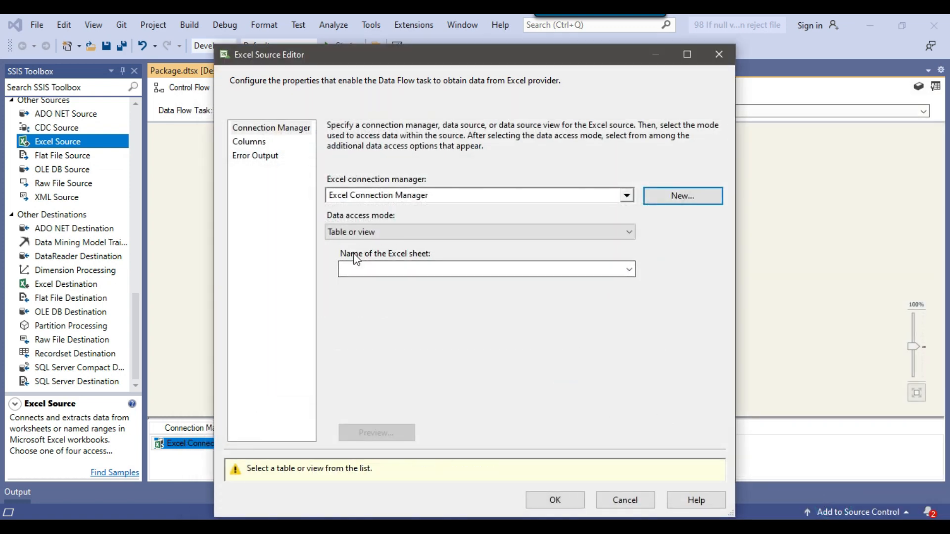
Select the data$ sheet for the Excel Source, load its columns and accept the source settings.
click(416, 271)
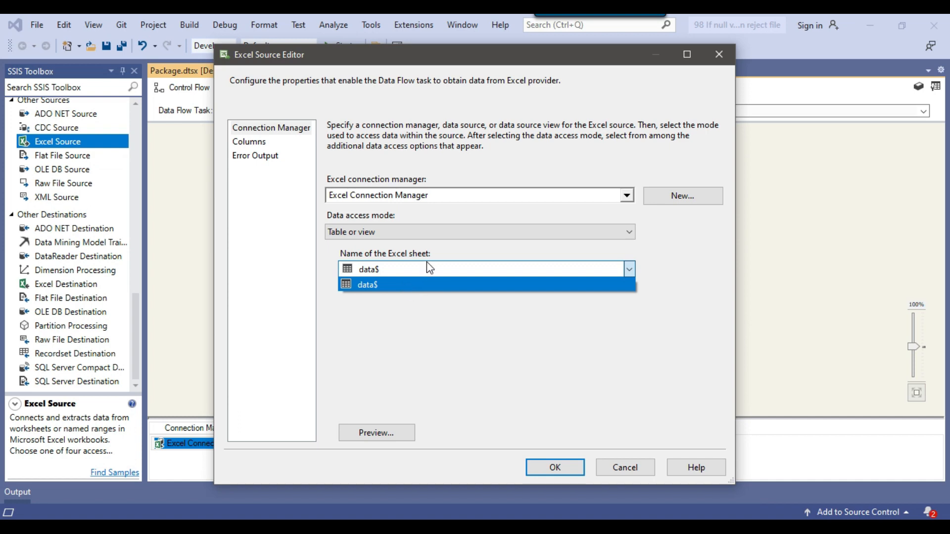
click(400, 284)
click(252, 143)
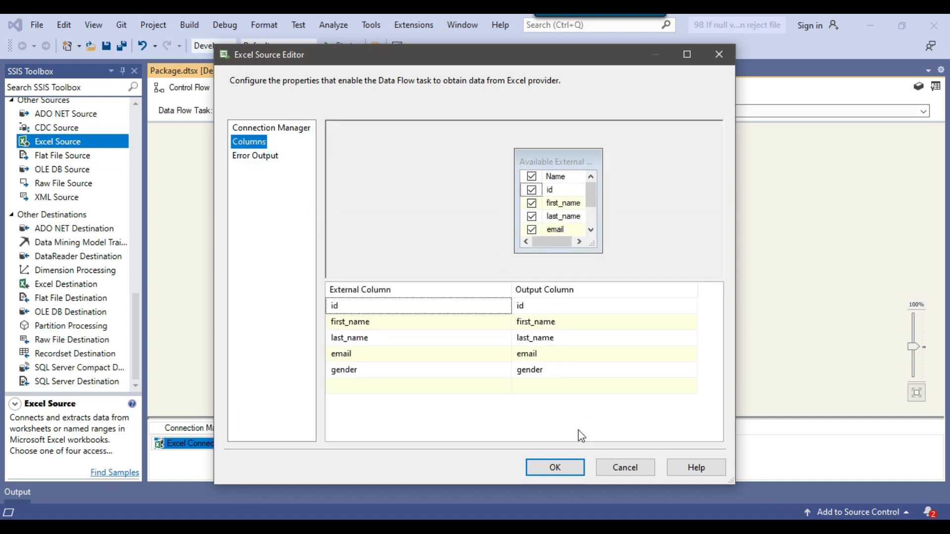
click(555, 468)
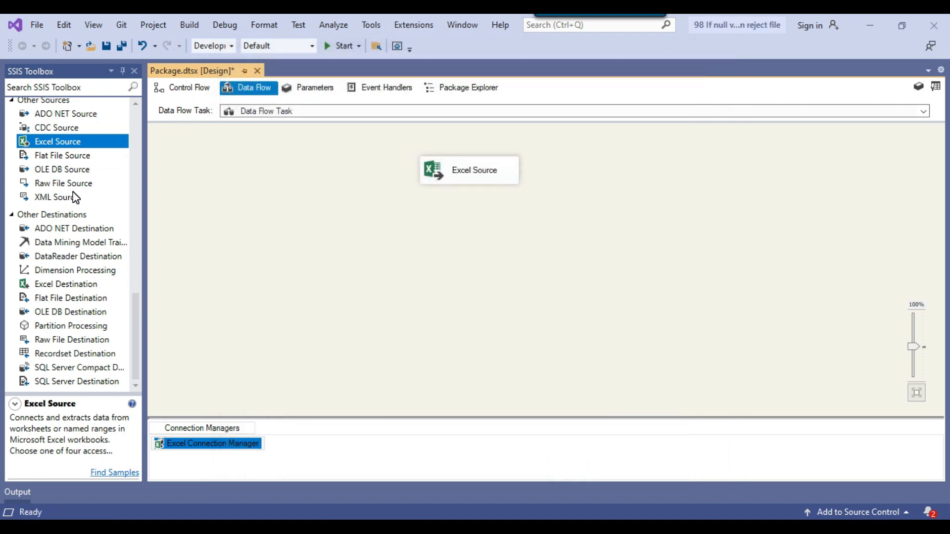
Add a Conditional Split below the Excel Source and connect the source's output to it.
scroll(75, 198, up, 10)
scroll(75, 197, up, 5)
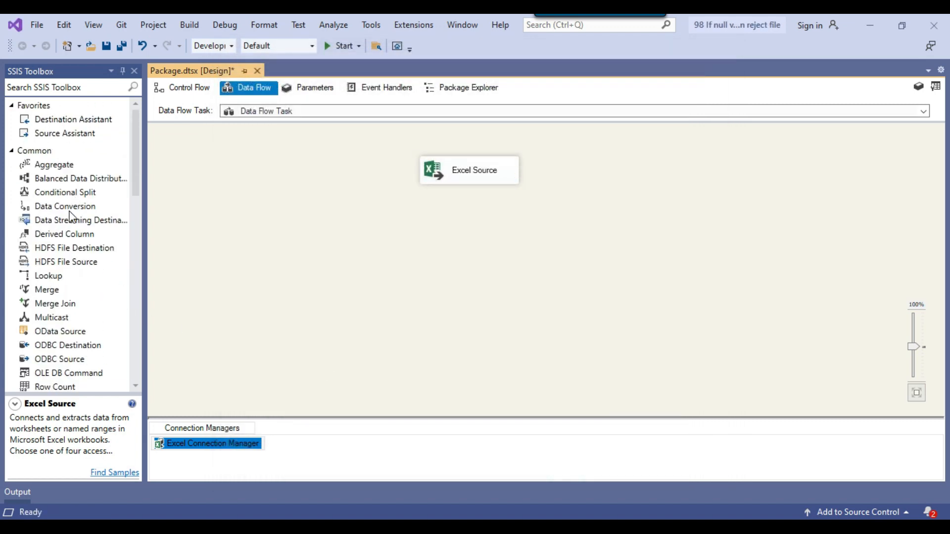
drag(75, 192, 461, 245)
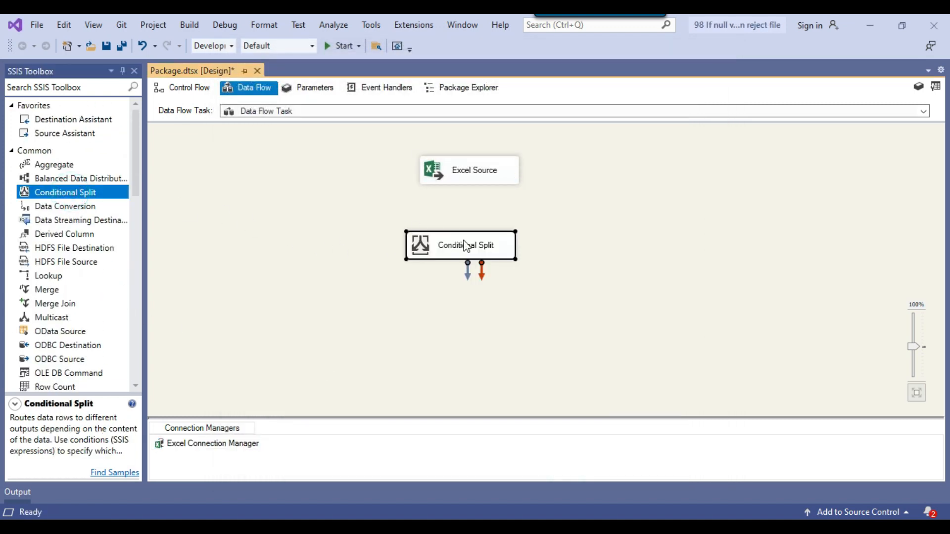
click(468, 178)
drag(478, 200, 439, 252)
Edit the Conditional Split in a maximized editor and add an output with the condition isnull( [email]) == true.
right_click(429, 245)
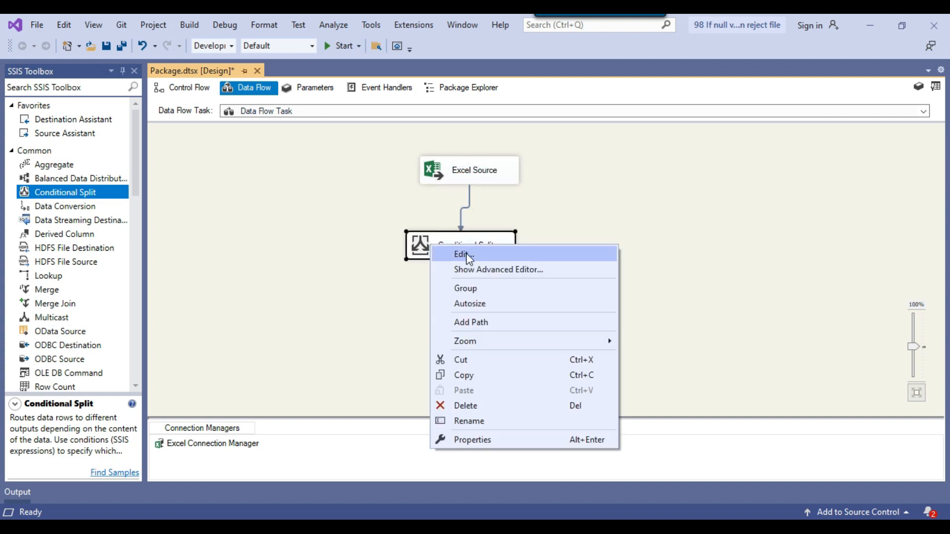
click(469, 258)
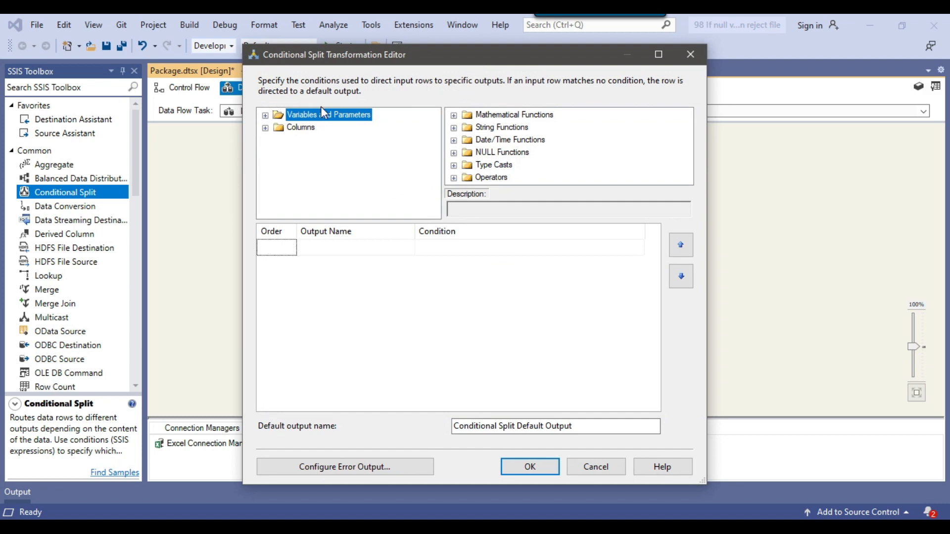
click(654, 54)
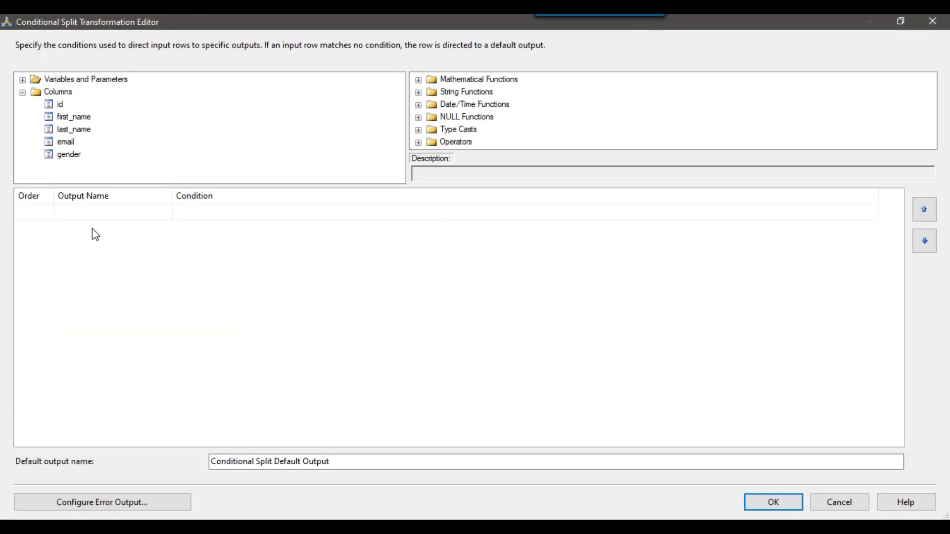
click(237, 212)
text(in)
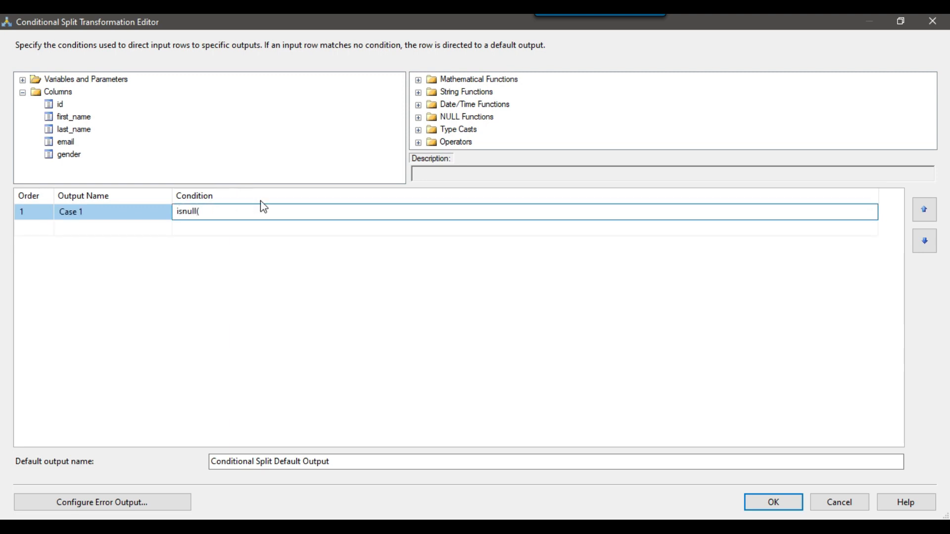
drag(65, 142, 252, 210)
text())
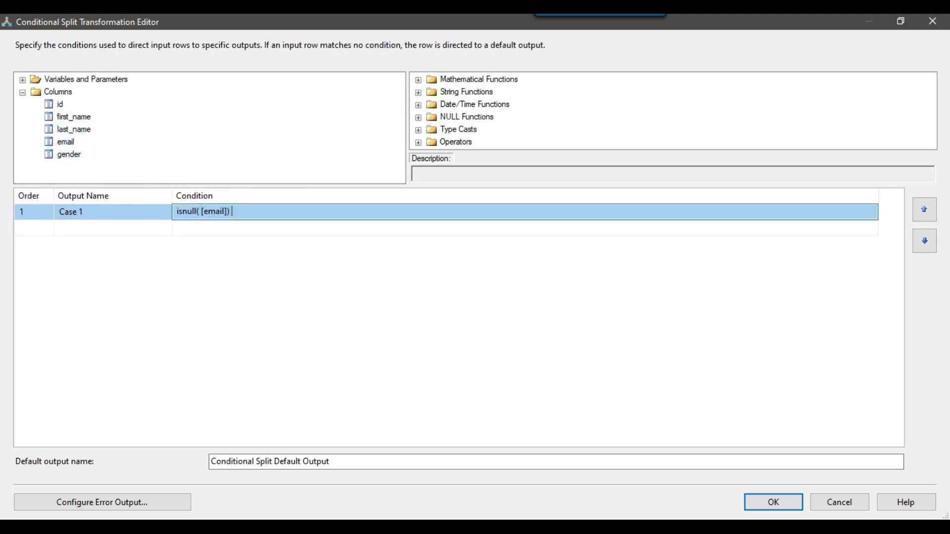
text( == true)
key(Return)
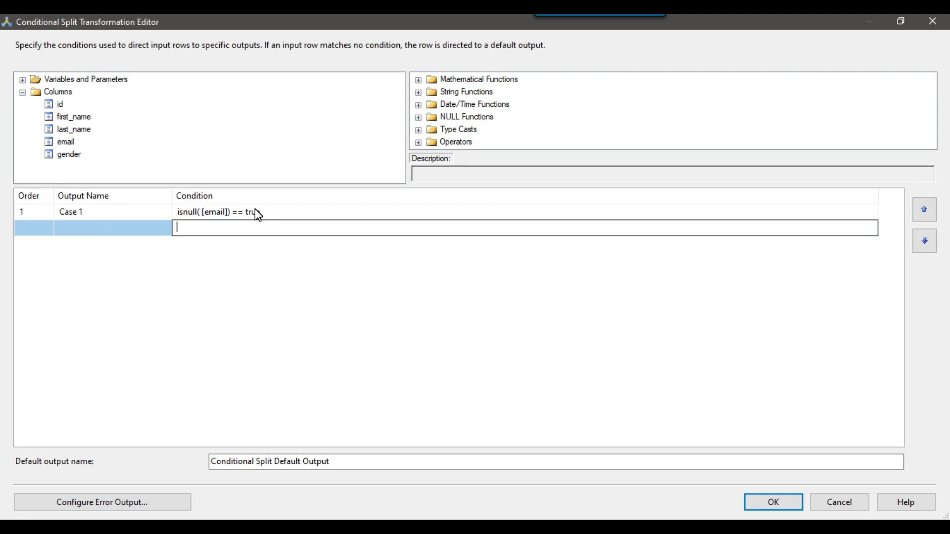
Rename the output of the email null condition to "invalid records".
click(279, 212)
drag(279, 212, 163, 208)
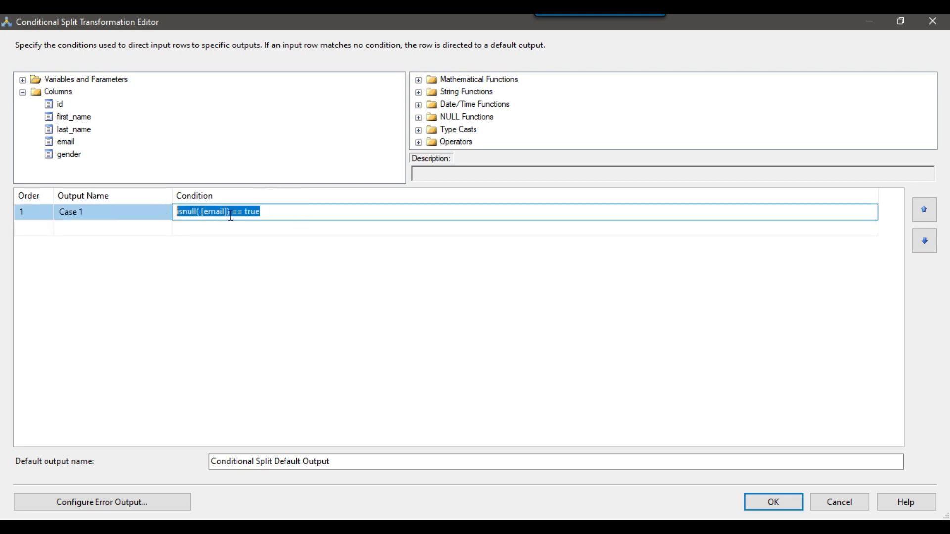
click(301, 212)
click(118, 210)
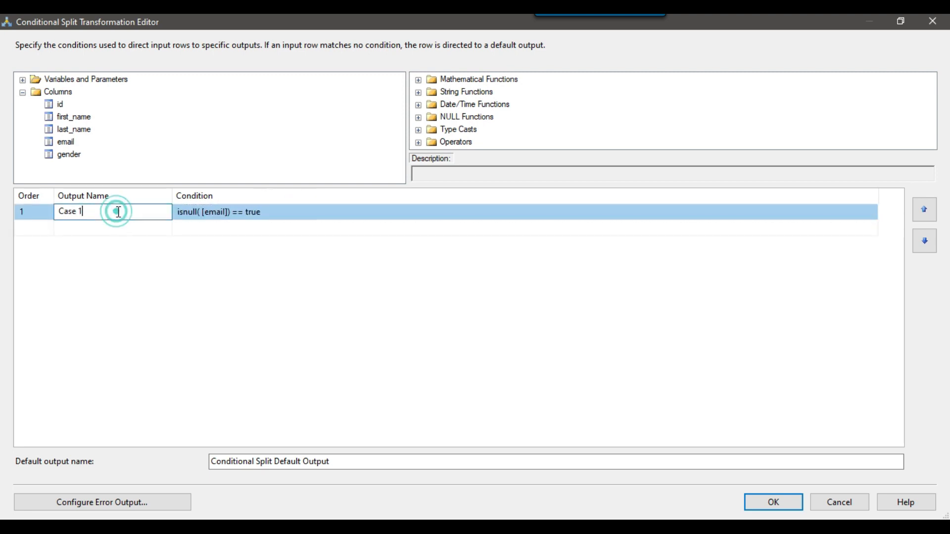
text(invalid records)
key(Return)
Extend the invalid records condition with || isnull( [gender]) == true.
click(339, 212)
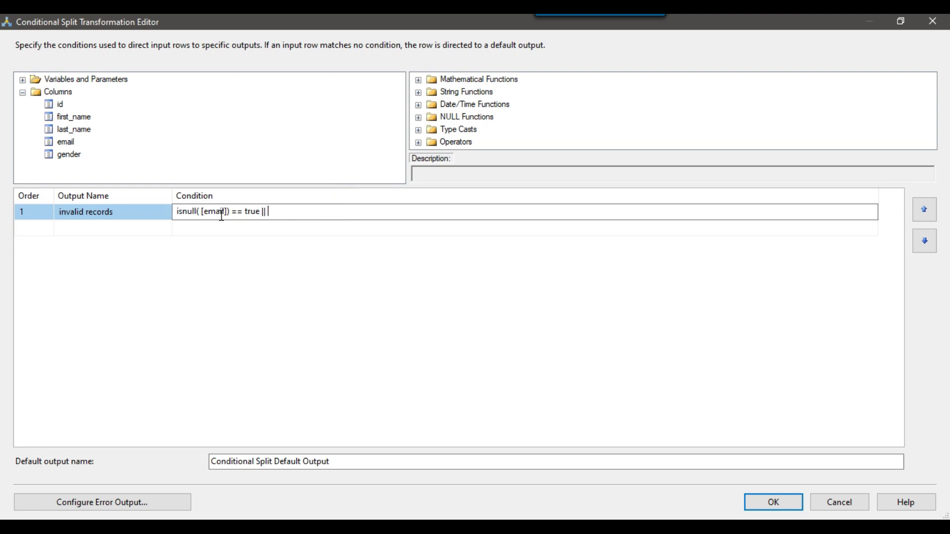
text(|| isnull()
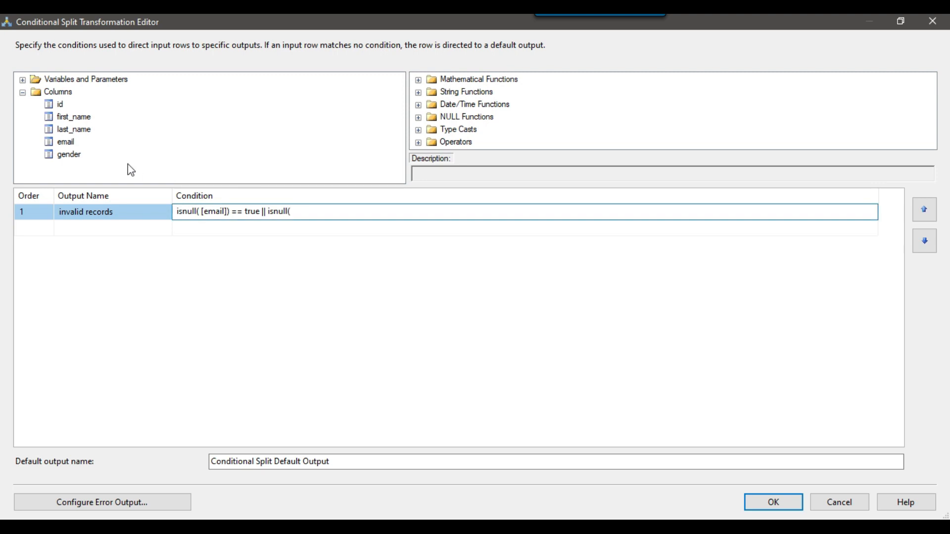
drag(67, 155, 328, 214)
click(356, 211)
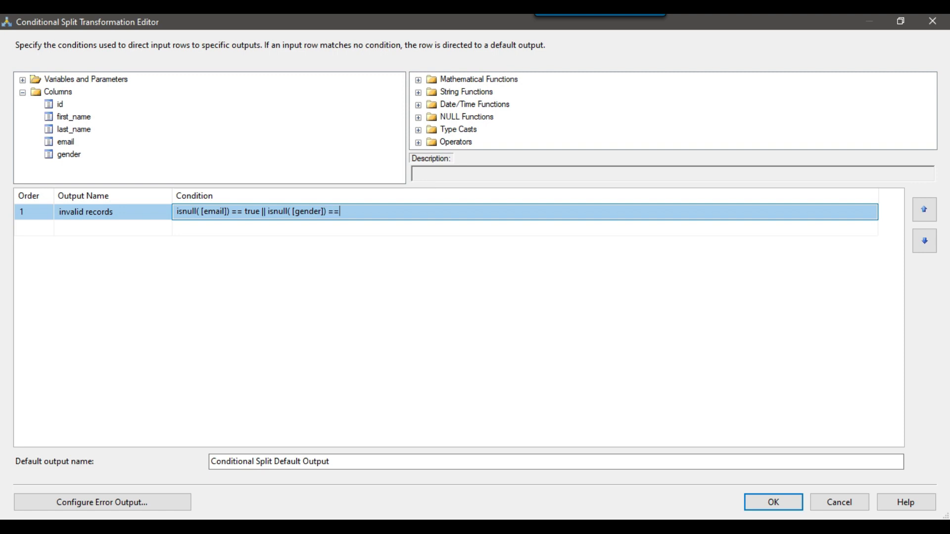
text() == true)
key(Return)
Review the combined null condition and the default output name, and accept the Conditional Split settings.
click(360, 211)
click(179, 212)
drag(179, 211, 366, 218)
click(271, 211)
click(374, 213)
click(347, 225)
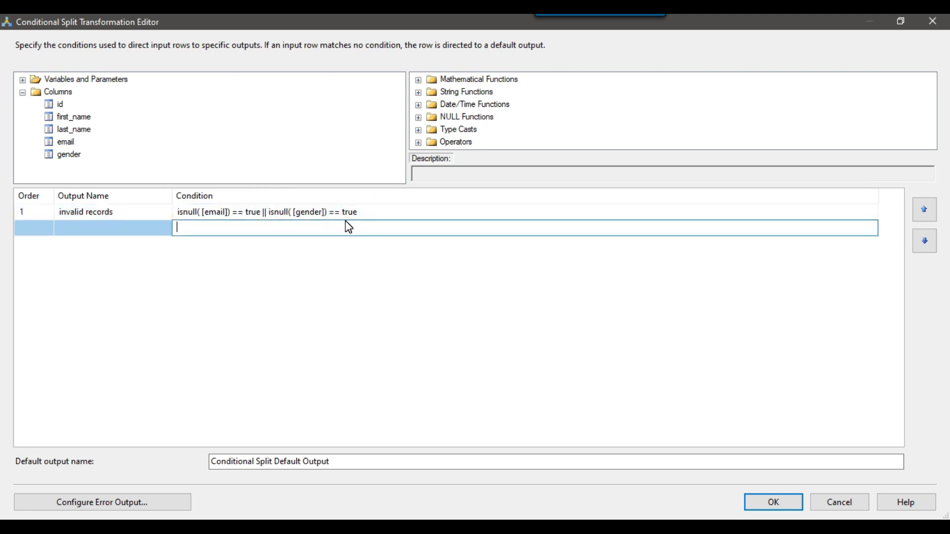
click(374, 213)
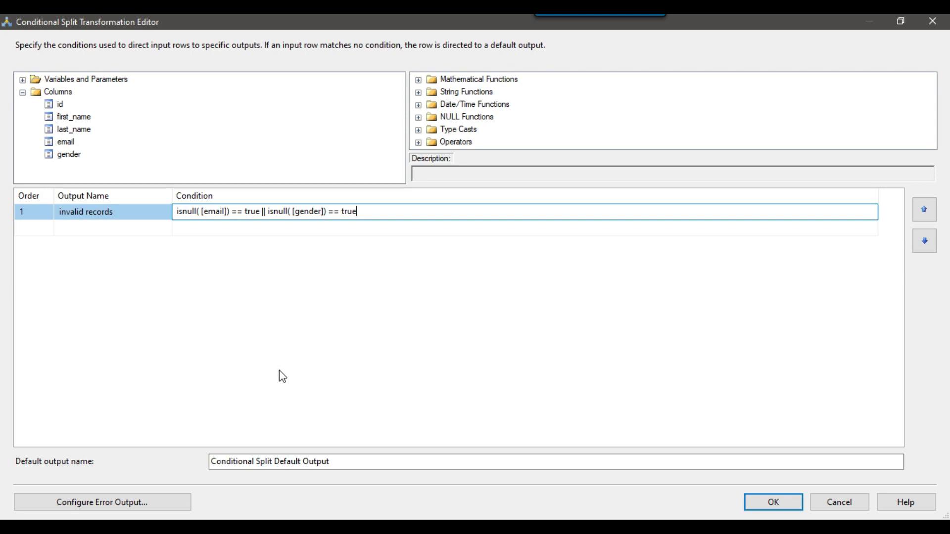
drag(238, 461, 354, 466)
click(361, 461)
click(780, 501)
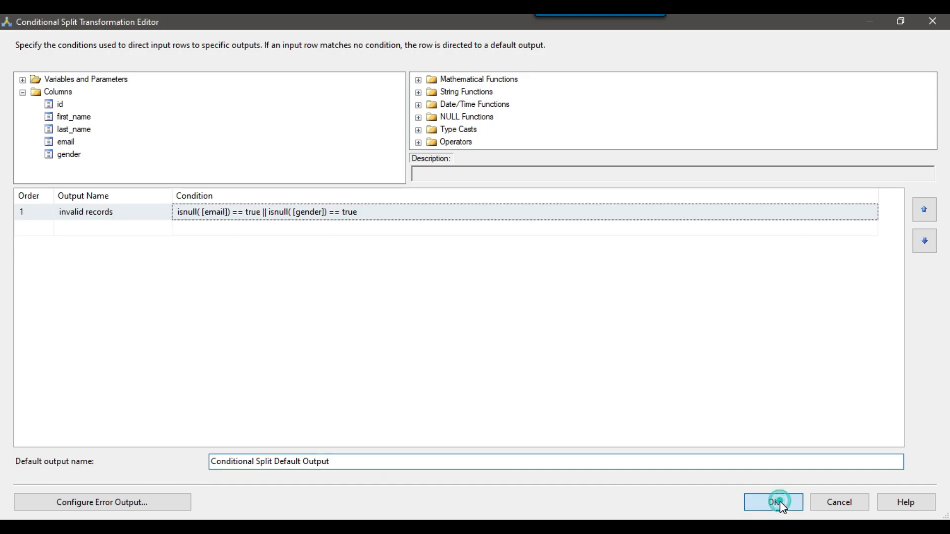
Add two OLE DB Destinations side by side below the Conditional Split.
scroll(84, 247, down, 14)
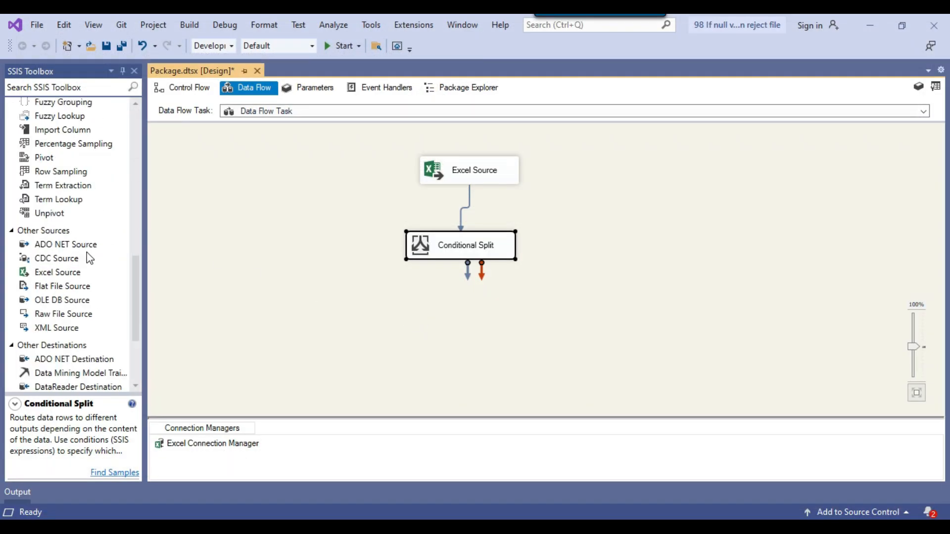
drag(57, 312, 248, 337)
drag(101, 312, 533, 343)
Connect the Conditional Split's invalid records output to the first OLE DB Destination.
click(416, 243)
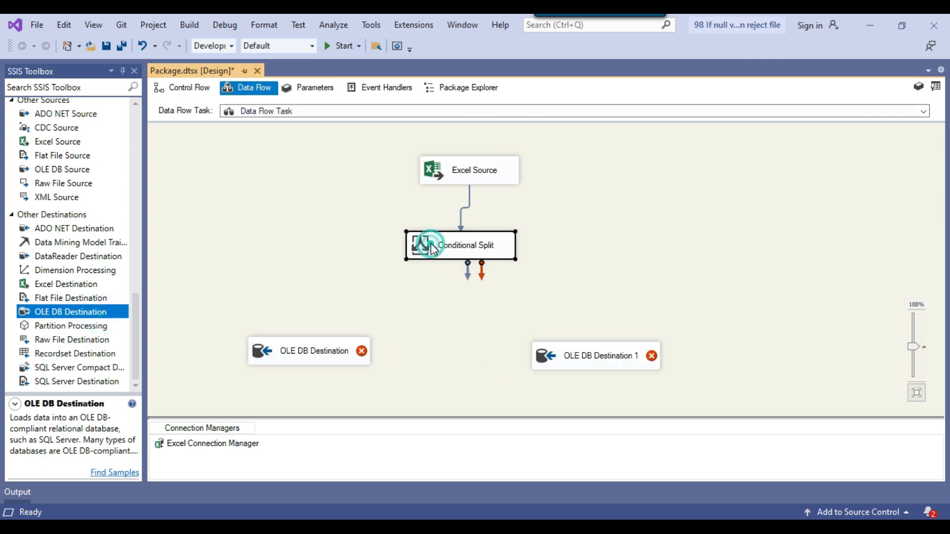
drag(467, 273, 314, 349)
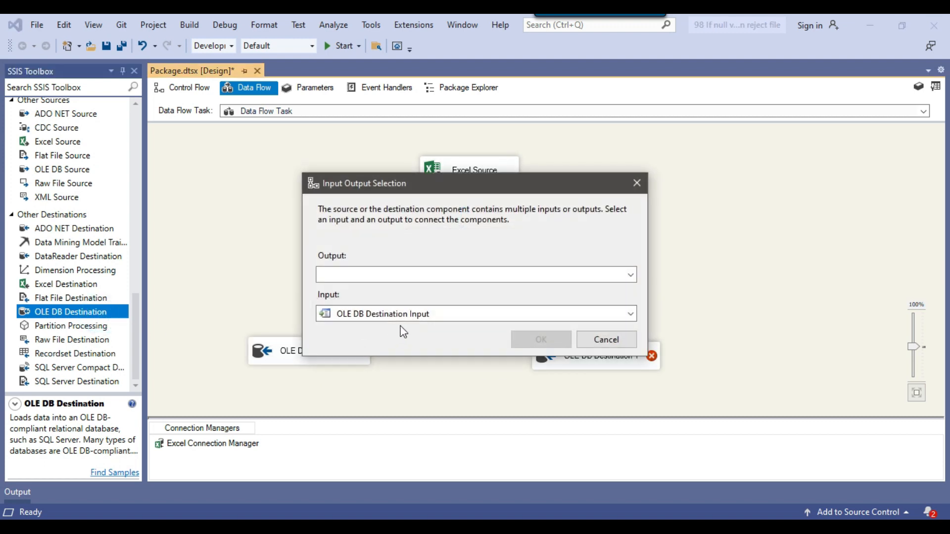
click(446, 276)
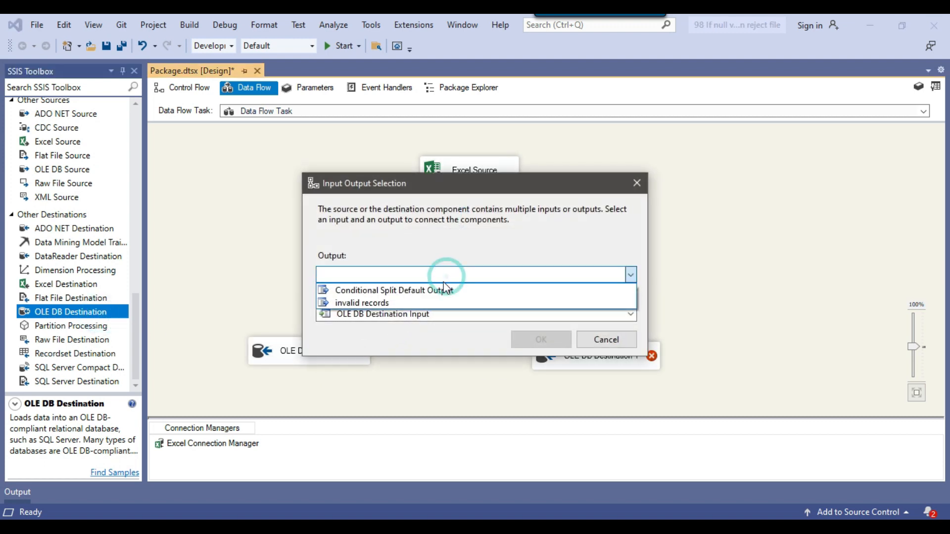
click(396, 303)
click(533, 340)
Configure the first OLE DB Destination with the DESKTOP-EKJ1P64\SQL2019.Test connection and the "Table or view - fast load" access mode.
right_click(290, 350)
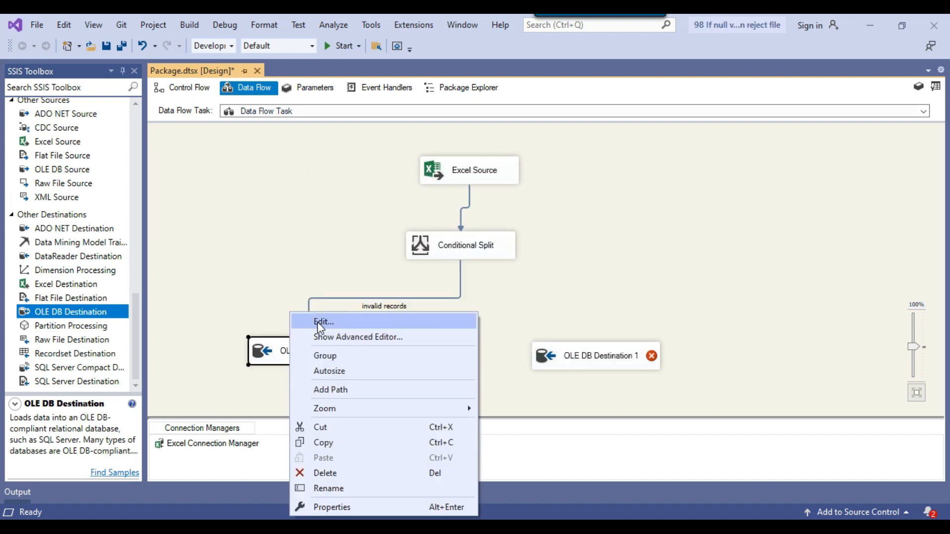
click(269, 350)
right_click(269, 349)
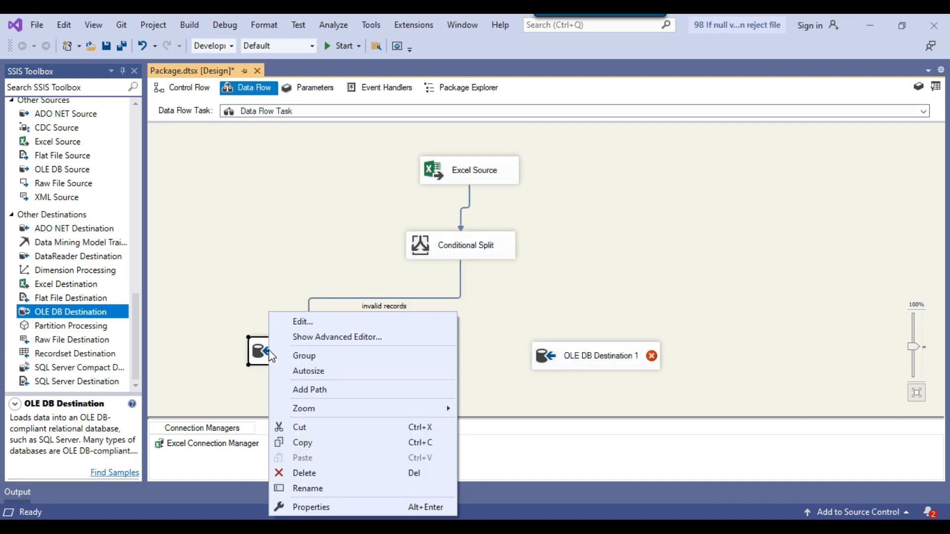
click(308, 320)
click(672, 191)
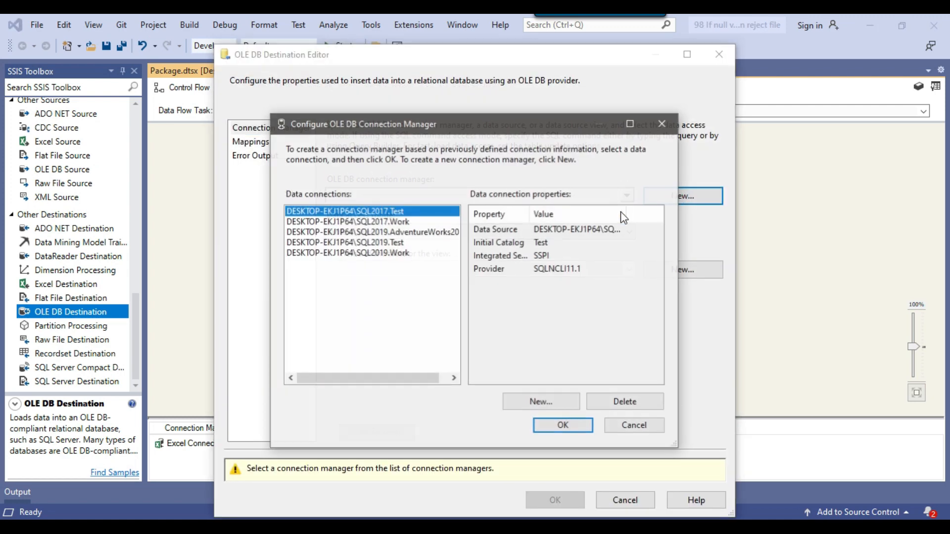
click(382, 242)
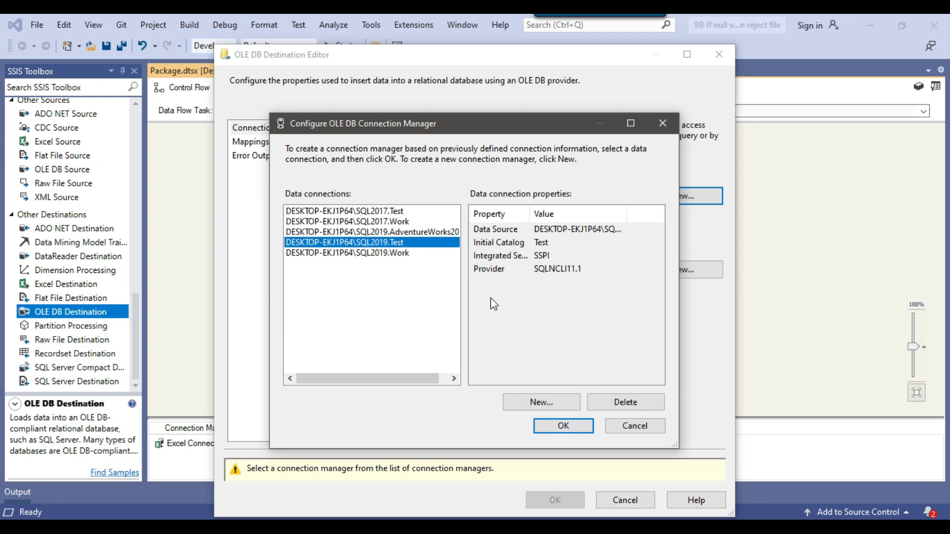
click(563, 426)
click(429, 232)
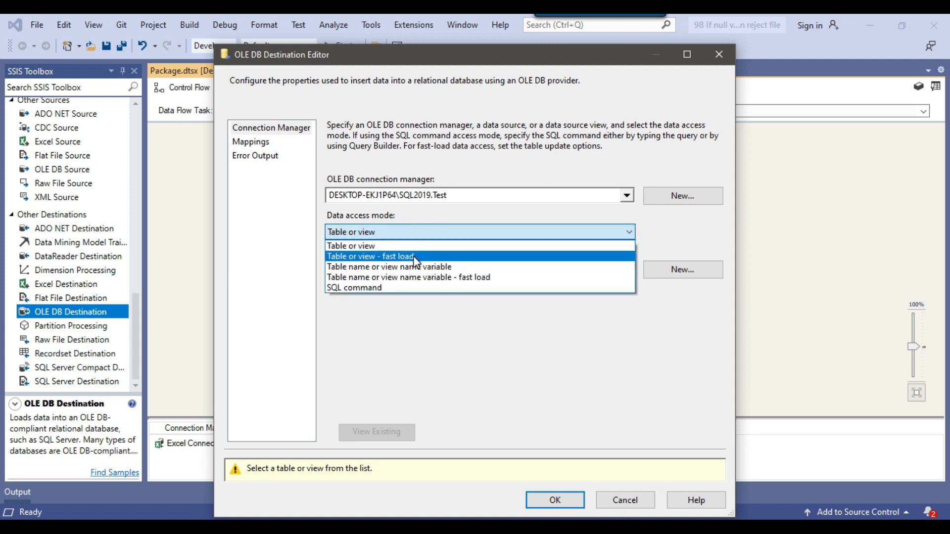
click(403, 256)
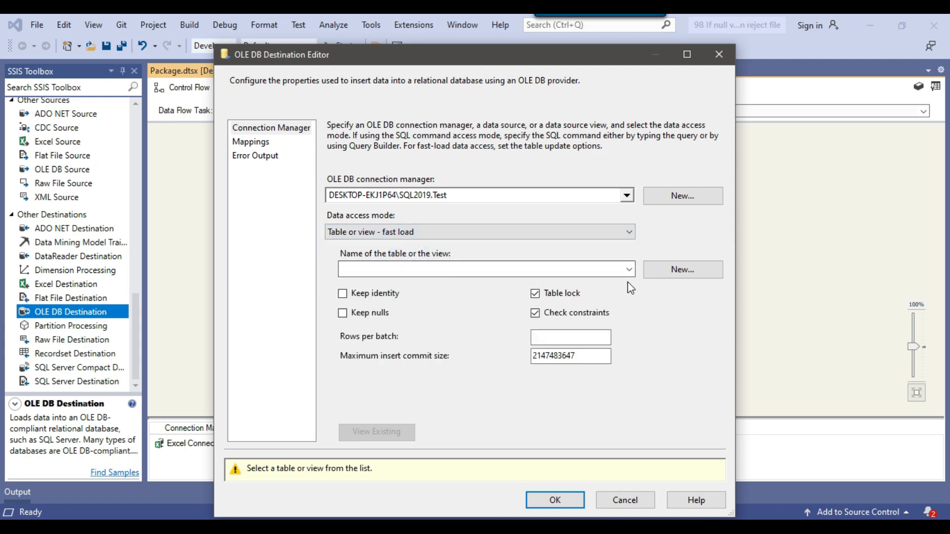
Start a new destination table for the invalid rows and name it NULL_records in the CREATE TABLE statement.
click(674, 271)
click(463, 206)
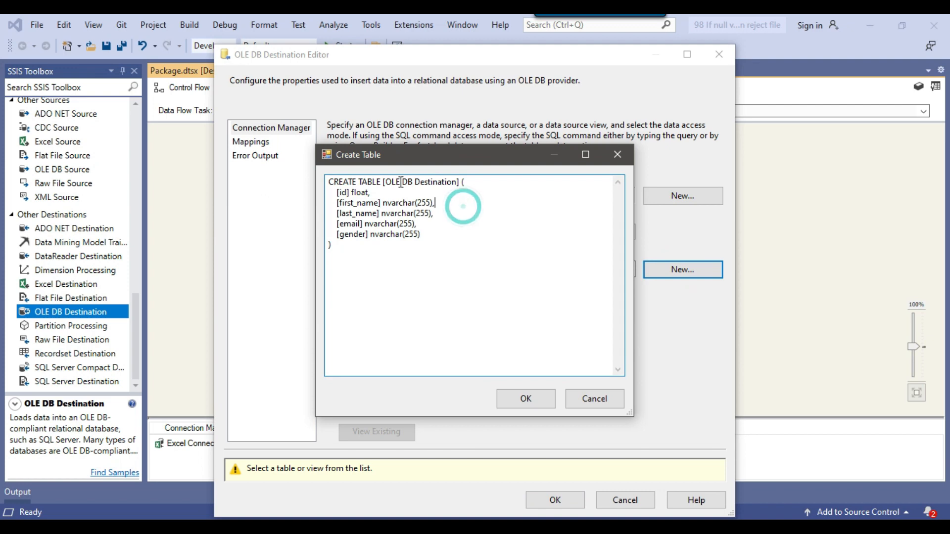
drag(385, 182, 458, 182)
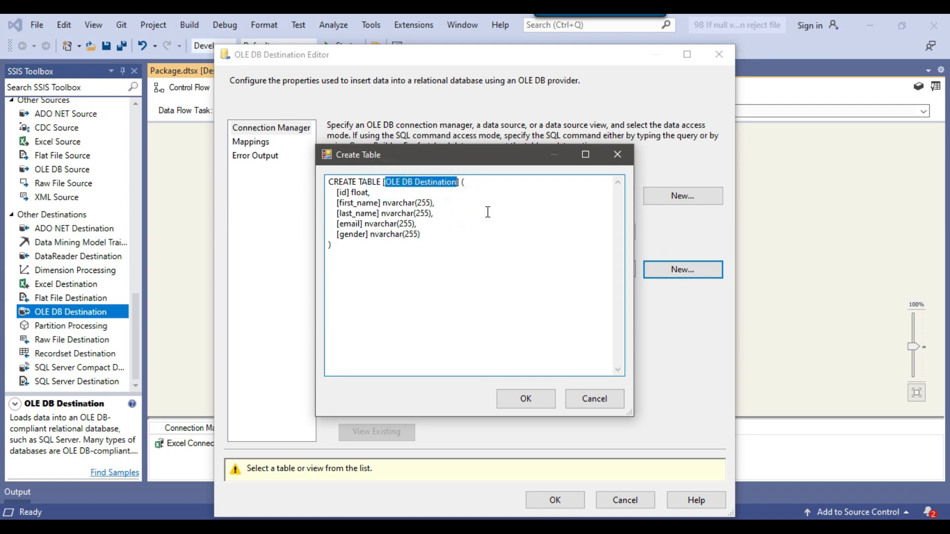
text(NU)
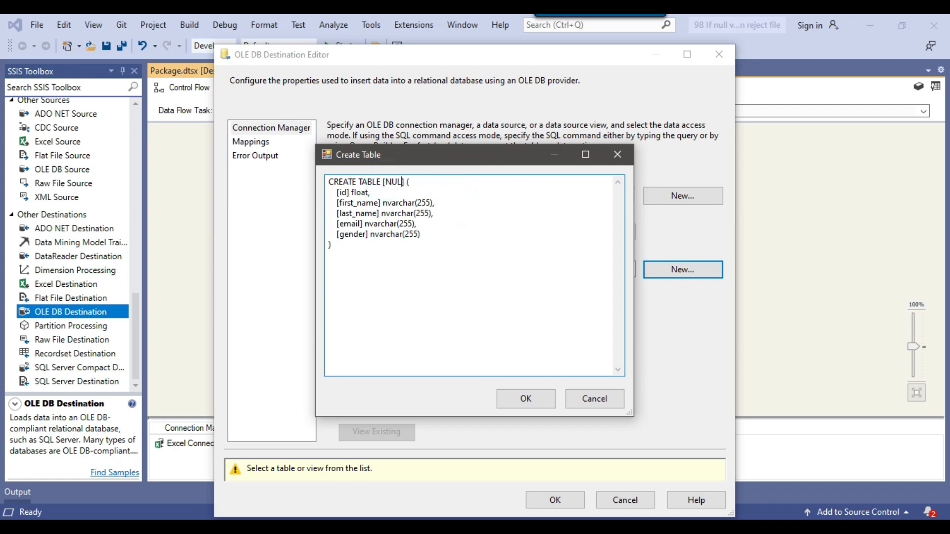
text(LL_records)
key(ctrl+a)
click(409, 250)
Copy the table name, switch to SQL Server Management Studio and write select * from NULL_records in a new query on the Test database.
drag(386, 182, 441, 183)
key(ctrl+c)
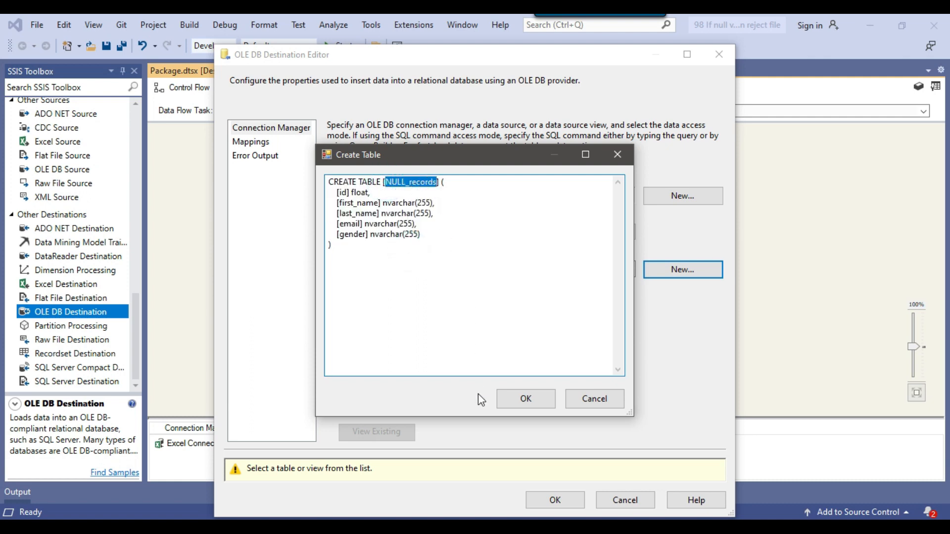
key(alt+Tab)
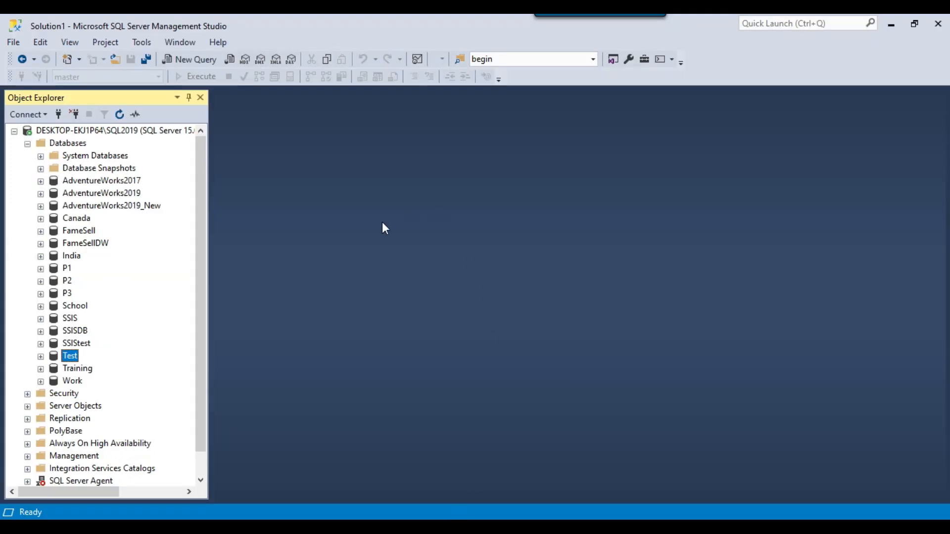
click(198, 59)
key(ctrl+v)
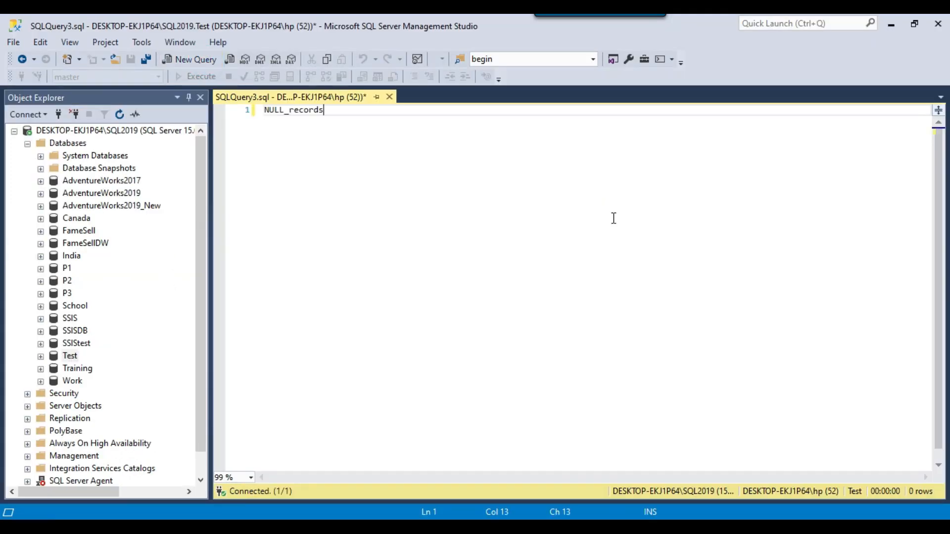
key(Home)
text(selec )
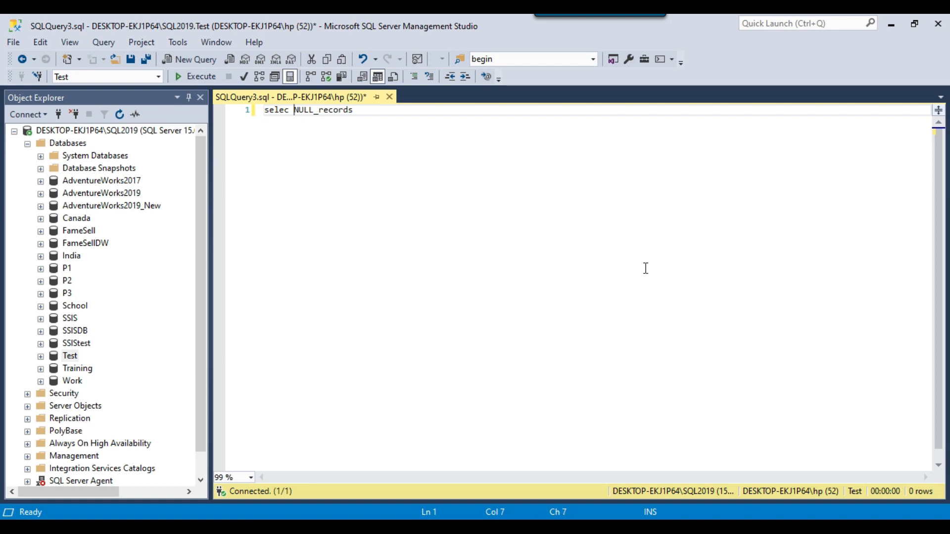
text(t * from)
key(shift+End)
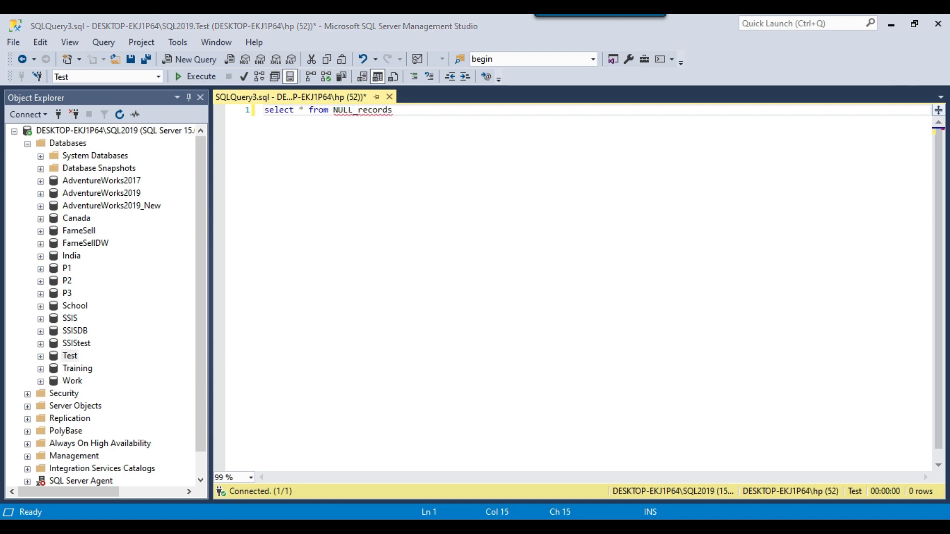
Return to Visual Studio, create the NULL_records table, and accept the destination with its columns mapped by matching name.
key(alt+Tab)
click(526, 400)
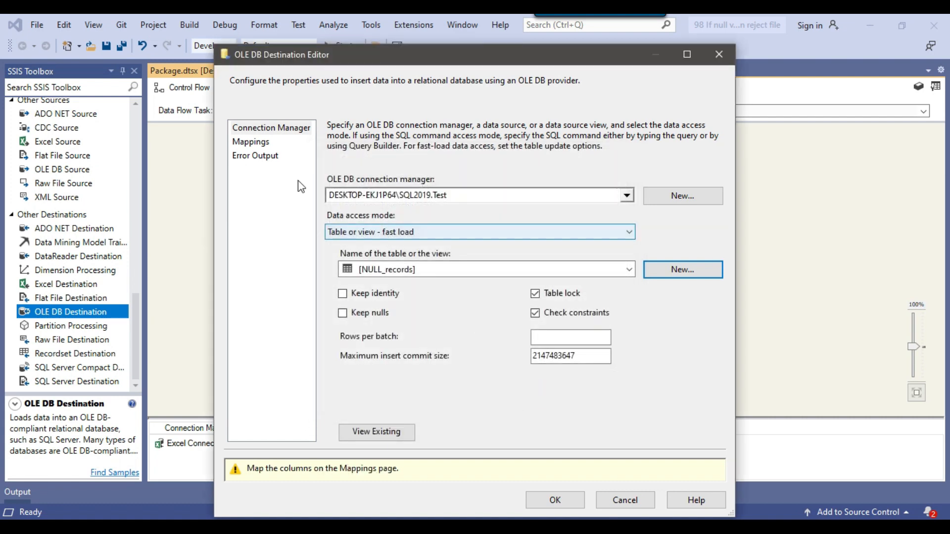
click(248, 142)
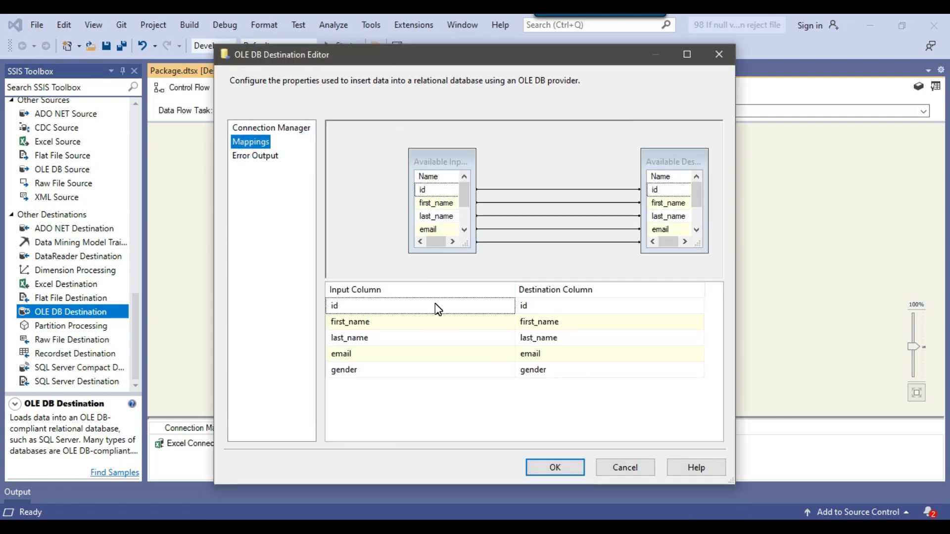
click(554, 302)
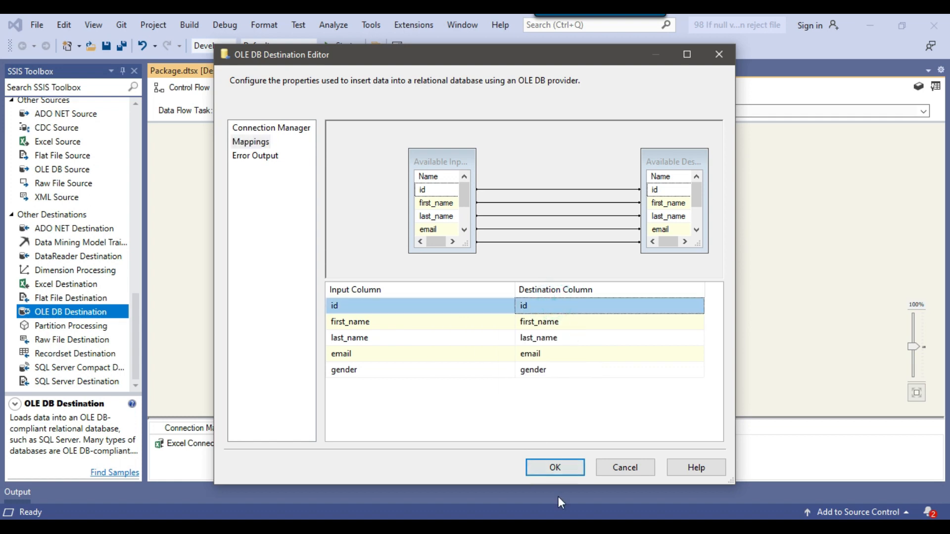
click(568, 467)
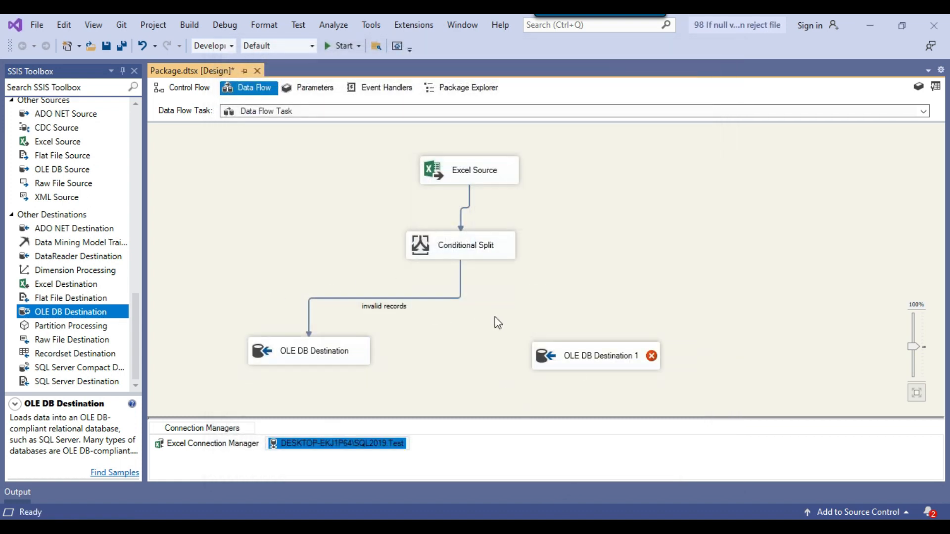
Move the second OLE DB Destination closer to the Conditional Split and connect the default output to it.
click(581, 354)
drag(582, 357, 544, 342)
click(482, 247)
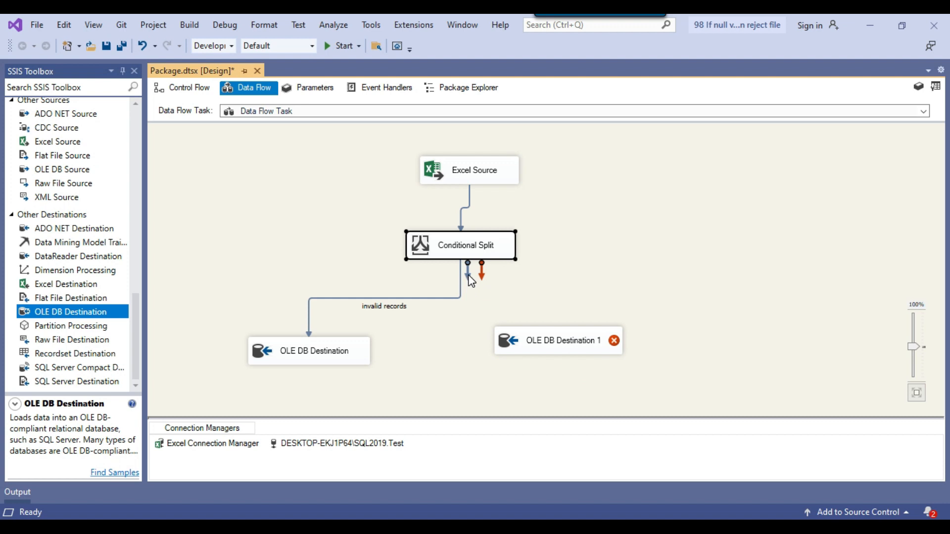
drag(470, 279, 537, 354)
Start a new table for the second OLE DB Destination and name it Employee_data in the CREATE TABLE statement.
right_click(534, 351)
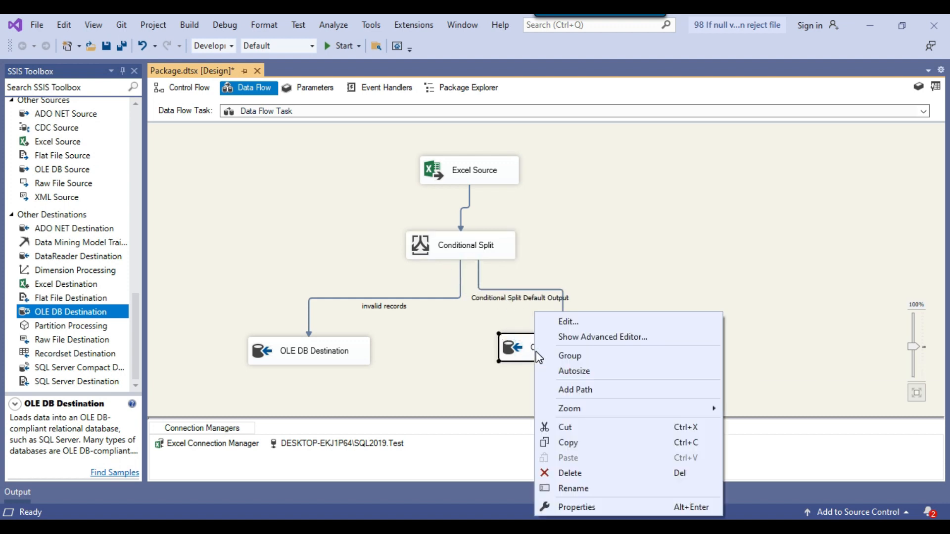
click(565, 322)
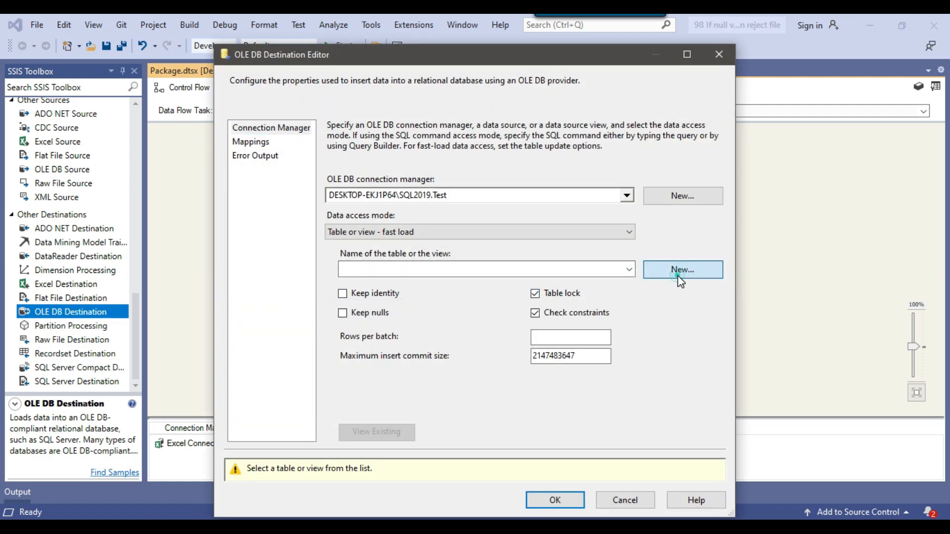
click(672, 274)
click(535, 242)
drag(390, 185, 459, 184)
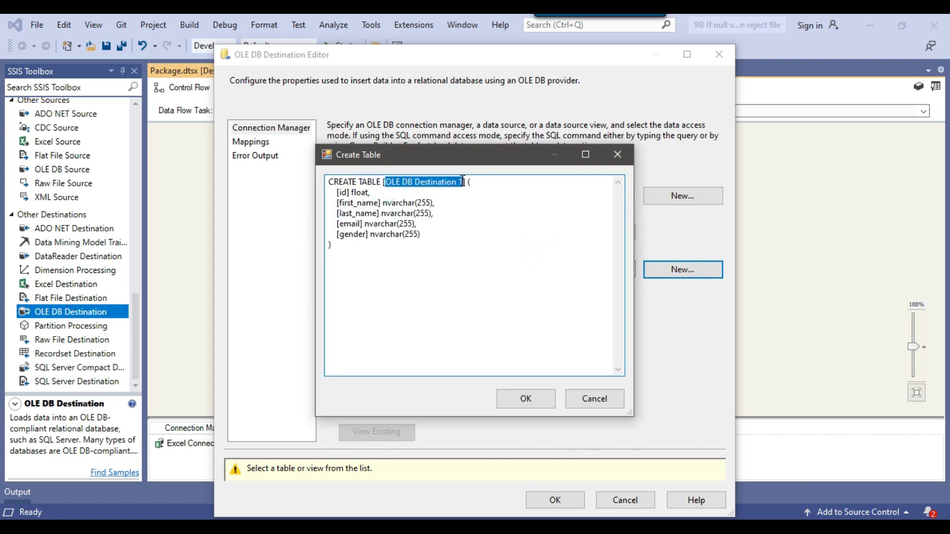
text(Employee_data)
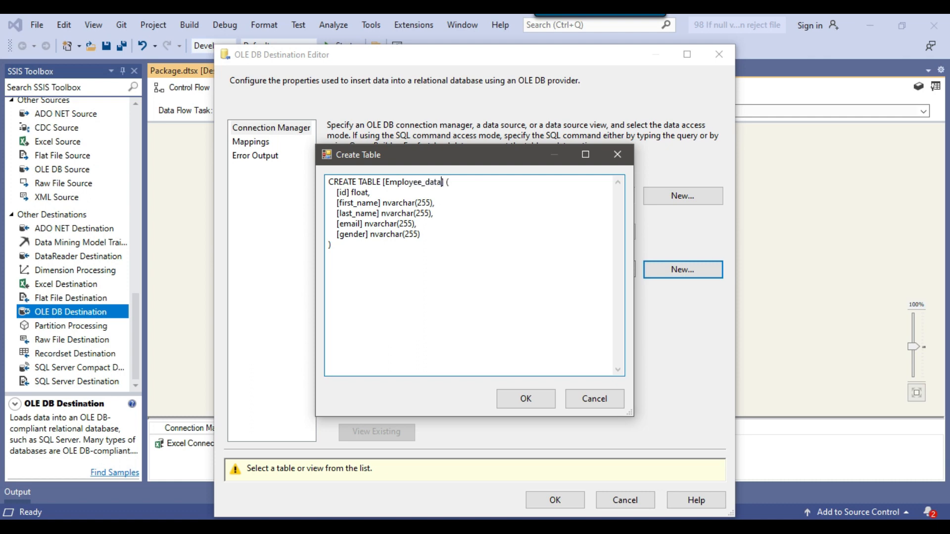
Copy the table name, switch to SQL Server Management Studio and add select * from Employee_data as the query's second line.
double_click(394, 183)
key(ctrl+c)
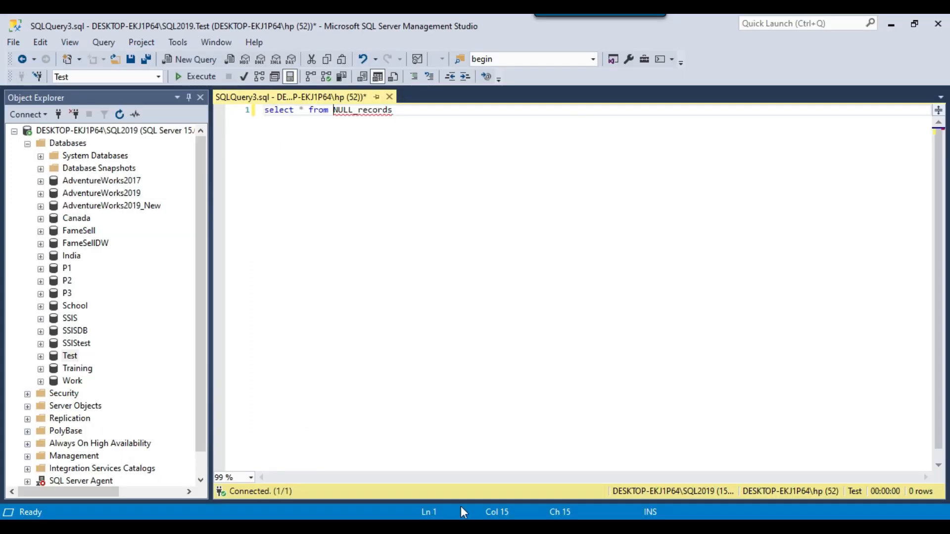
click(563, 170)
key(Return)
key(ctrl+v)
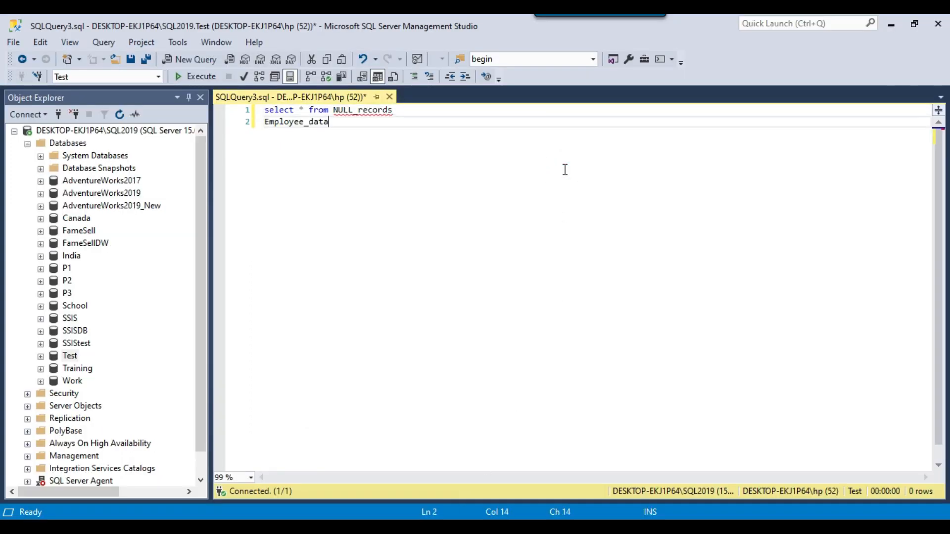
key(Home)
text(select *)
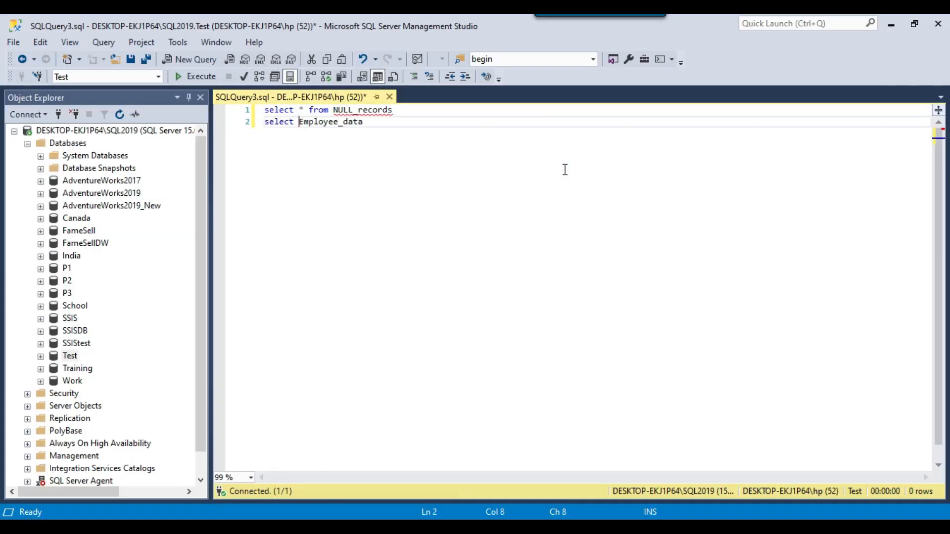
text( from)
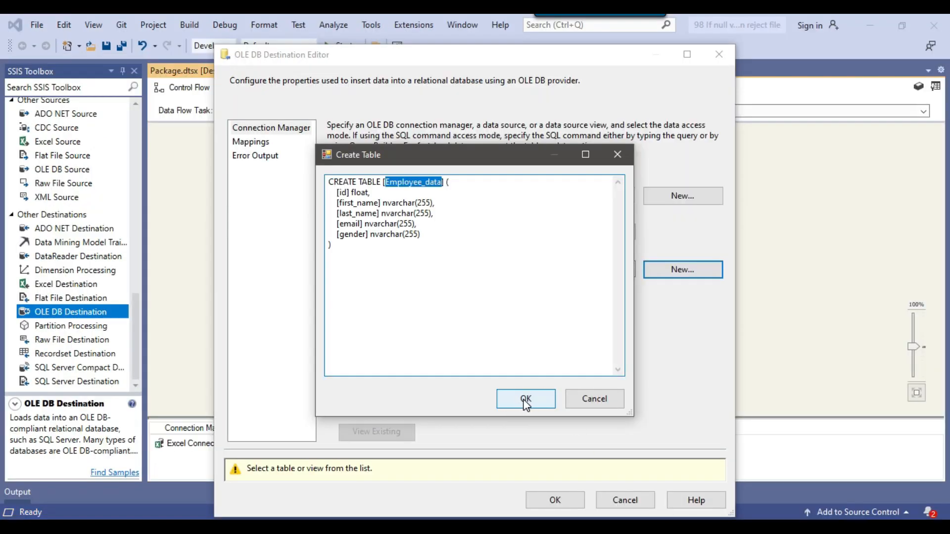
Back in Visual Studio, create the Employee_data table and accept the second destination with its columns mapped by matching name.
click(513, 389)
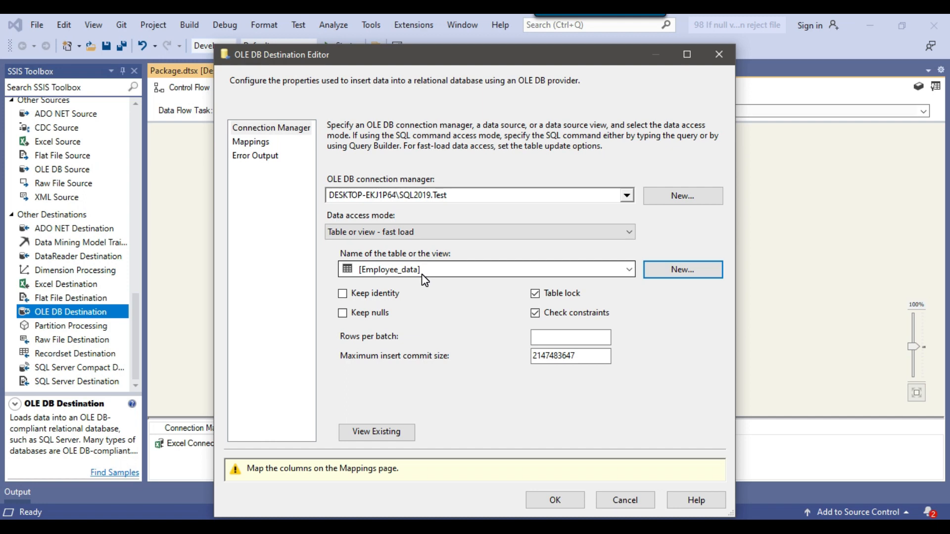
click(254, 143)
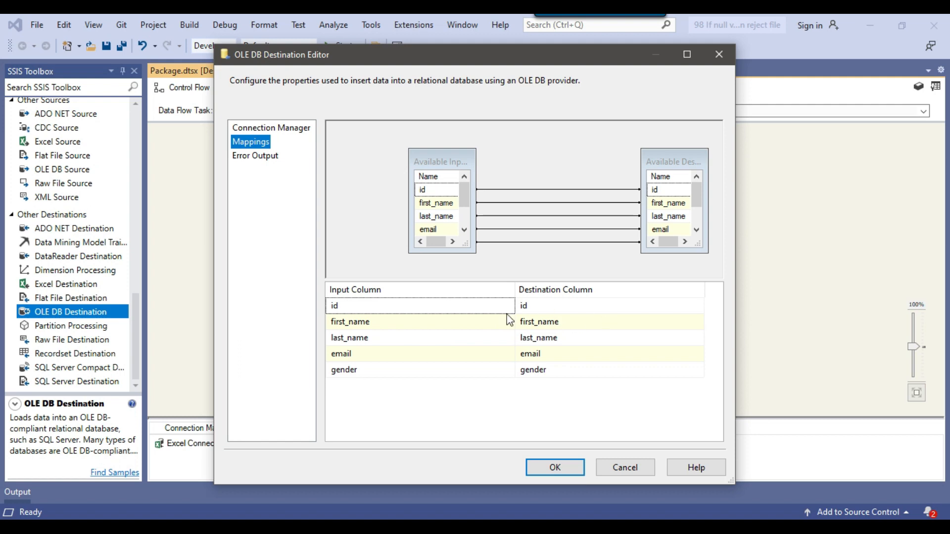
click(558, 468)
Check which table each of the two OLE DB Destinations writes to, leaving both editors without changes.
click(678, 238)
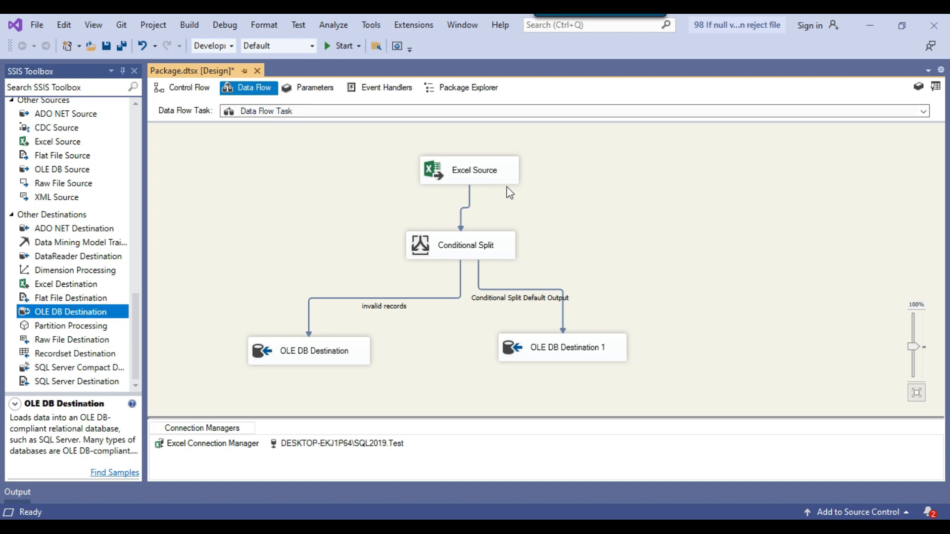
click(582, 355)
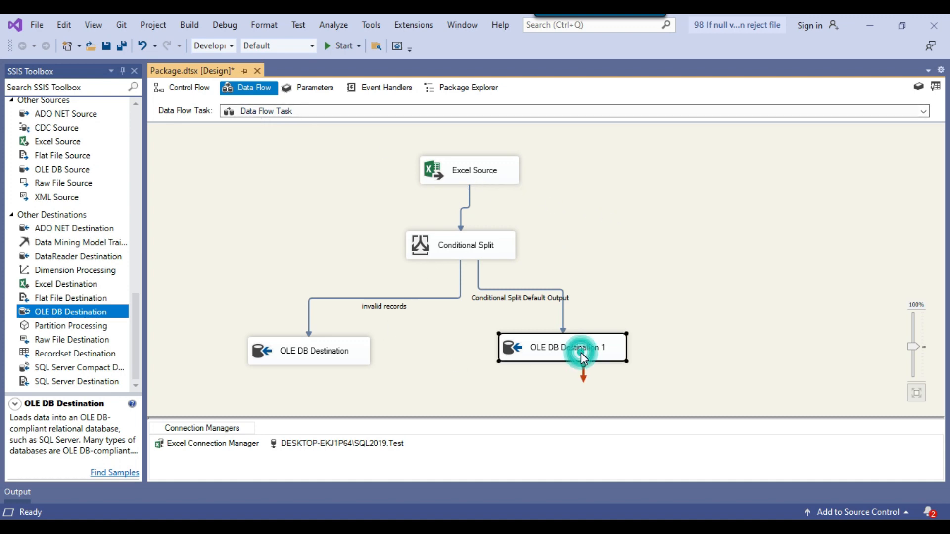
double_click(527, 349)
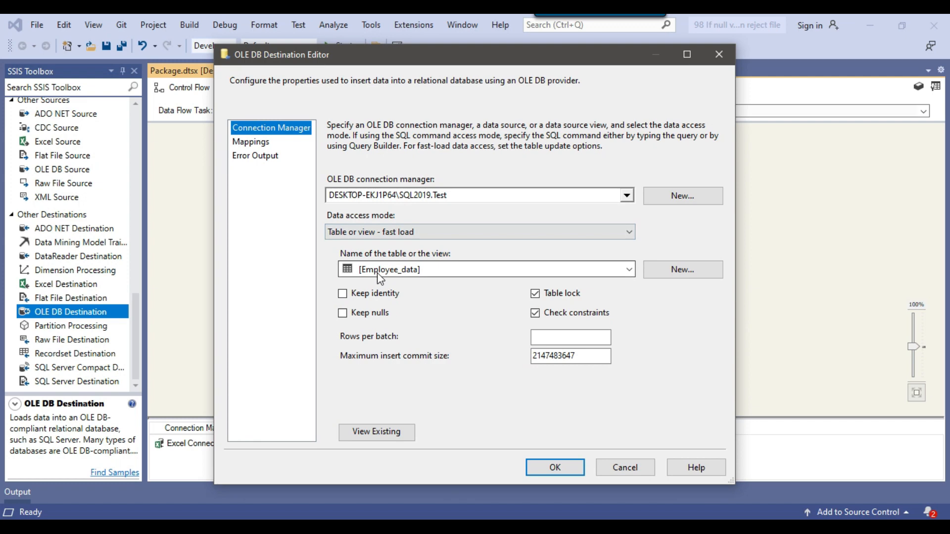
click(623, 465)
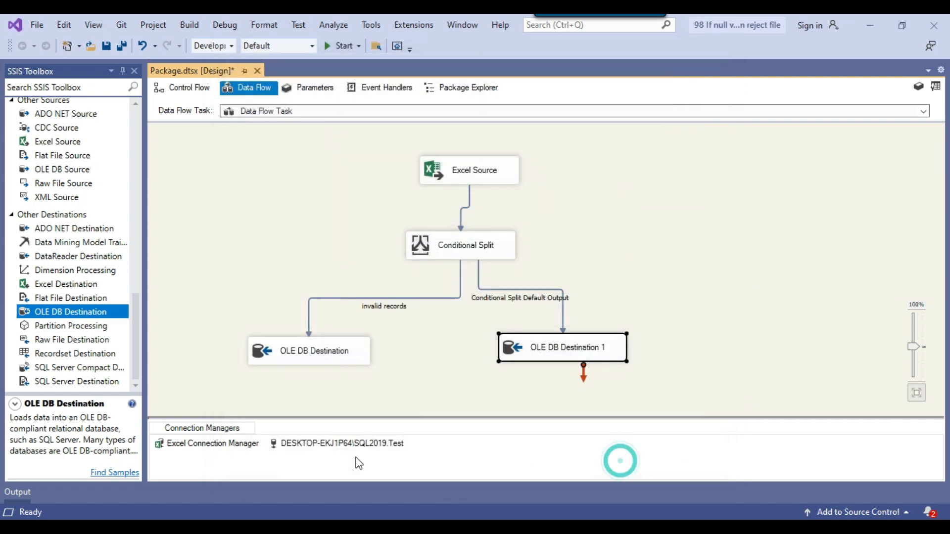
click(293, 361)
double_click(293, 359)
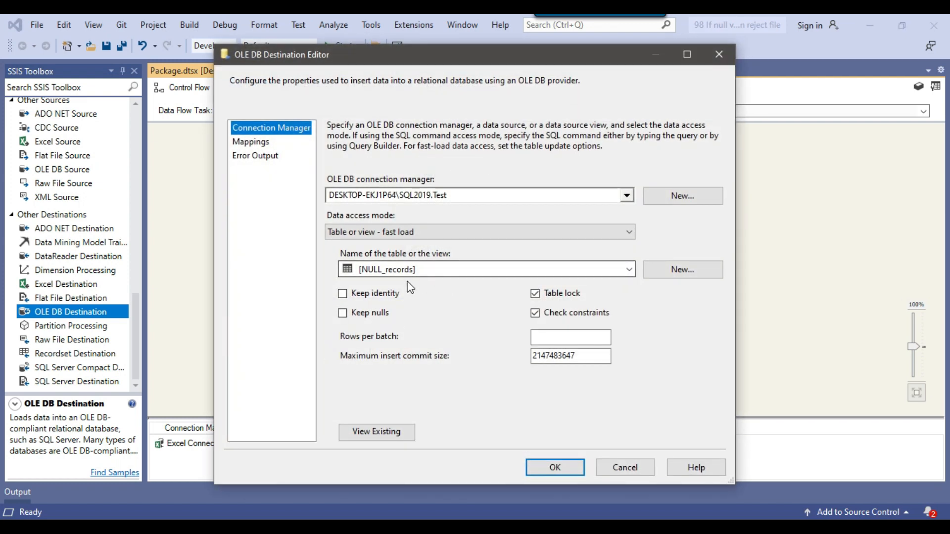
click(625, 467)
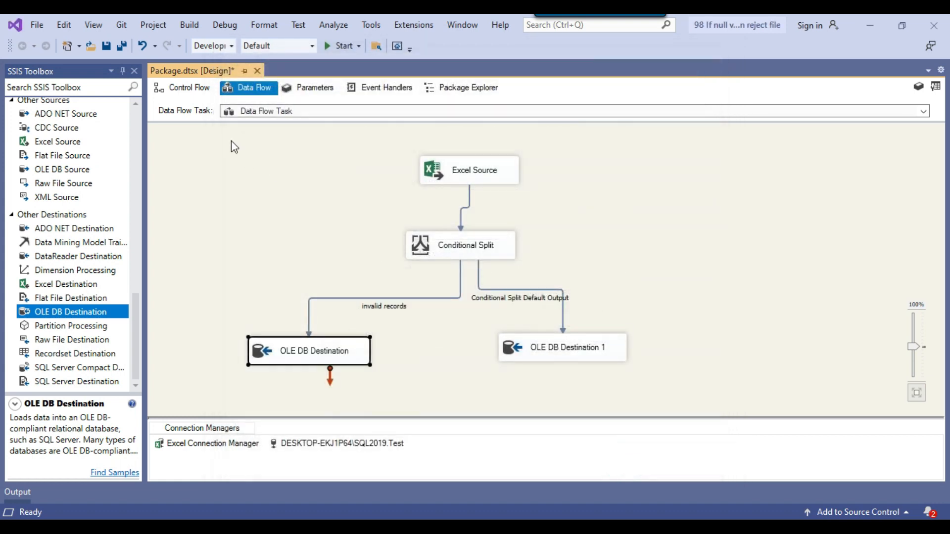
Return to the control flow and move the Data Flow Task lower inside the Foreach Loop Container.
click(198, 89)
click(448, 206)
drag(418, 204, 397, 233)
click(583, 253)
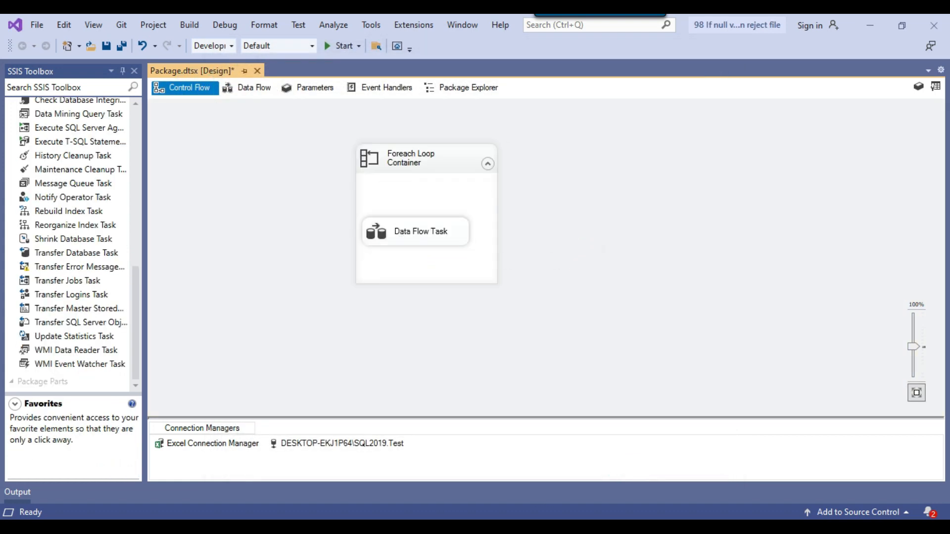
Switch to SQL Server Management Studio, expand the Test database and refresh its Tables list.
key(alt+Tab)
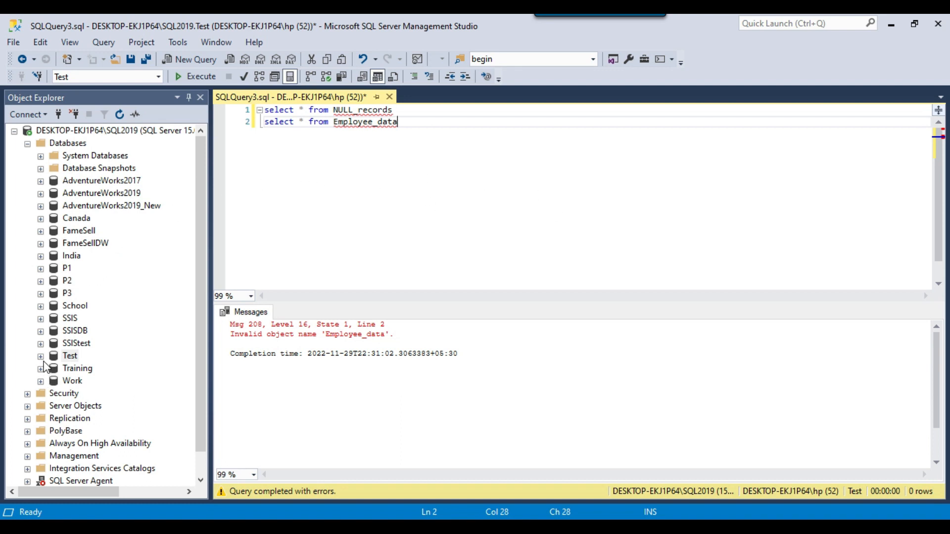
double_click(351, 109)
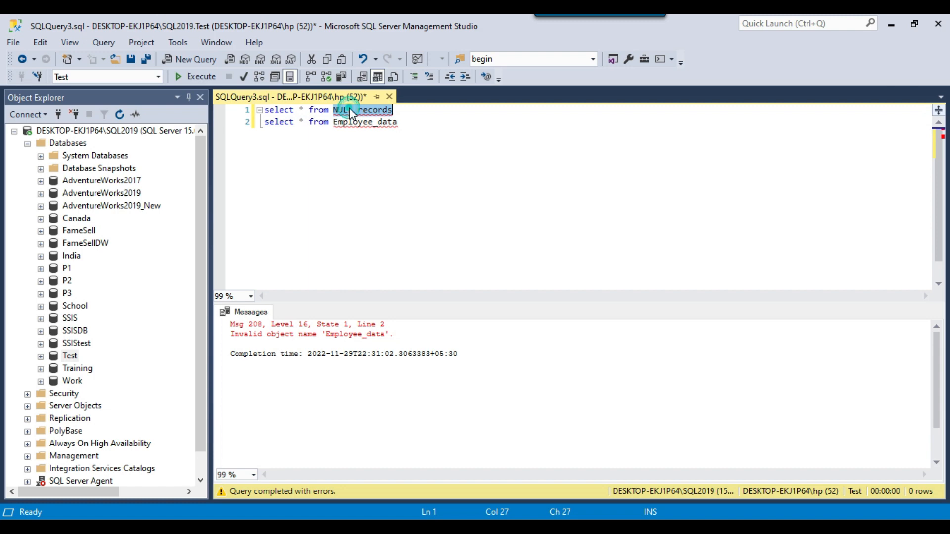
click(42, 357)
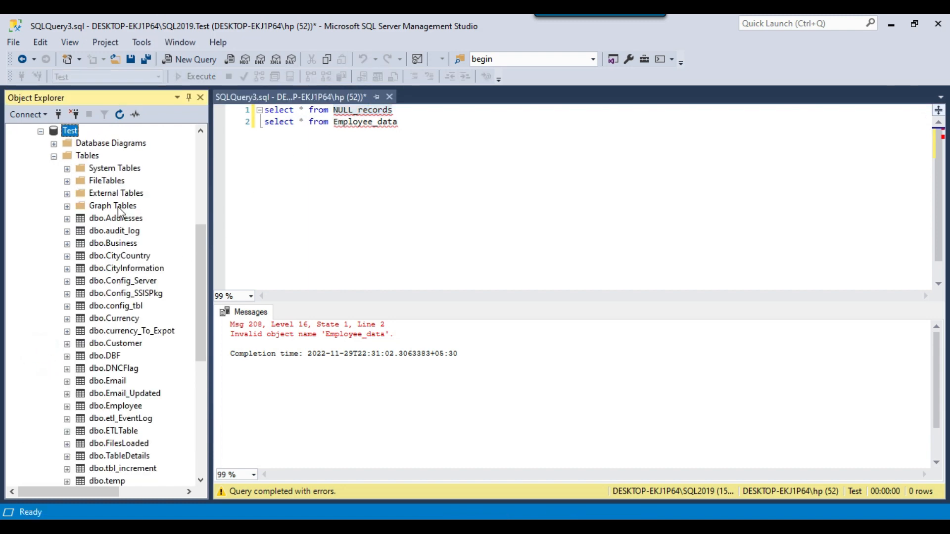
right_click(86, 145)
right_click(82, 154)
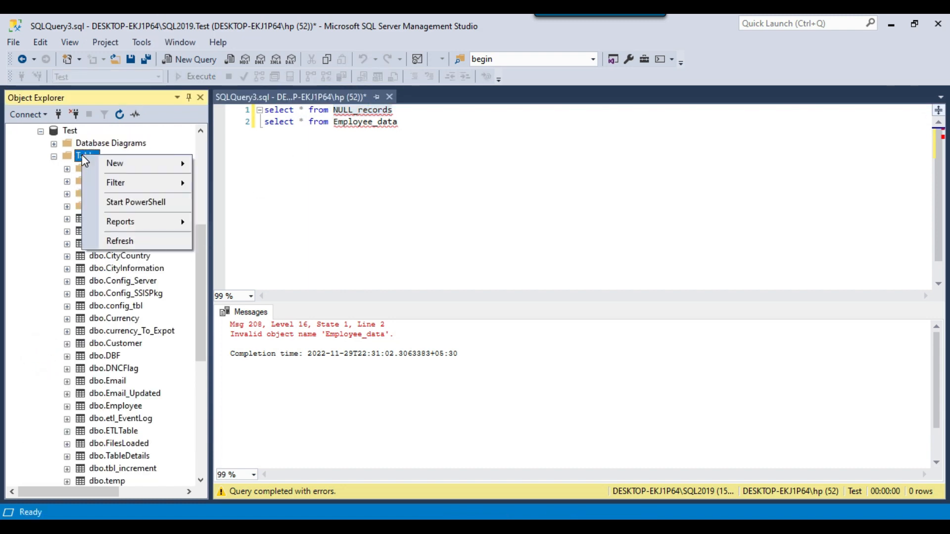
click(129, 240)
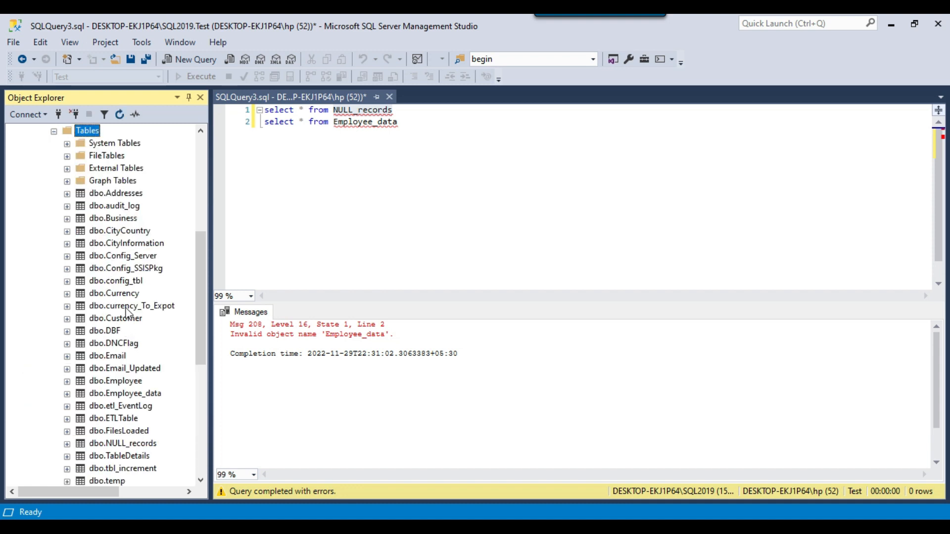
Script the dbo.NULL_records table as DROP And CREATE to a new query editor window.
right_click(126, 445)
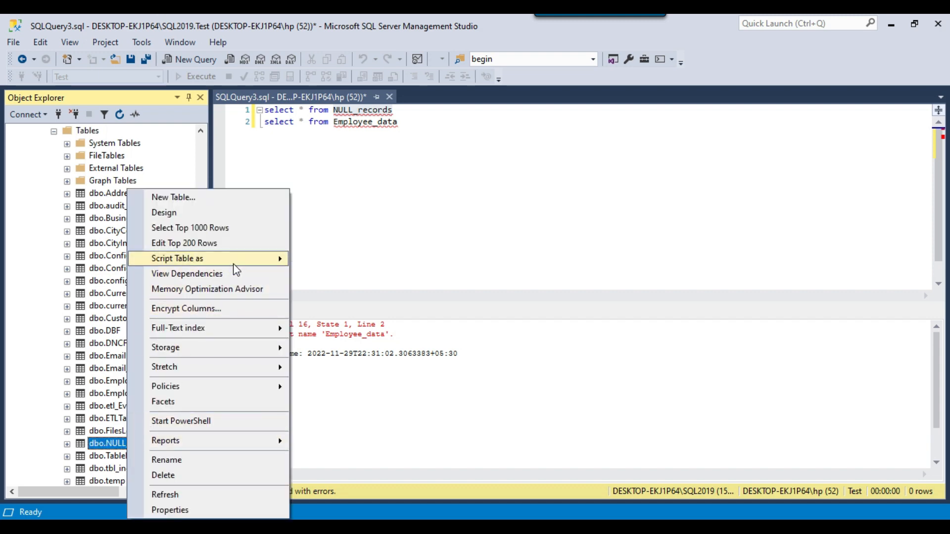
mouse_move(233, 263)
mouse_move(348, 321)
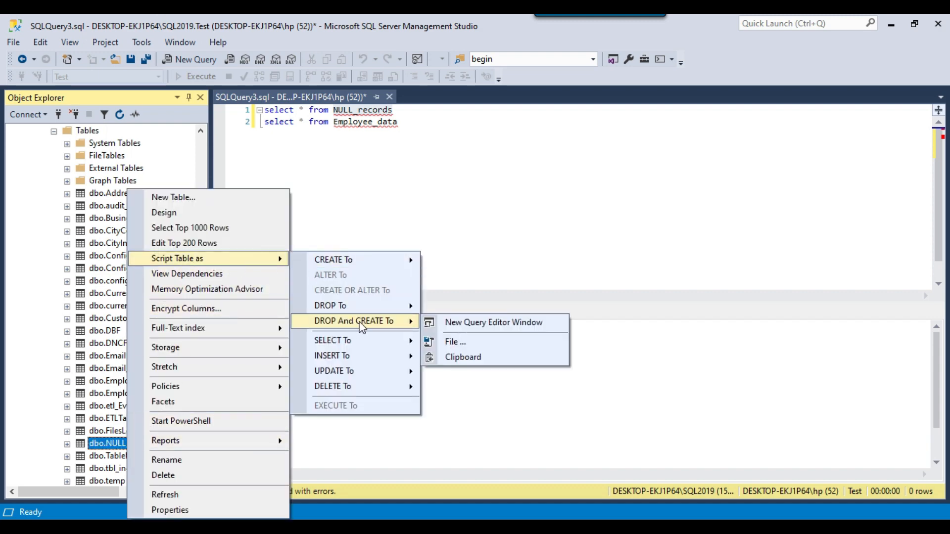
click(485, 324)
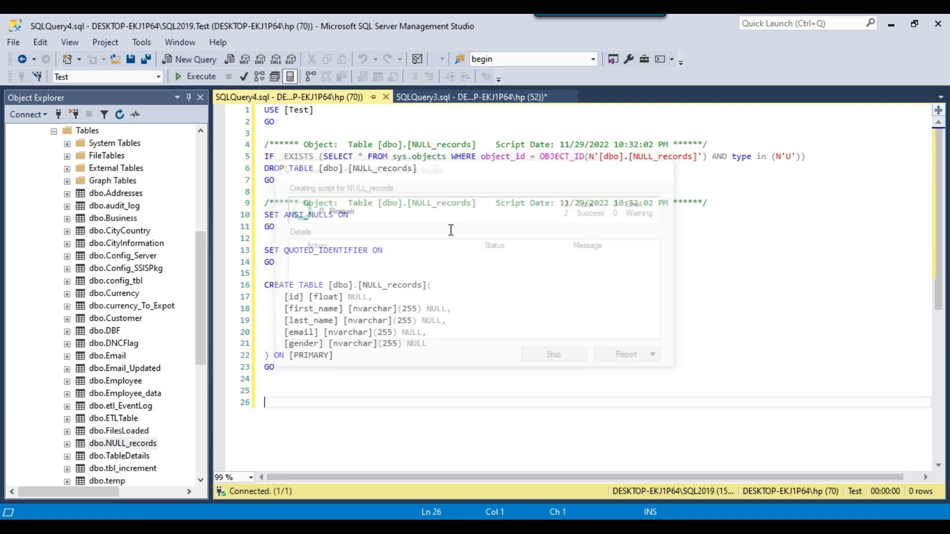
Copy the script from IF EXISTS through the last GO and close the generated query.
click(330, 175)
drag(393, 157, 509, 183)
drag(301, 384, 256, 157)
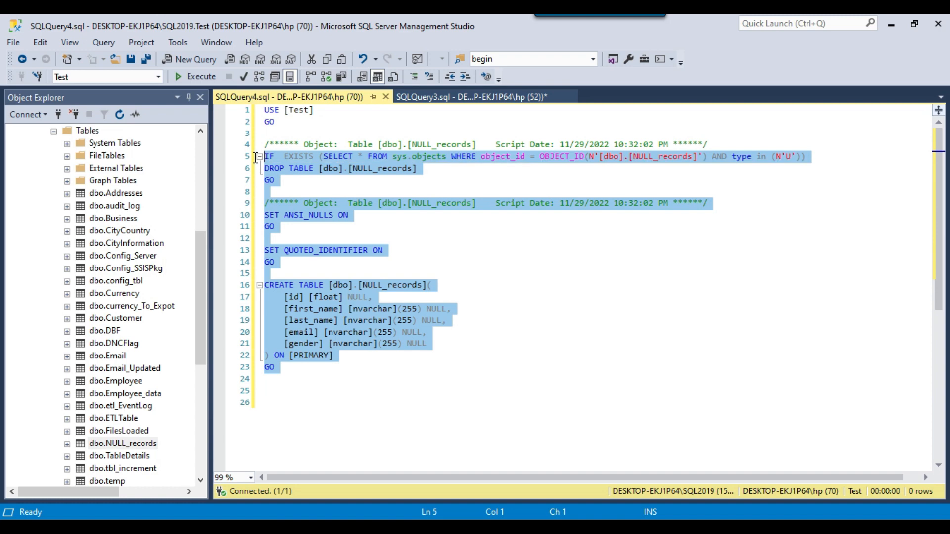
click(386, 98)
Back in Visual Studio, add an Execute SQL Task above the Data Flow Task in the Foreach Loop Container, named clean null records table.
key(alt+Tab)
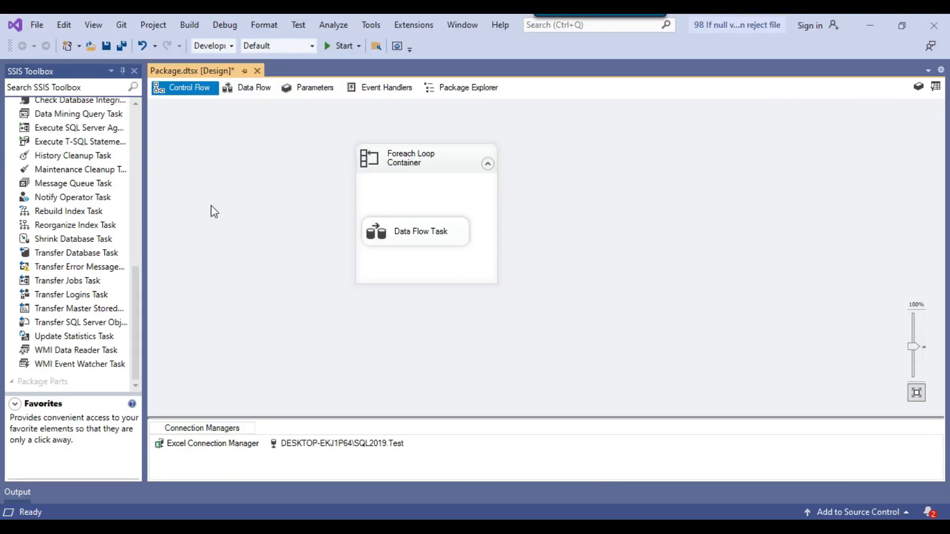
scroll(89, 155, up, 10)
drag(121, 134, 377, 180)
drag(432, 198, 417, 208)
click(409, 195)
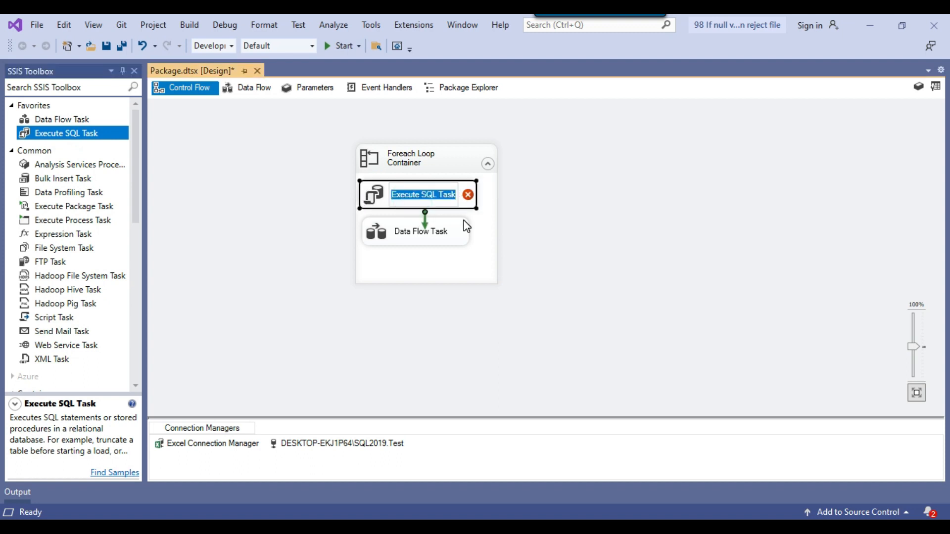
text(cr)
key(BackSpace)
key(BackSpace)
text(clean)
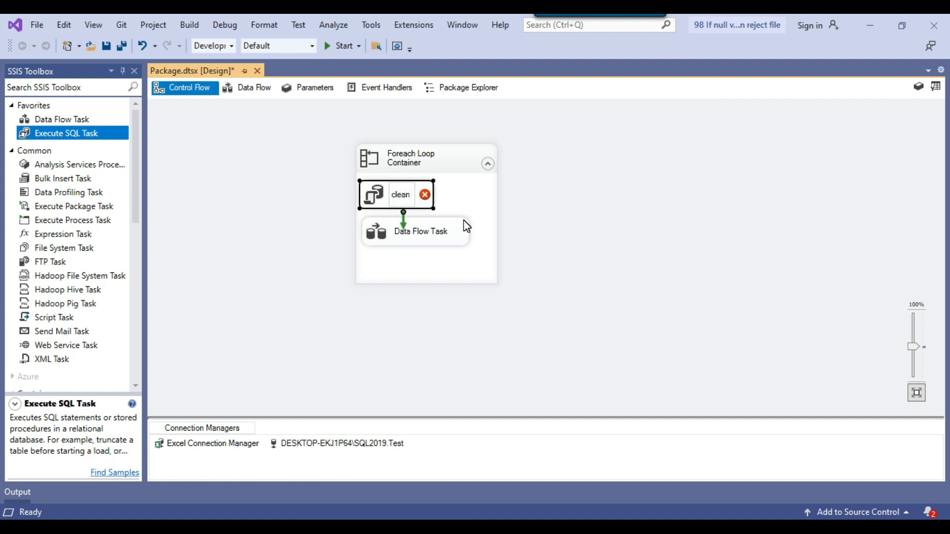
text( null recor)
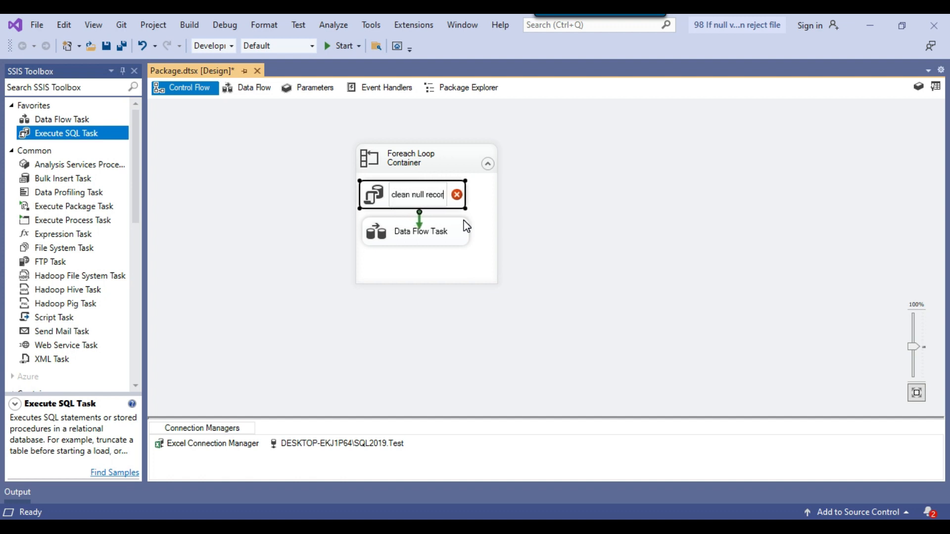
text(ds tab)
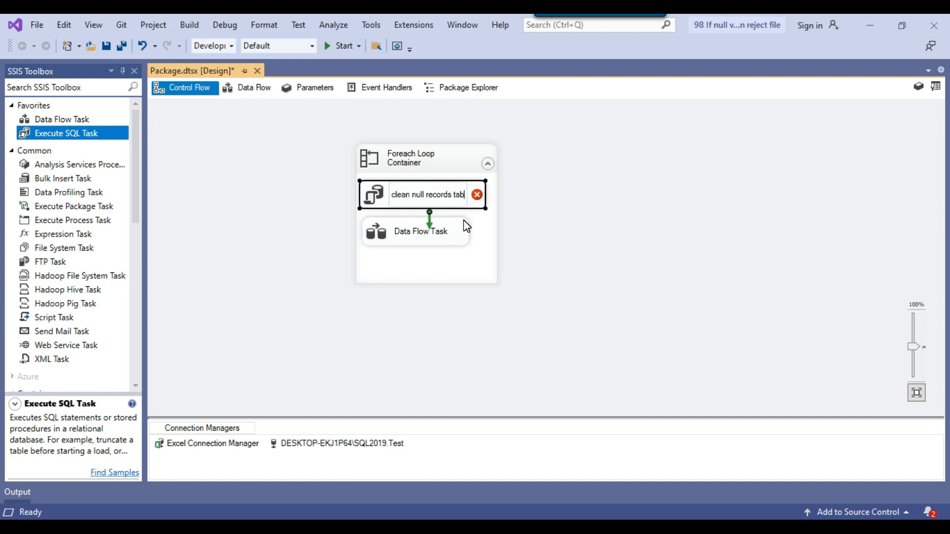
text(le)
click(652, 225)
Configure the clean null records table task with the DESKTOP-EKJ1P64\SQL2019.Test connection and the copied drop-and-create script as its SQL statement.
click(461, 198)
right_click(484, 198)
key(Escape)
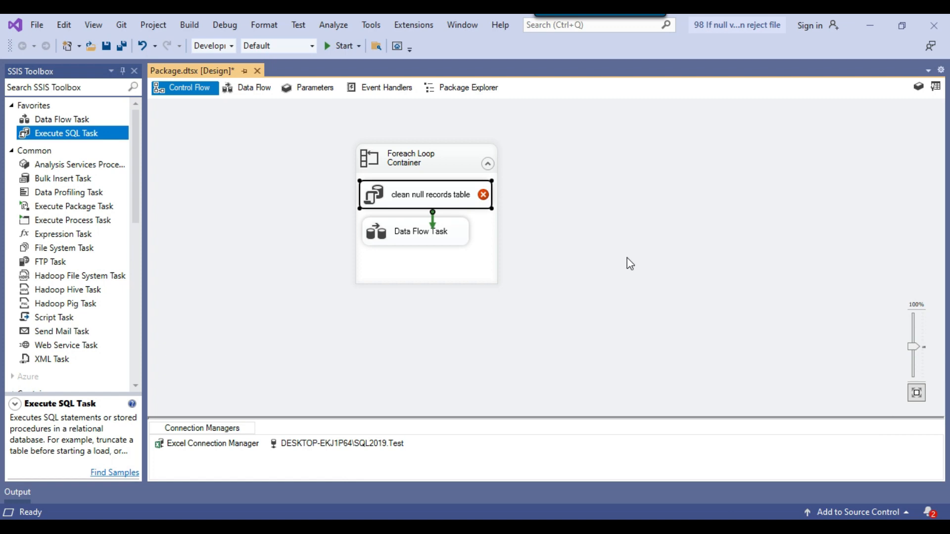
click(659, 282)
click(710, 284)
click(638, 310)
click(644, 309)
click(710, 310)
key(ctrl+v)
scroll(536, 256, up, 2)
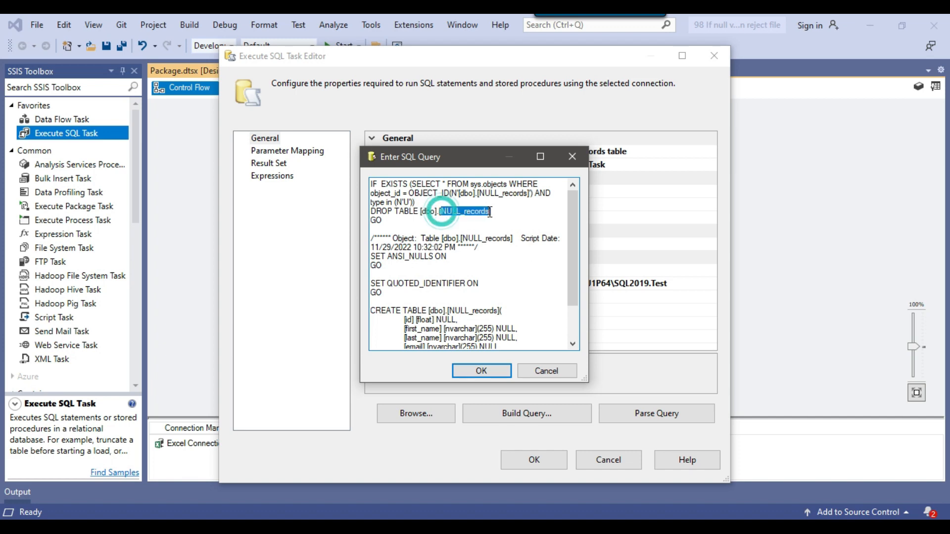
click(486, 370)
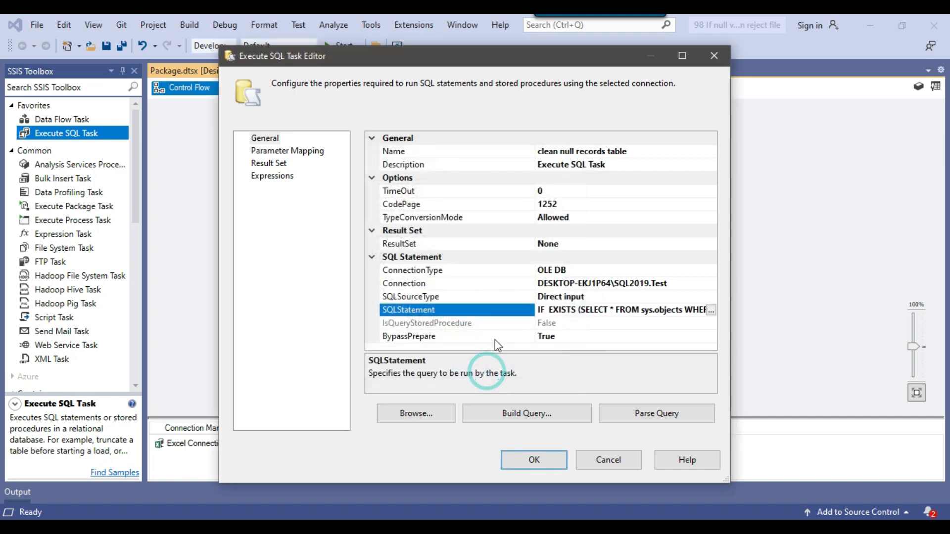
click(533, 459)
Connect the clean null records table task to the Data Flow Task and move the Data Flow Task slightly down.
click(433, 219)
drag(434, 222, 401, 233)
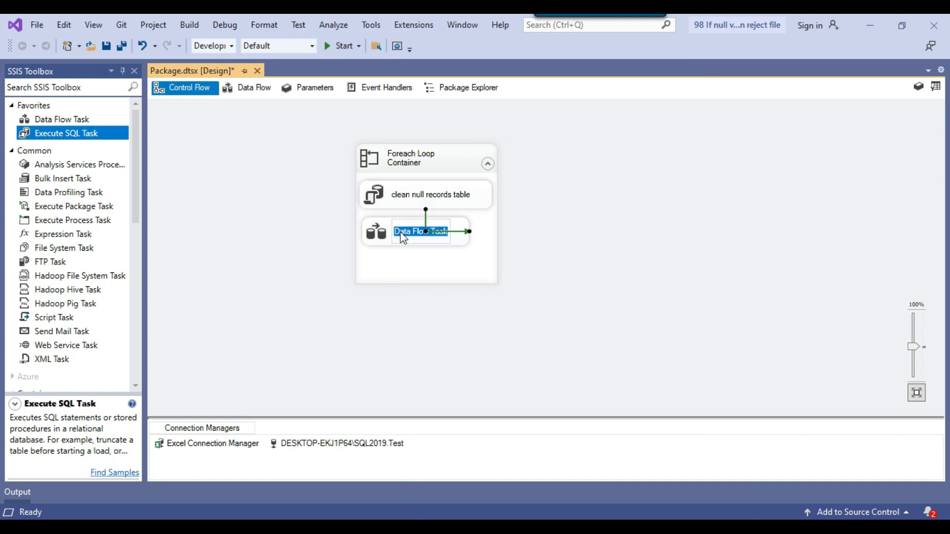
click(515, 238)
click(395, 241)
Add an Execute SQL Task named get count of null records below the Data Flow Task and connect the Data Flow Task to it.
drag(79, 134, 413, 291)
click(429, 287)
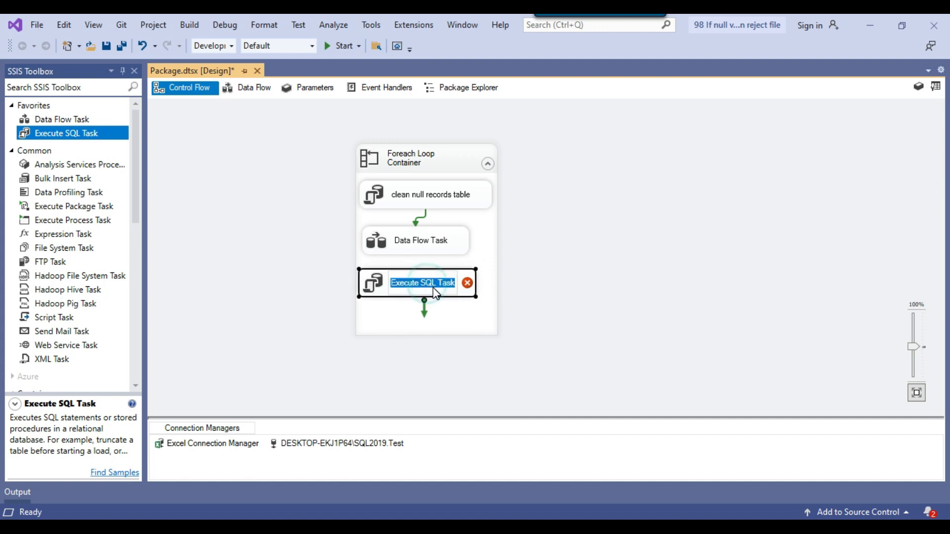
text(get)
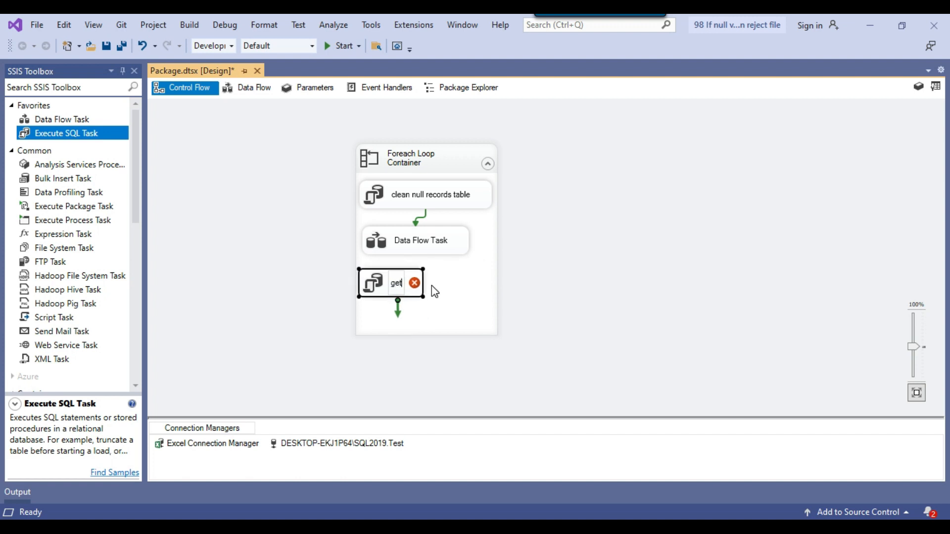
text( dount of)
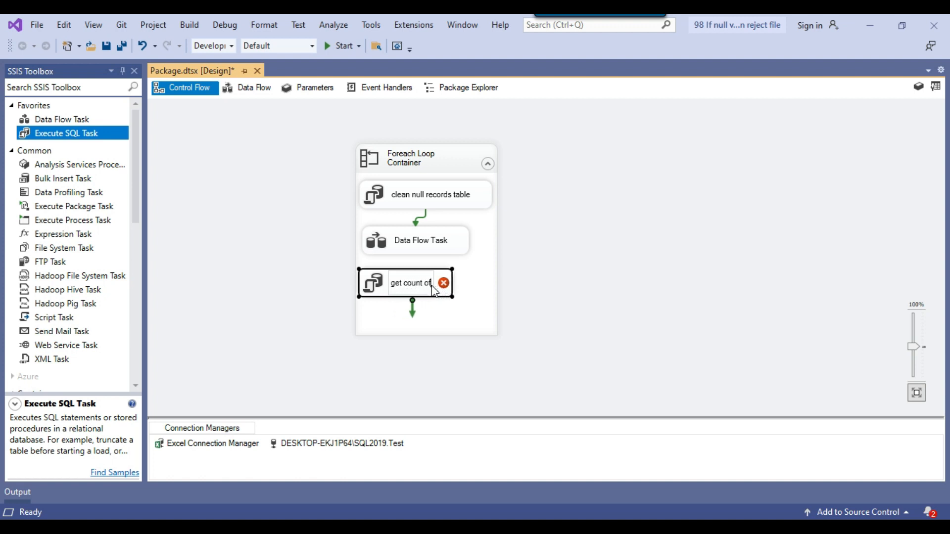
text( null records)
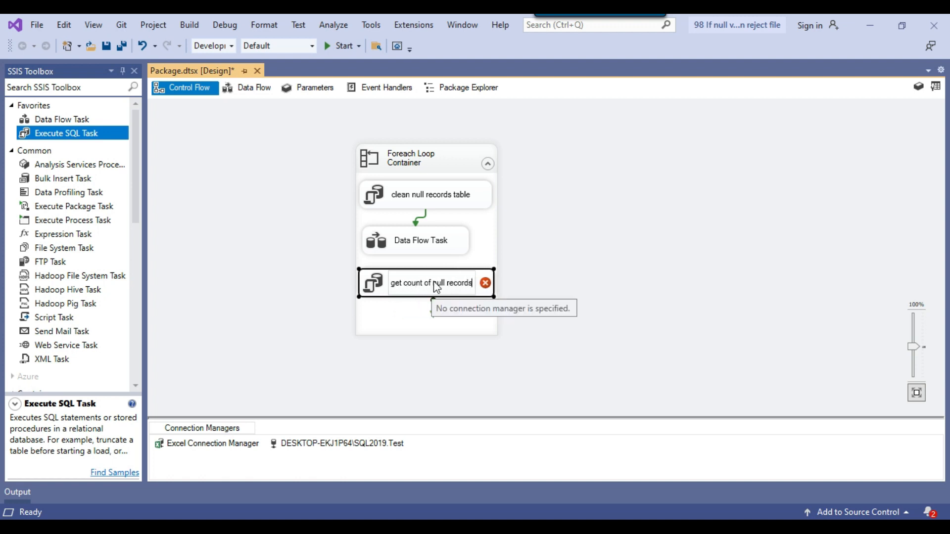
click(597, 267)
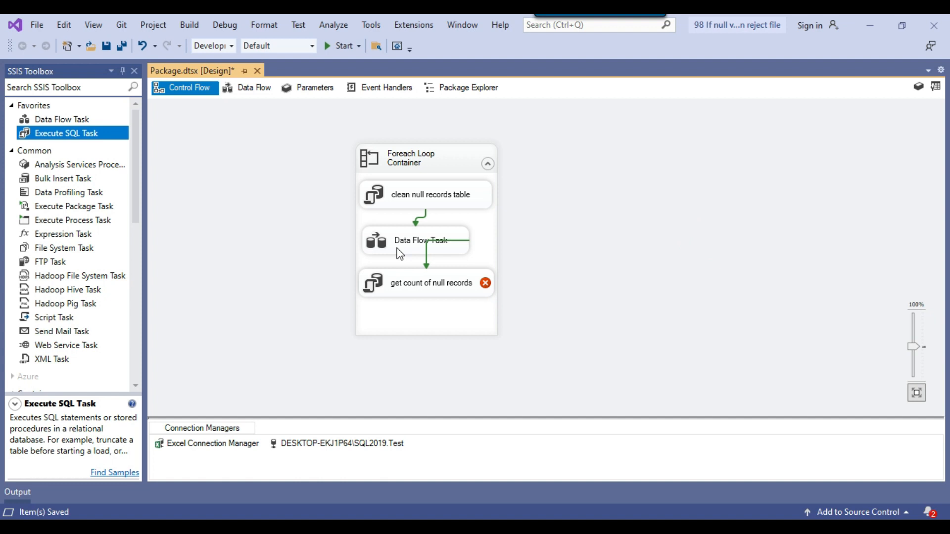
Create a package-scoped Int32 variable named InvalidRecordCount with value 0 and save the package.
click(918, 87)
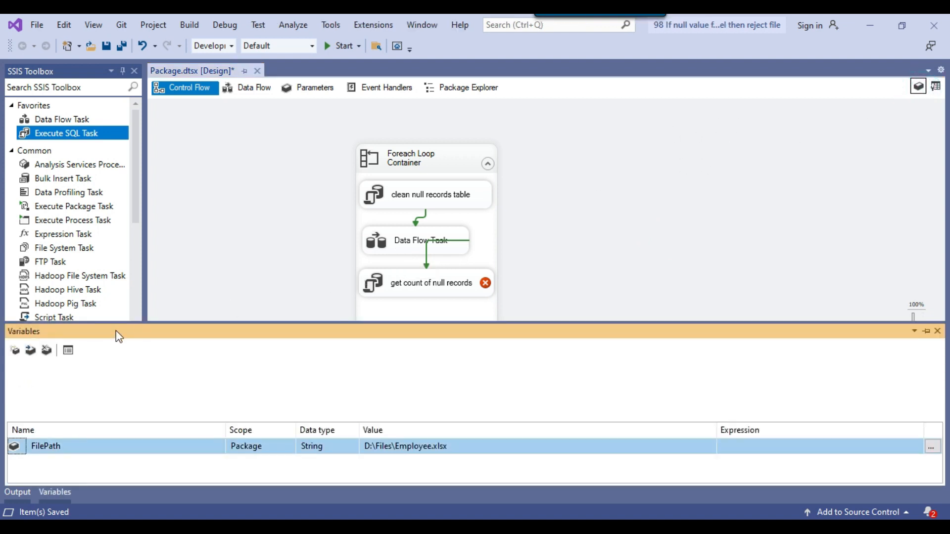
click(15, 350)
text(InvalidRecordCount)
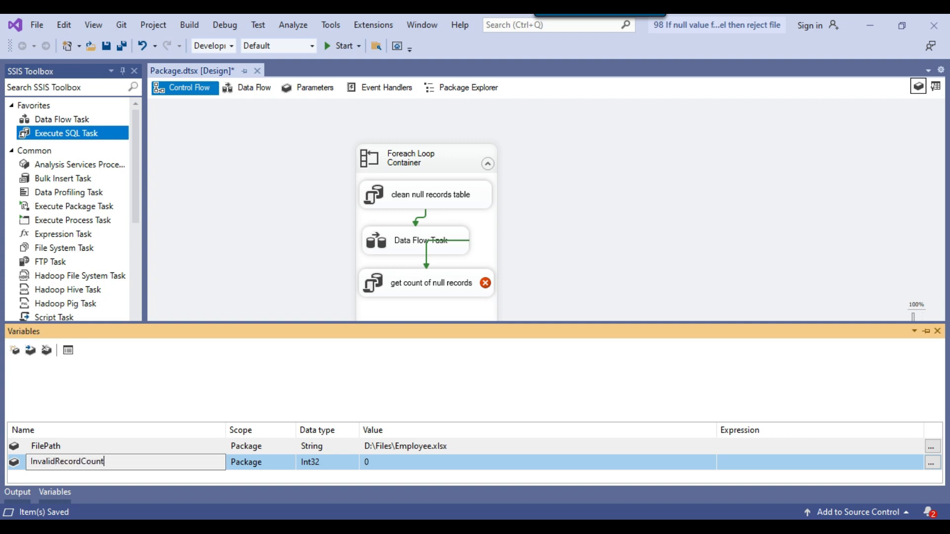
key(Return)
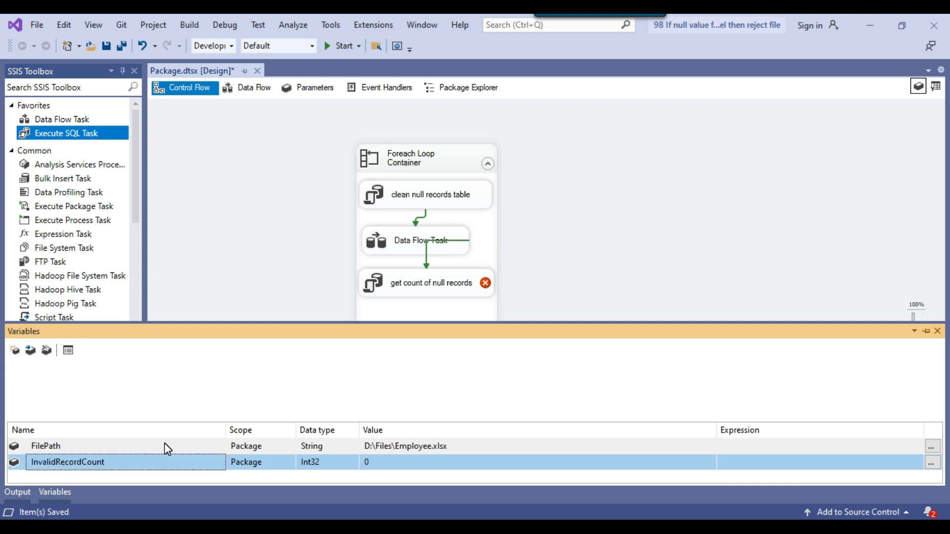
key(ctrl+s)
click(694, 240)
Switch to SQL Server Management Studio and add select count(*) from NULL_records on the query's fourth line.
key(alt+Tab)
click(552, 185)
key(Return)
key(Return)
text(select count(*))
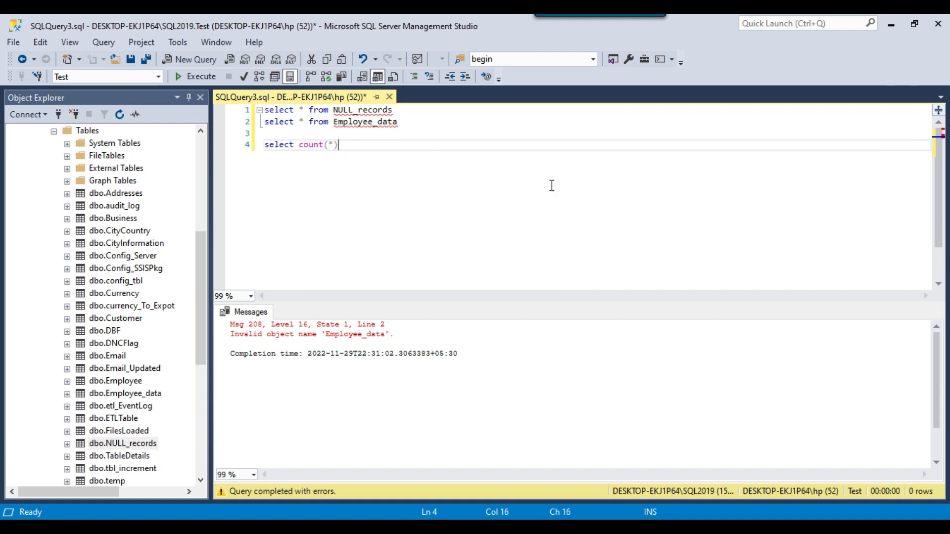
text( from)
double_click(335, 110)
key(ctrl+c)
click(425, 145)
key(ctrl+v)
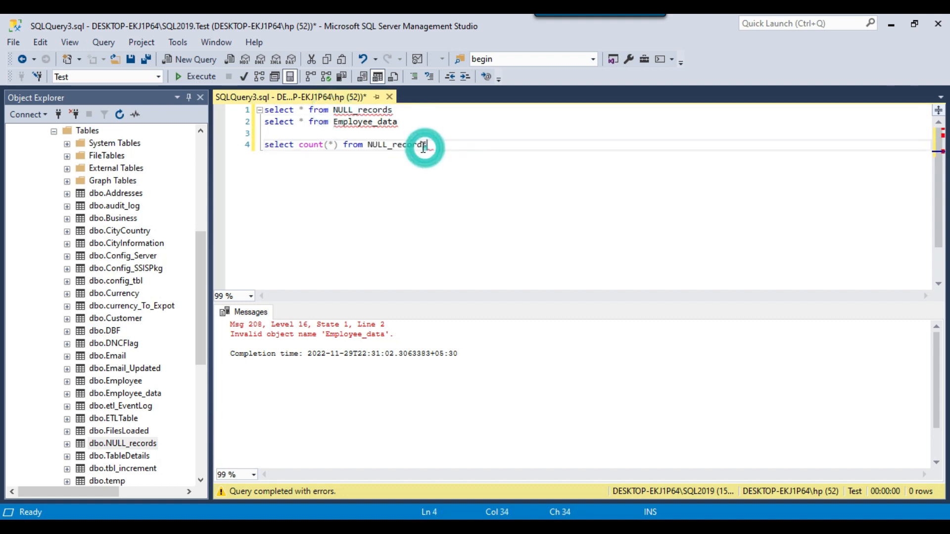
Run only the select count(*) from NULL_records query and switch back to the package in Visual Studio.
key(shift+Home)
key(F5)
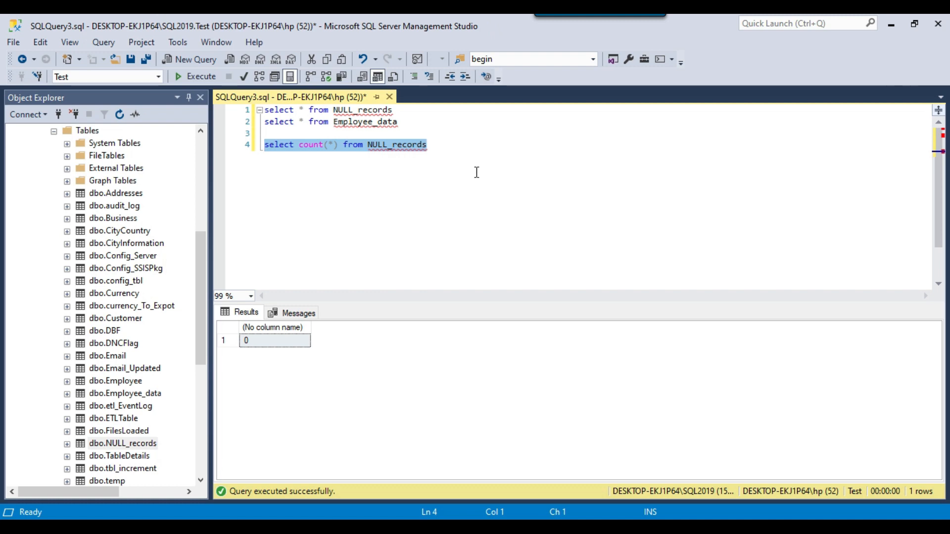
key(alt+Tab)
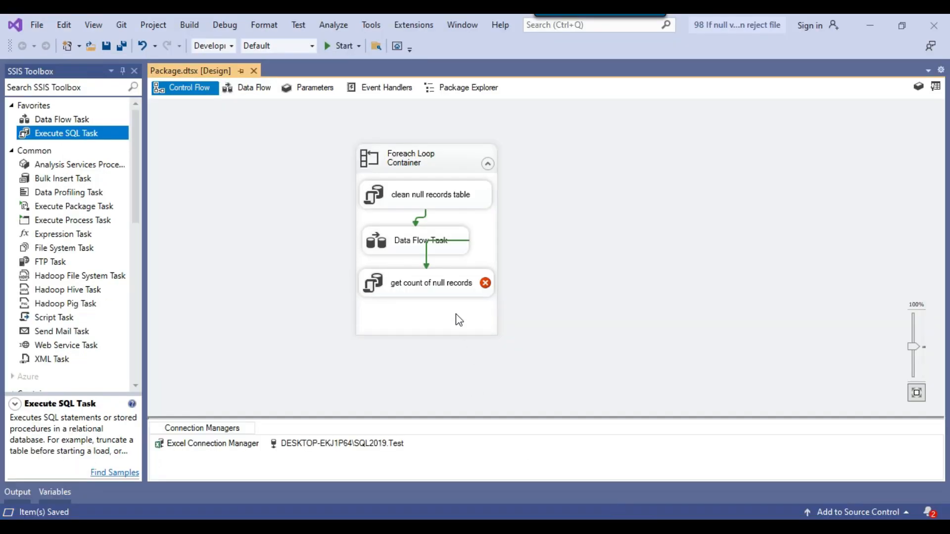
Set get count of null records to use the DESKTOP-EKJ1P64\SQL2019.Test connection and the statement select count(*) from NULL_records.
double_click(400, 288)
click(683, 283)
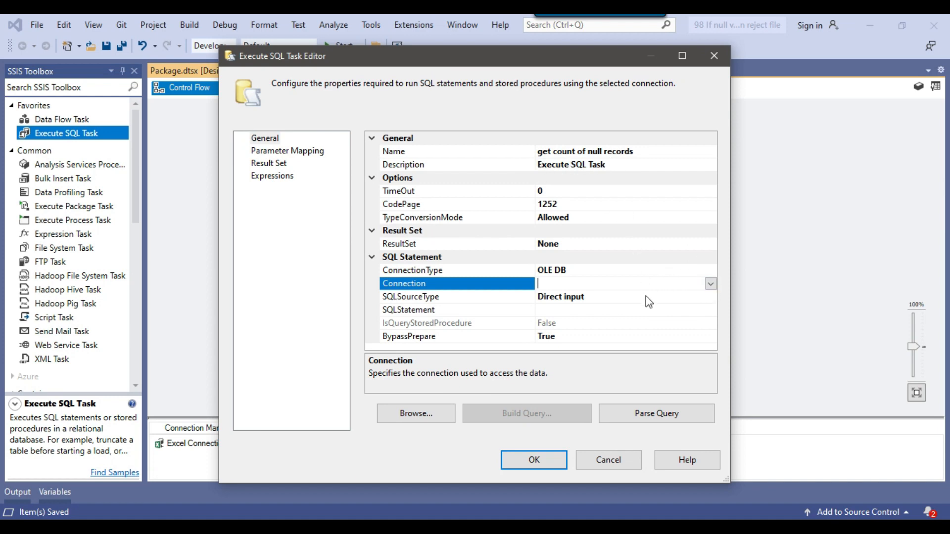
click(711, 283)
click(614, 310)
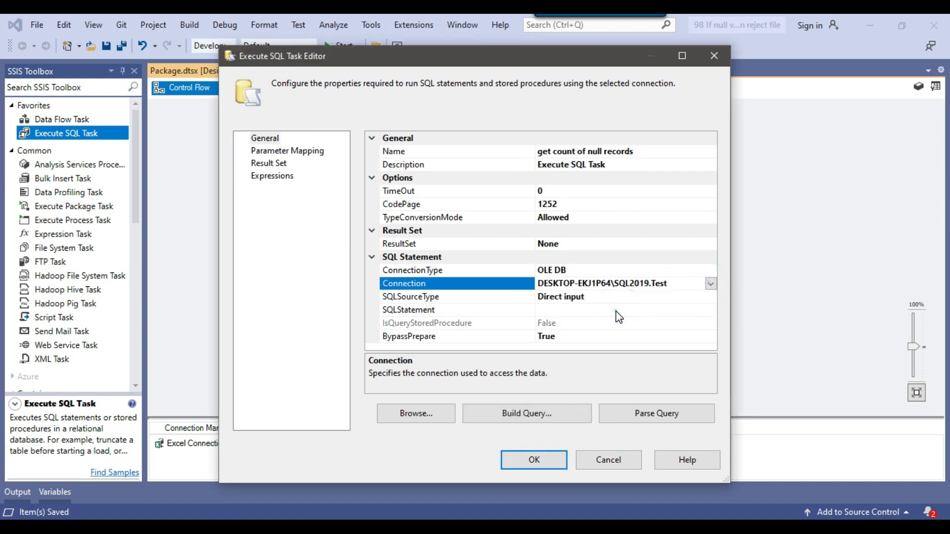
click(614, 311)
click(711, 310)
text(select count(*) from NULL_records)
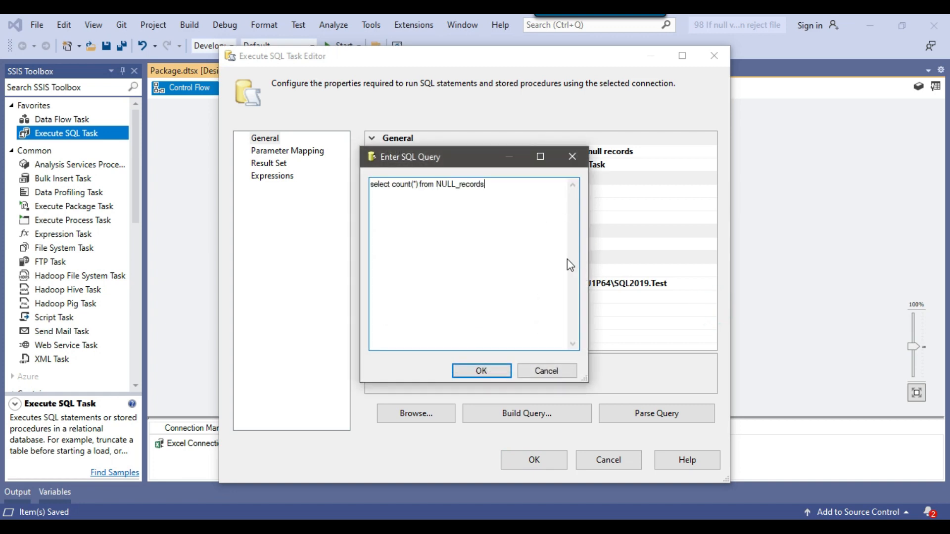
click(500, 369)
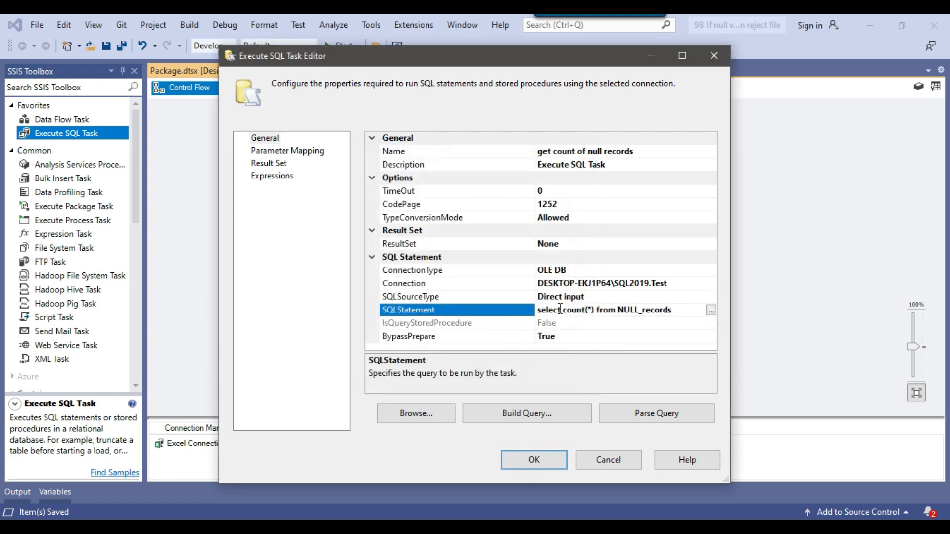
Set the task's ResultSet to Single row and map result name 0 to the User::InvalidRecordCount variable.
click(471, 245)
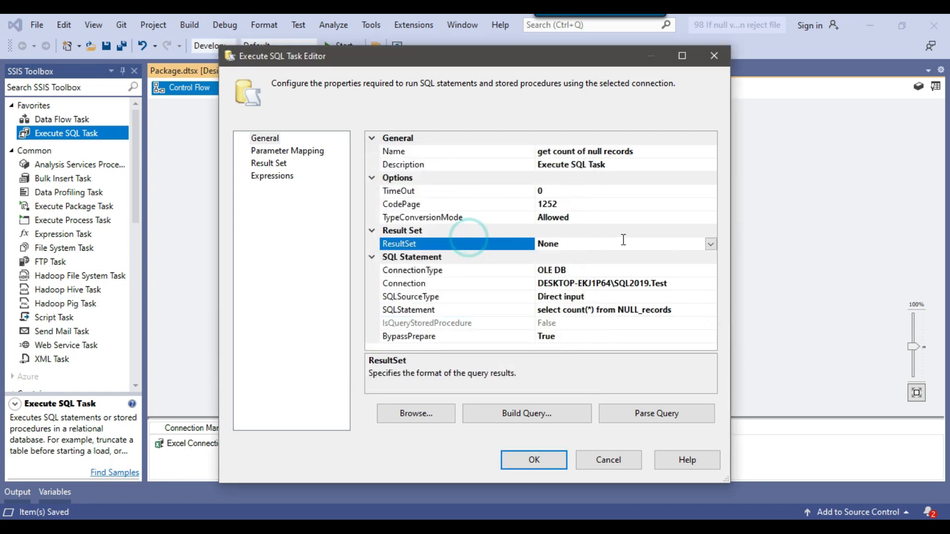
click(710, 244)
click(574, 271)
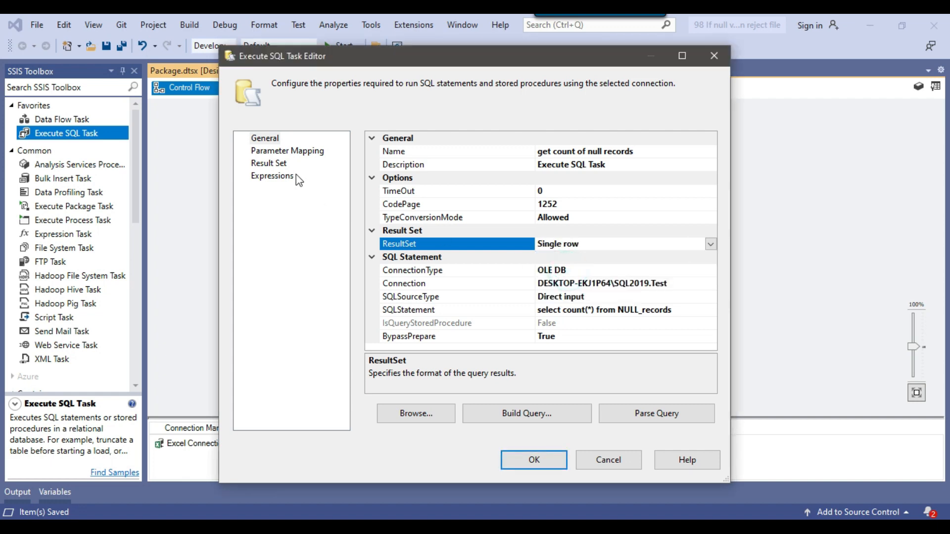
click(269, 165)
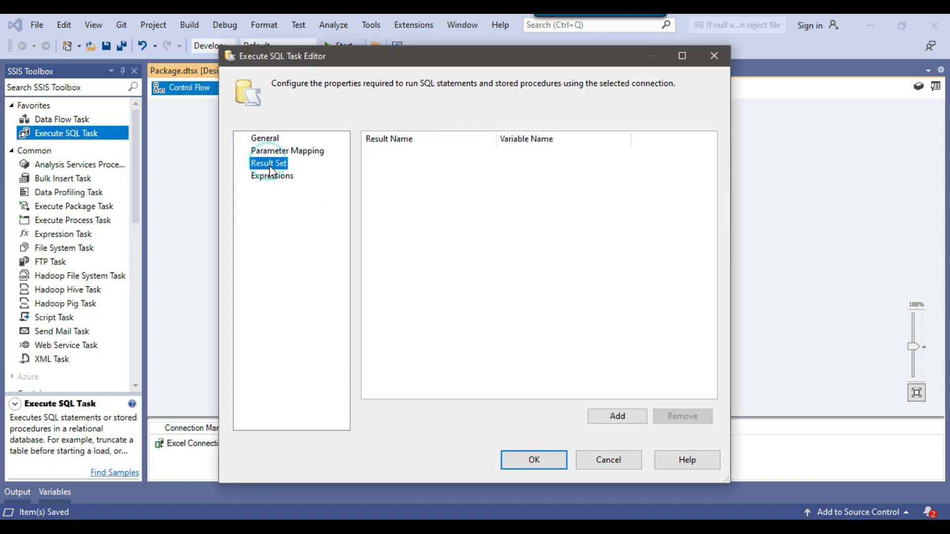
click(616, 416)
click(446, 152)
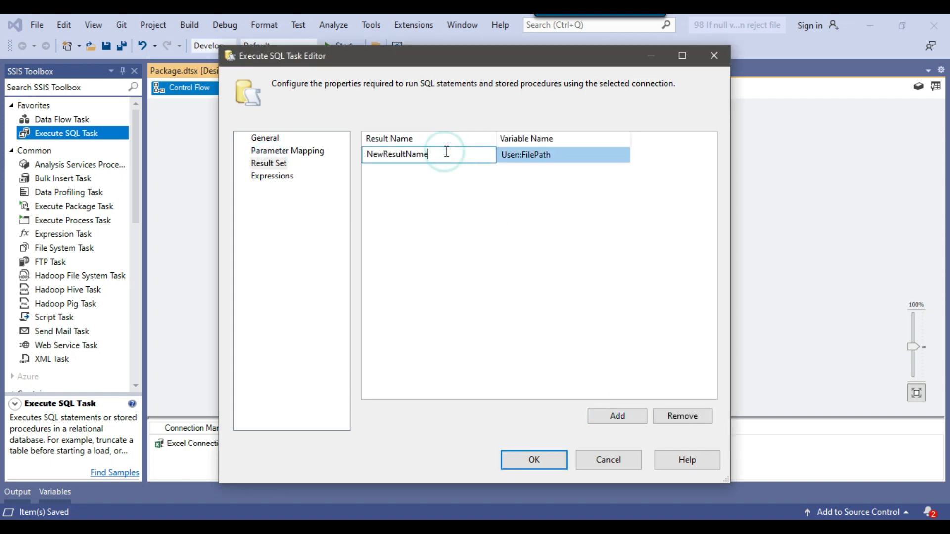
key(ctrl+a)
text(0)
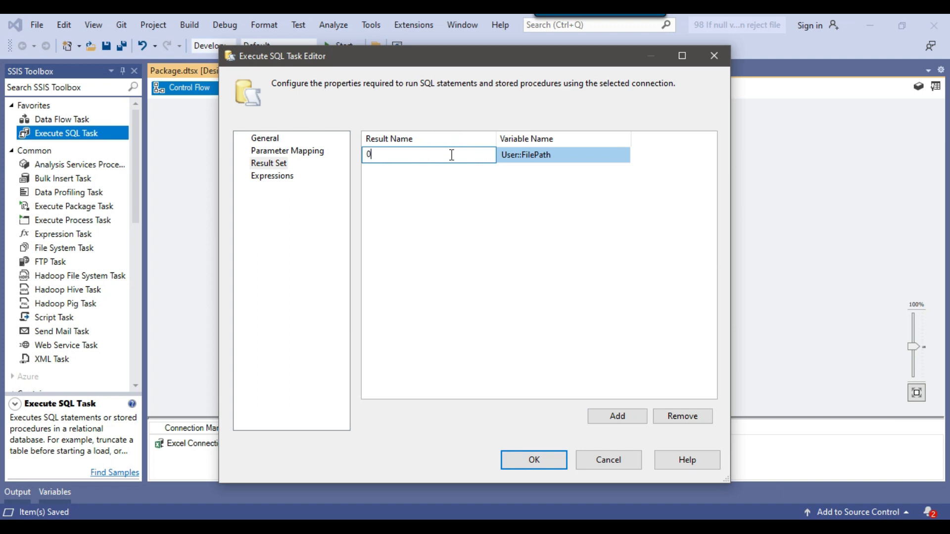
click(584, 157)
click(624, 156)
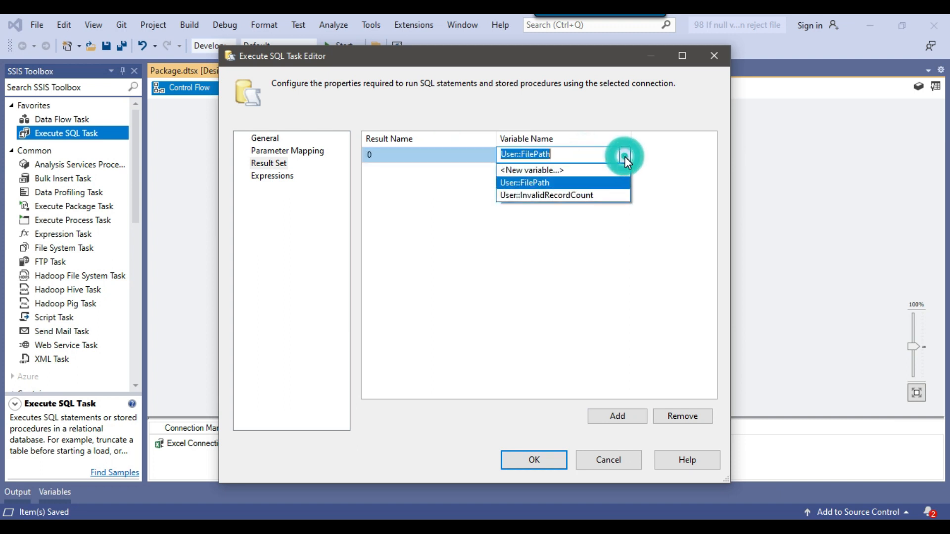
click(564, 195)
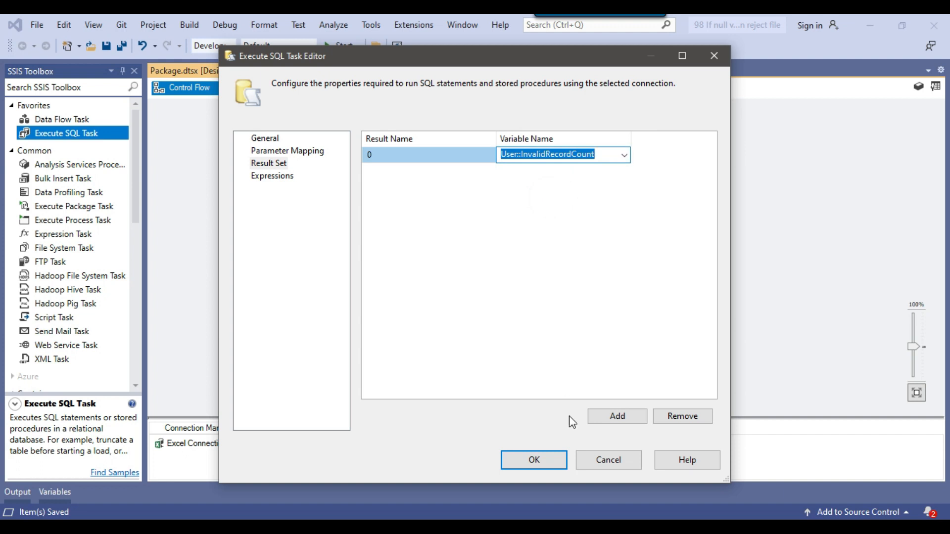
click(536, 461)
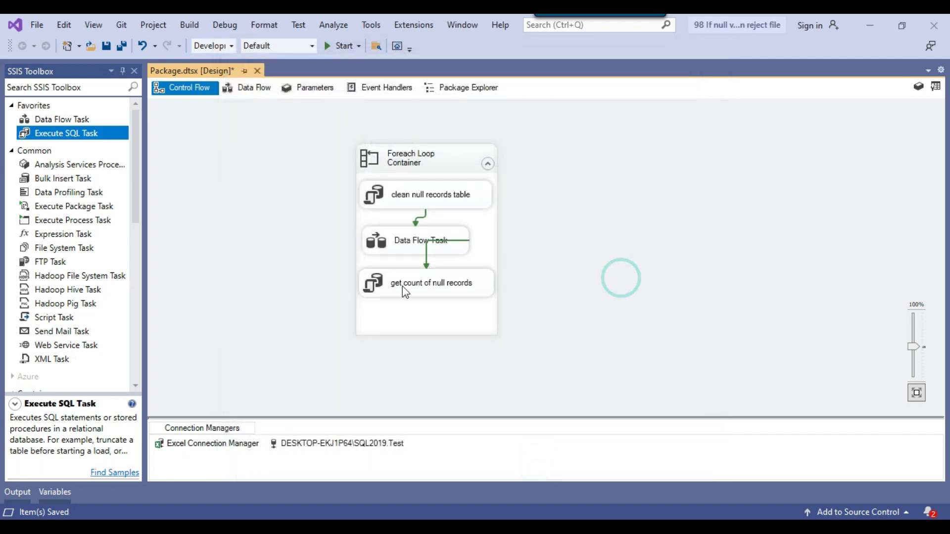
click(433, 196)
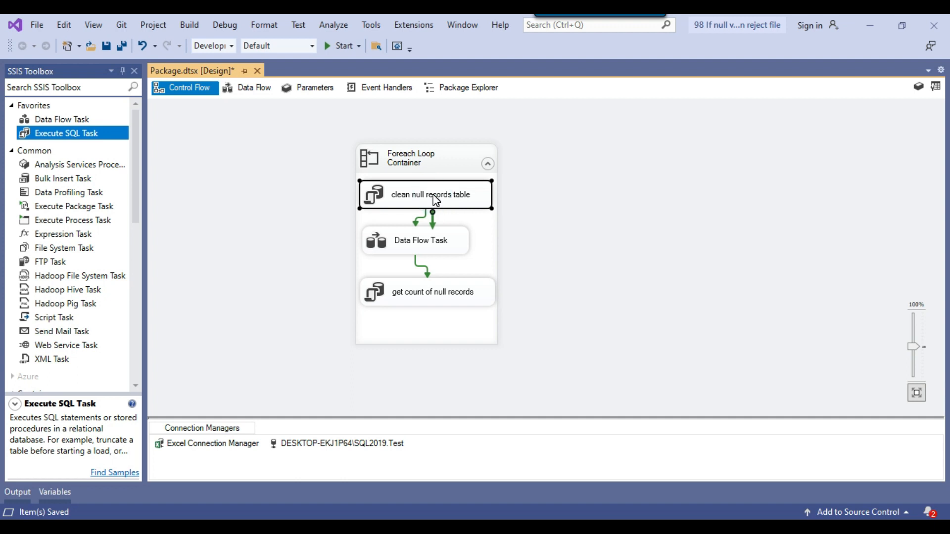
click(395, 246)
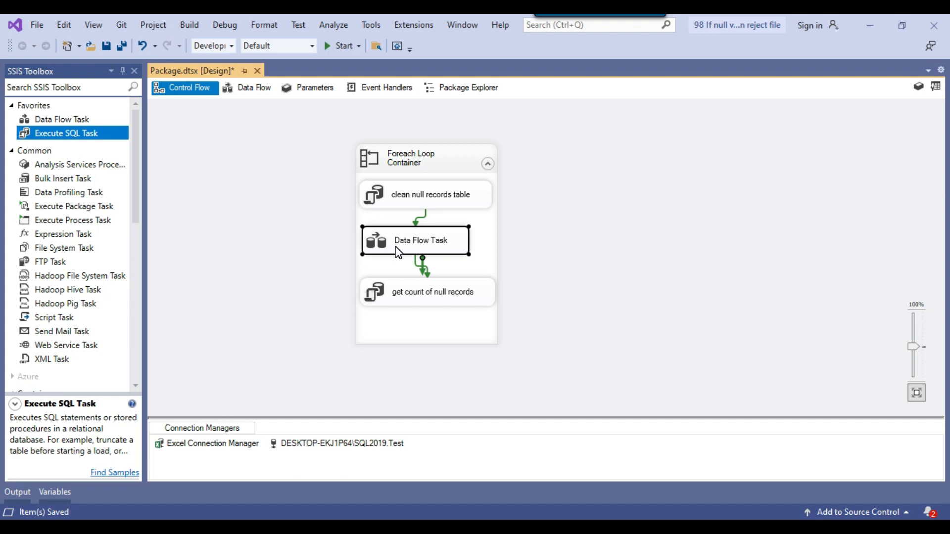
click(389, 295)
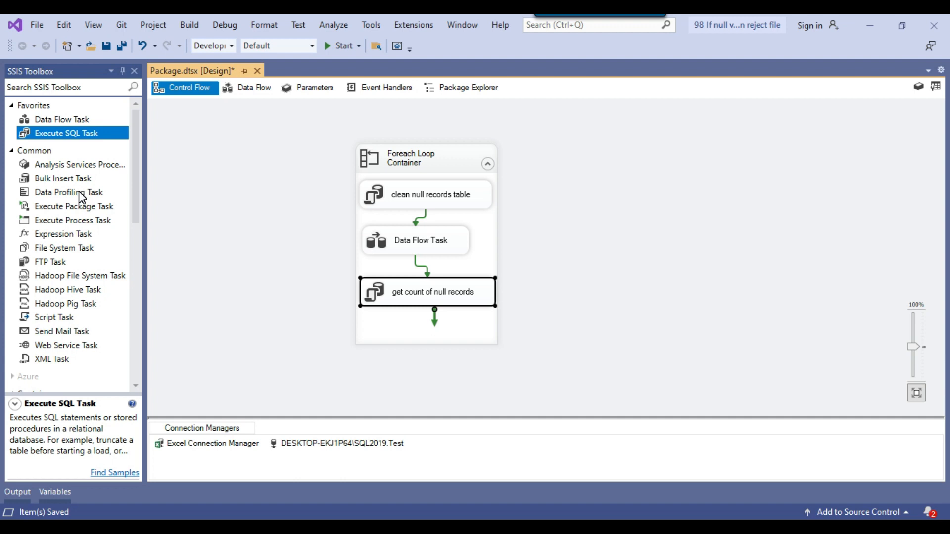
Add a Script Task named reject email at the end of the Foreach Loop Container and connect get count of null records to it.
scroll(73, 274, down, 2)
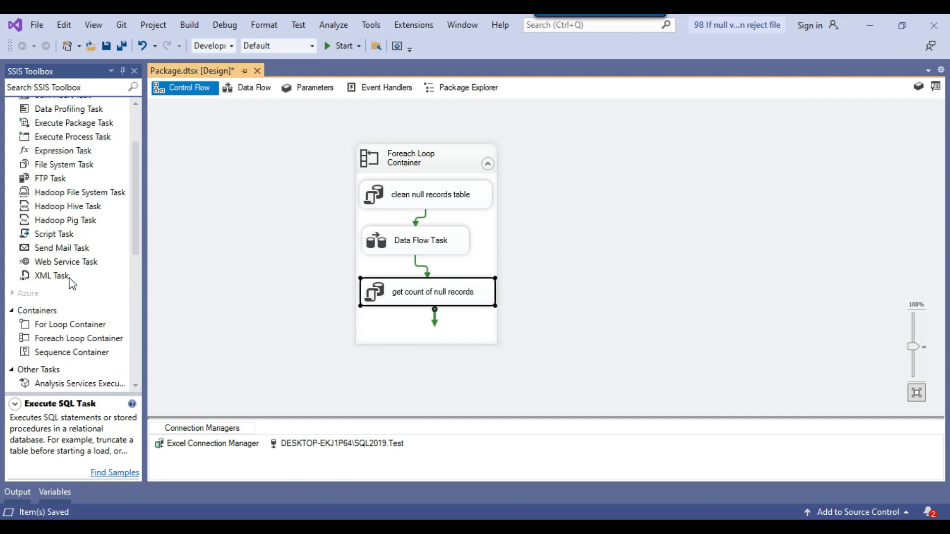
drag(56, 235, 572, 289)
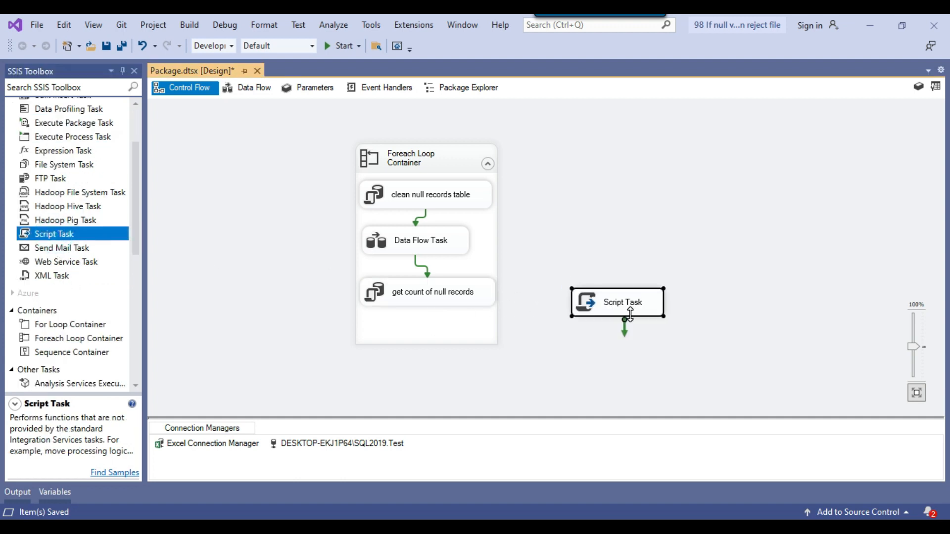
drag(631, 304, 401, 339)
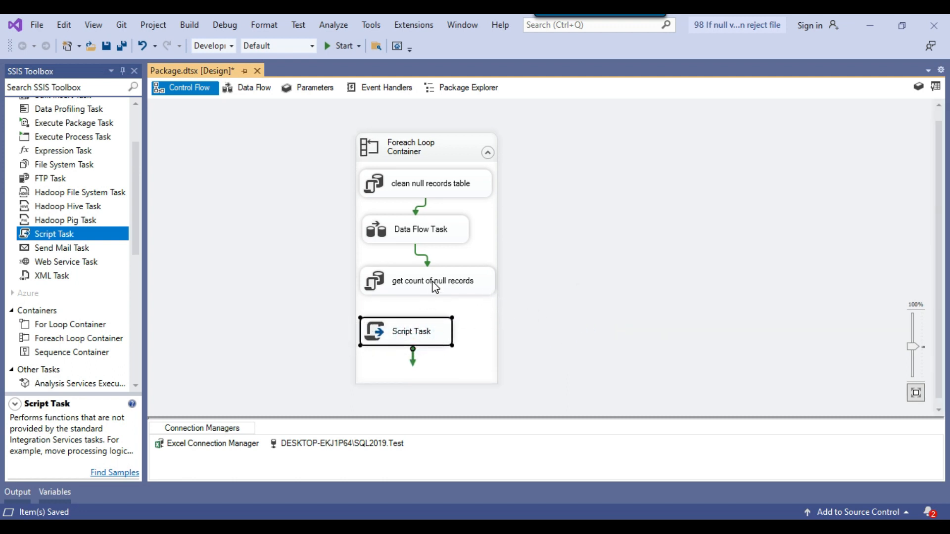
click(400, 337)
text(r)
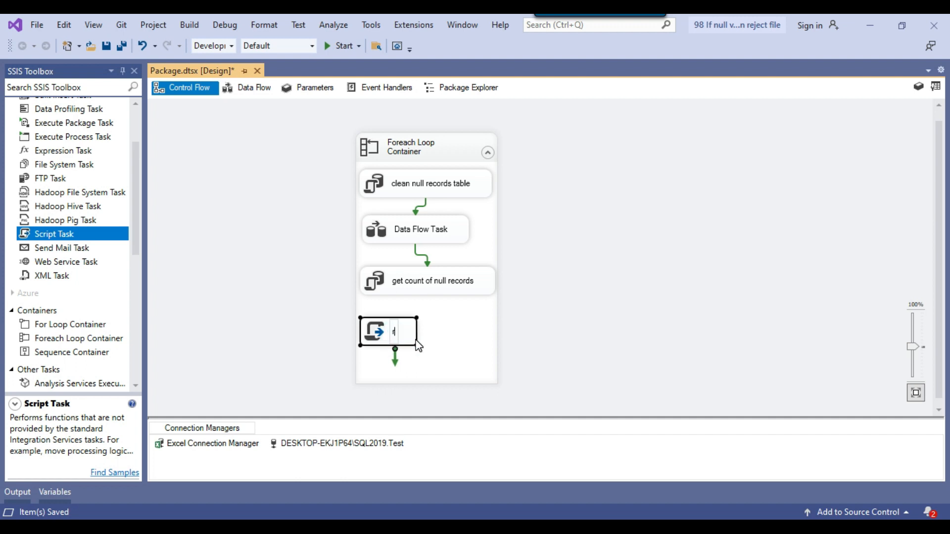
text(eject email)
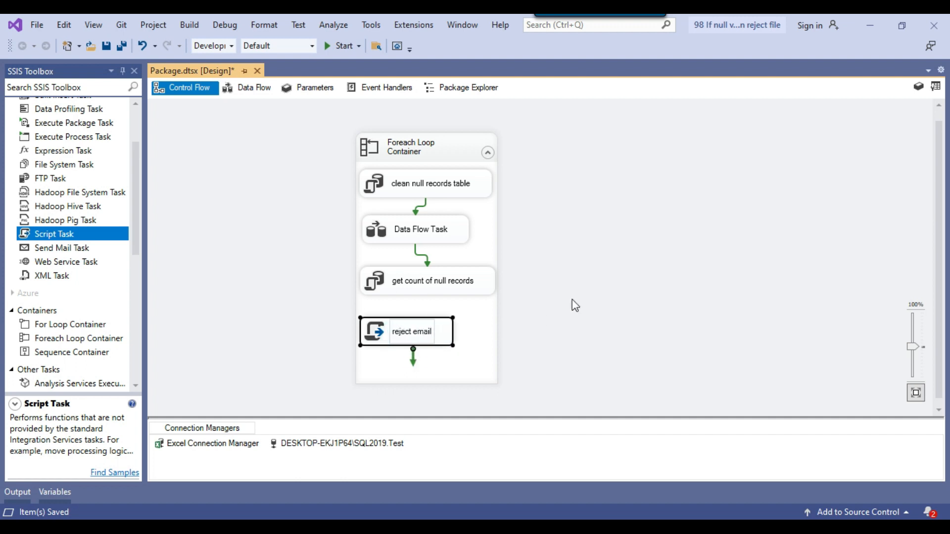
click(596, 288)
click(469, 286)
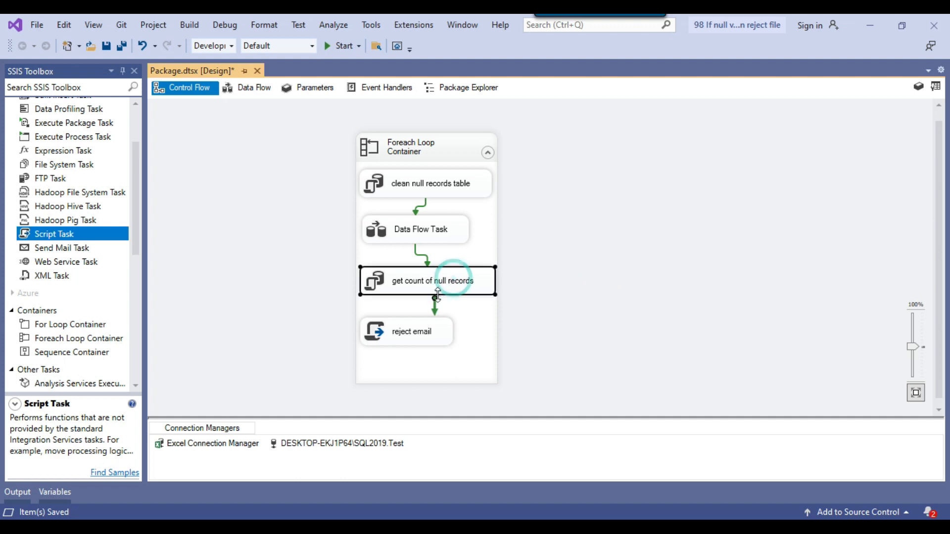
drag(435, 313, 391, 331)
Set the precedence constraint into reject email to Expression and Constraint with the expression @[User::InvalidRecordCount]>0.
double_click(407, 314)
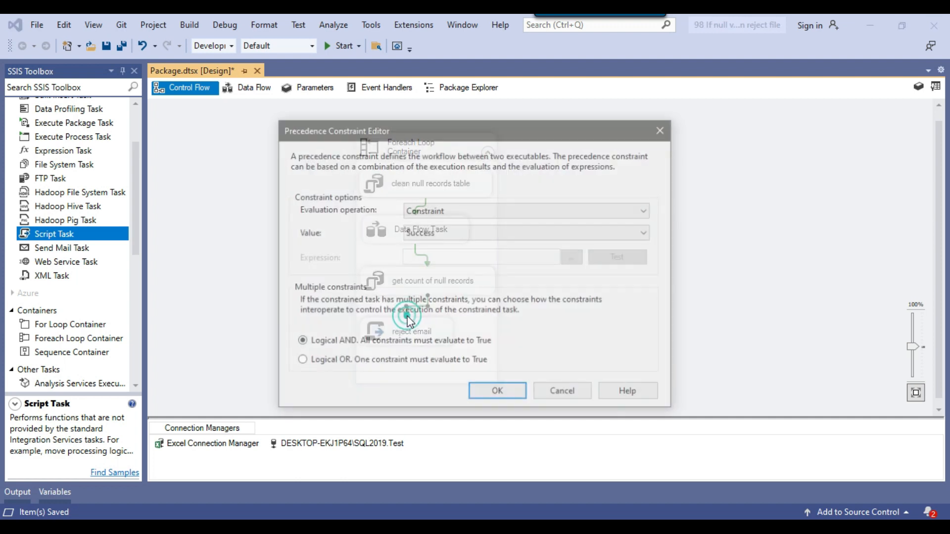
click(466, 210)
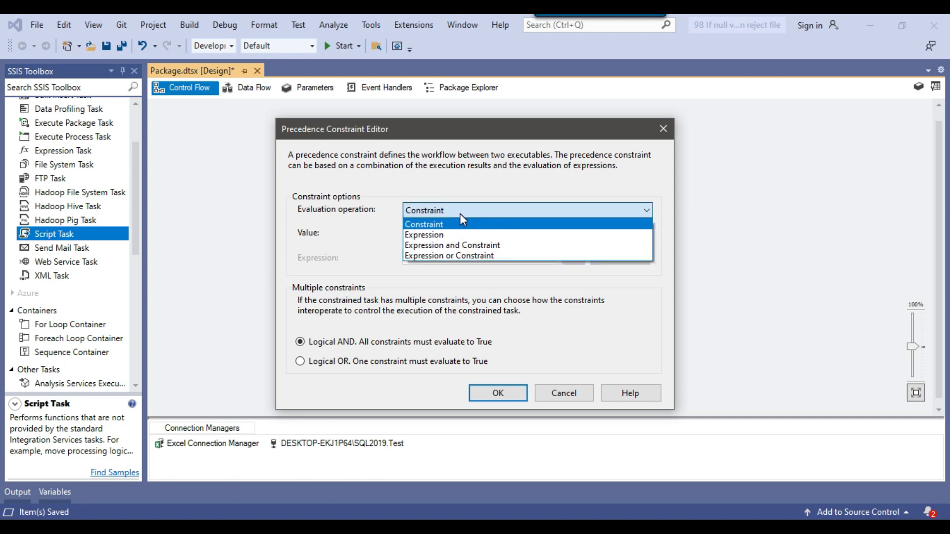
click(446, 245)
click(568, 258)
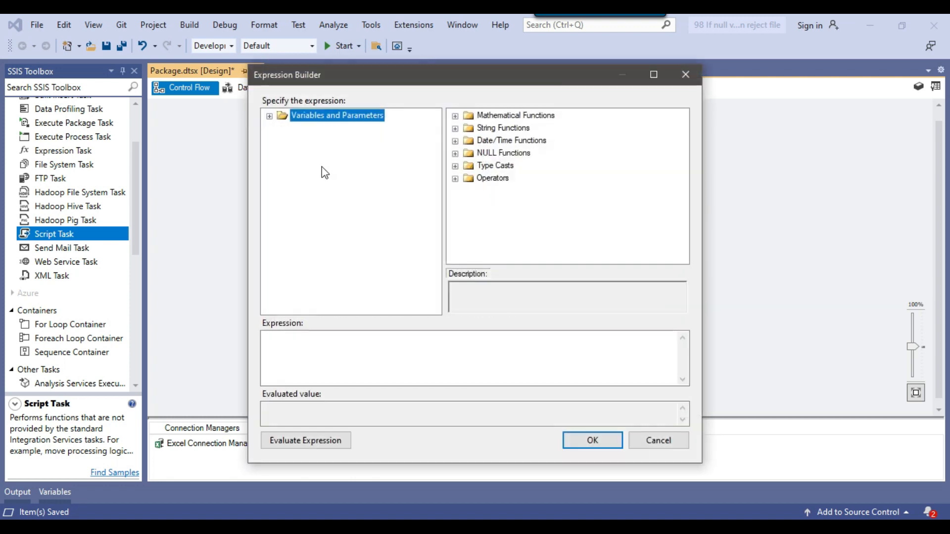
double_click(278, 120)
drag(348, 153, 387, 355)
click(520, 356)
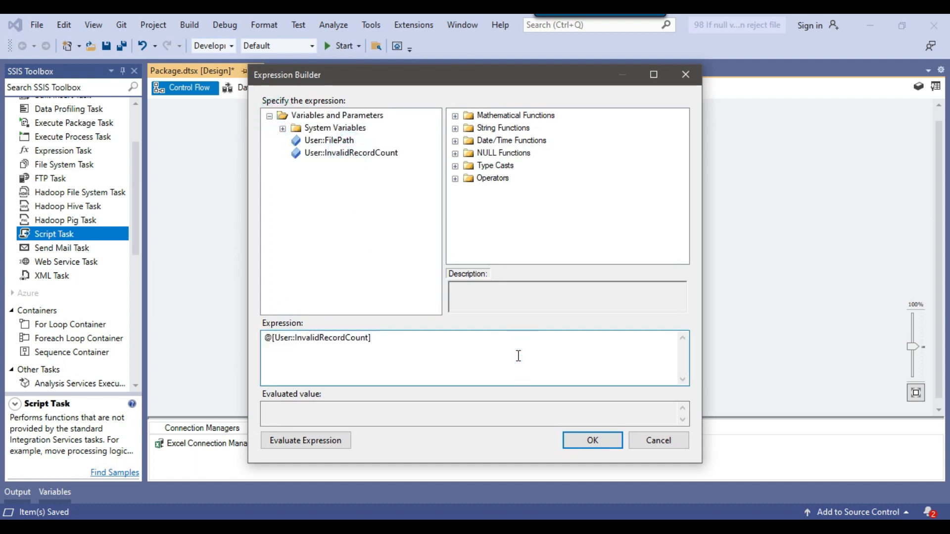
click(317, 439)
click(597, 441)
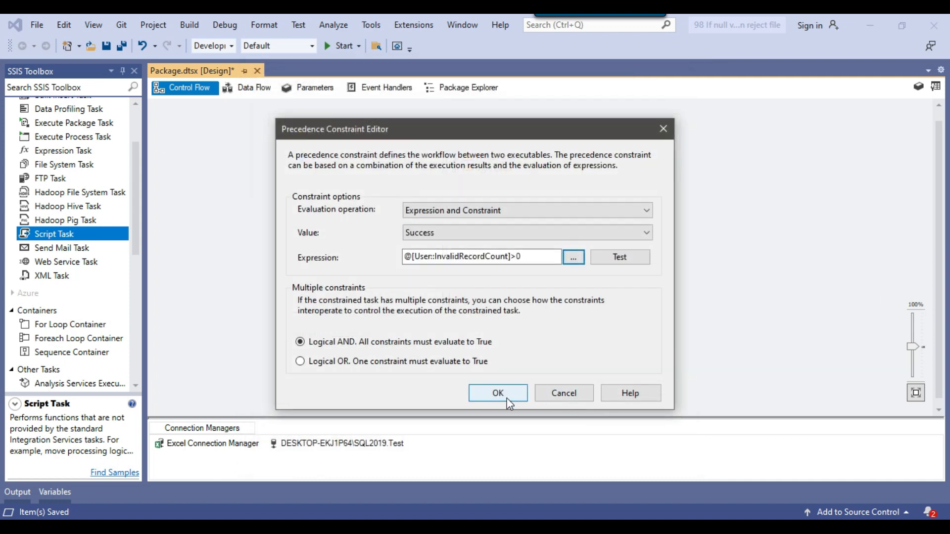
click(501, 394)
Open the reject email task's C# script for editing and close the Solution Explorer.
click(407, 331)
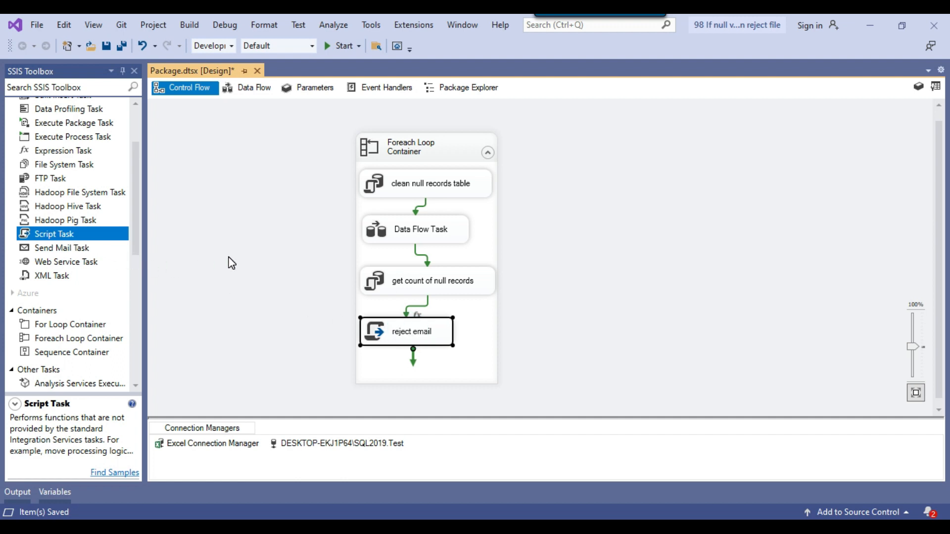
click(462, 358)
click(433, 330)
right_click(435, 335)
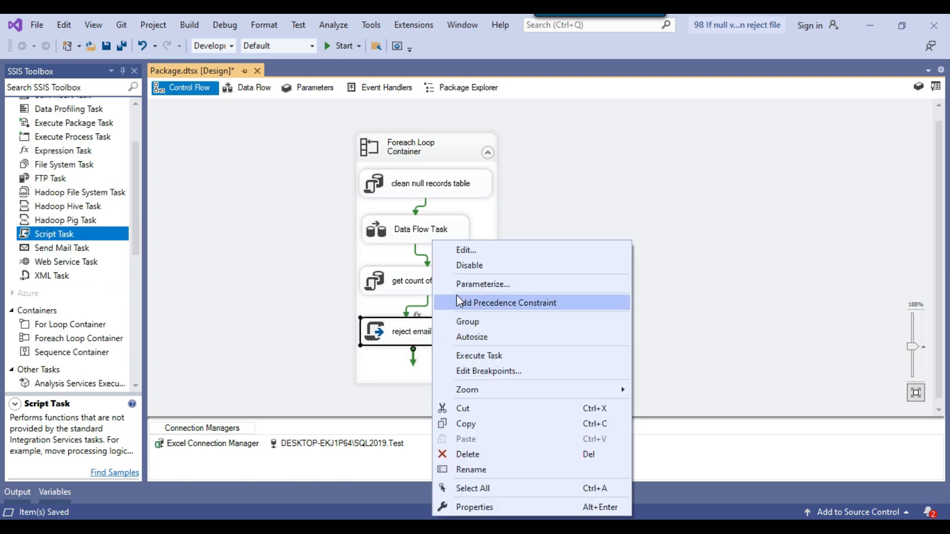
click(473, 250)
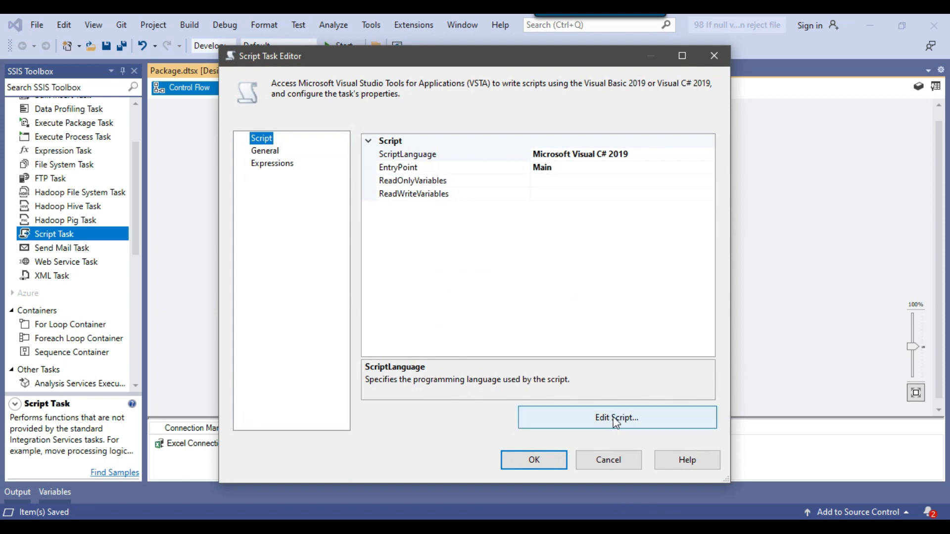
click(595, 418)
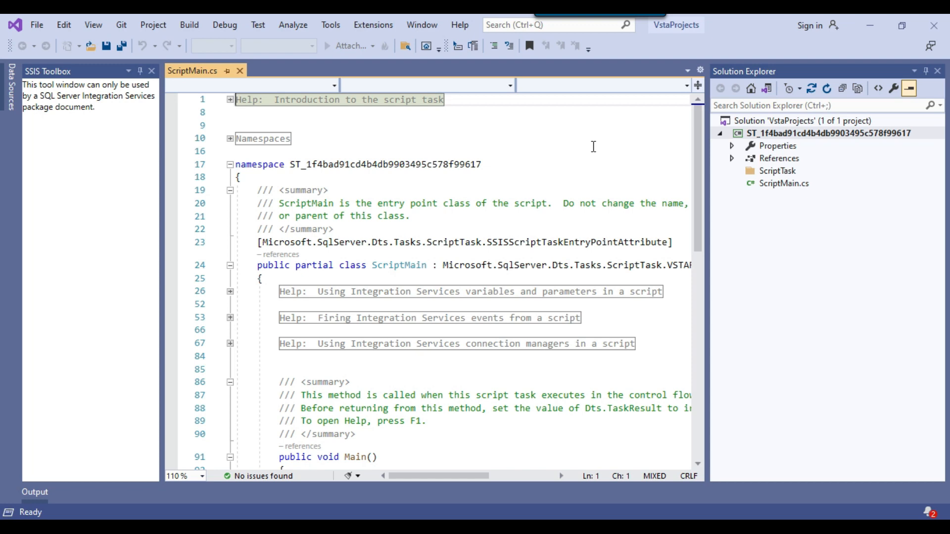
click(938, 71)
scroll(741, 239, down, 3)
Switch to Notepad++ and select the email code from the currentdatetime declaration through the end of the catch block in the new 3 document.
key(alt+Tab)
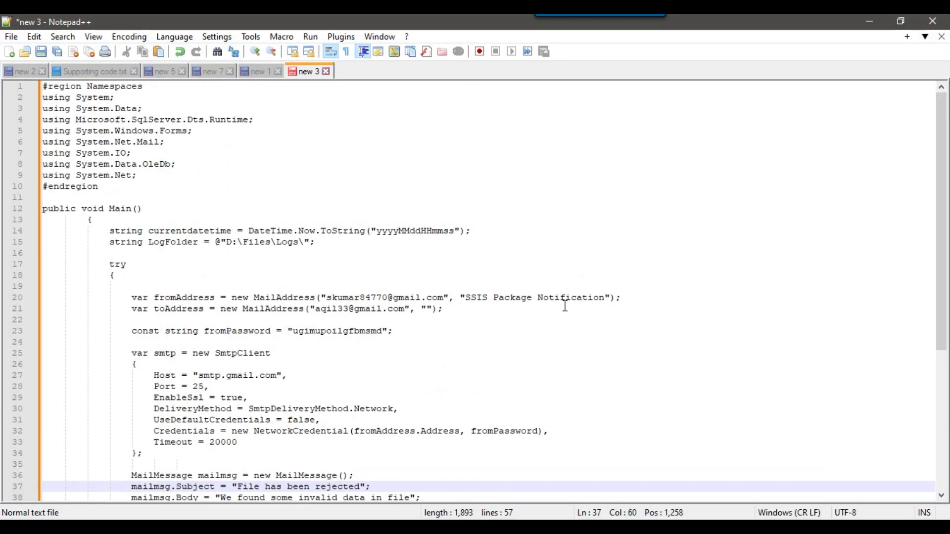
click(566, 305)
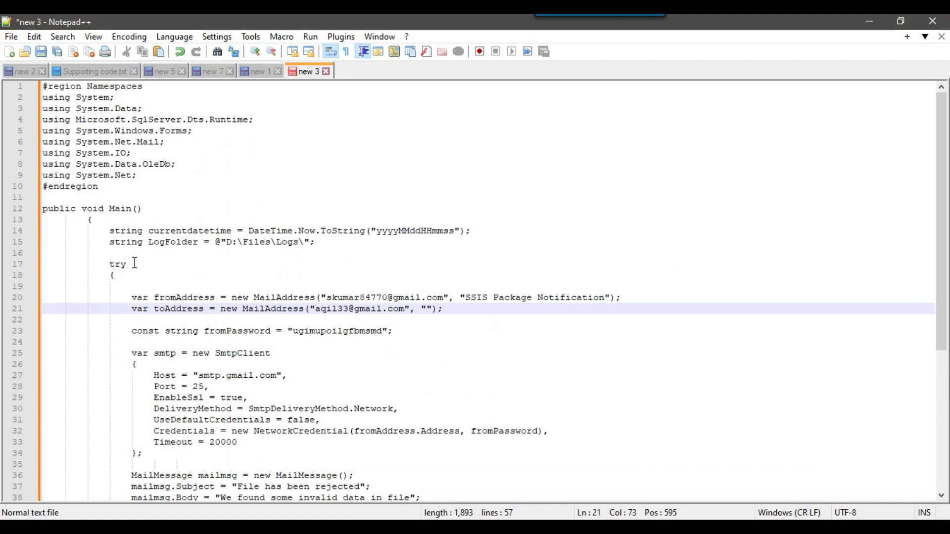
click(118, 232)
scroll(302, 322, down, 7)
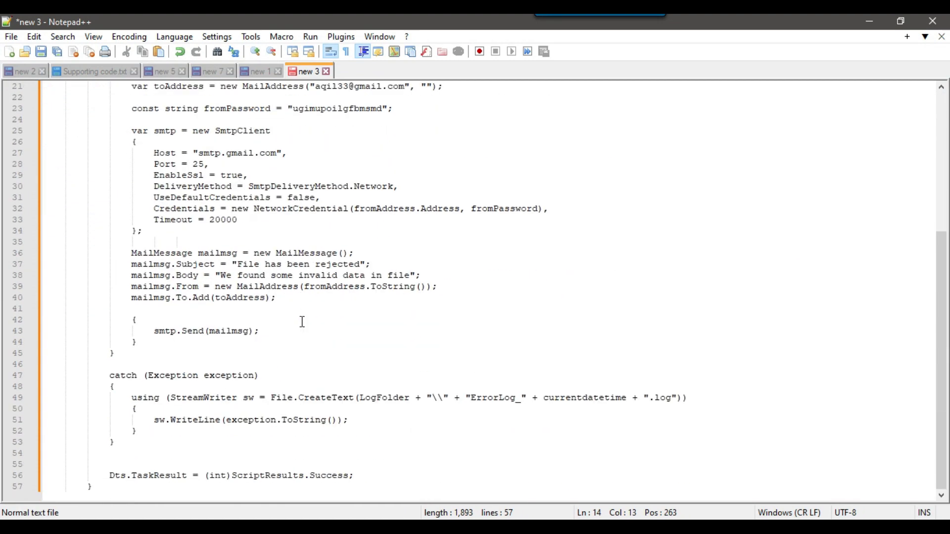
shift+click(199, 447)
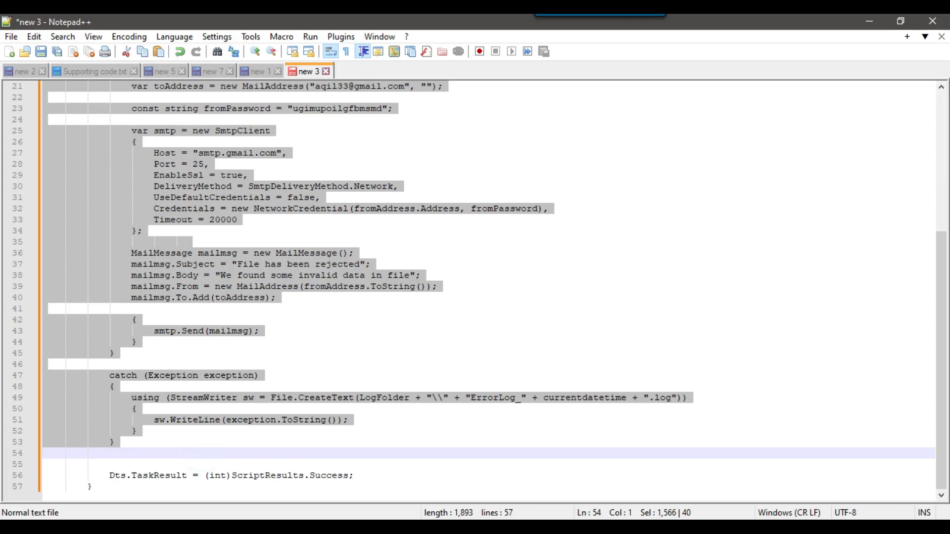
Return to Visual Studio and replace the TODO comment in Main() with the copied email-sending code, including the sender's account password.
key(alt+Tab)
drag(301, 366, 449, 366)
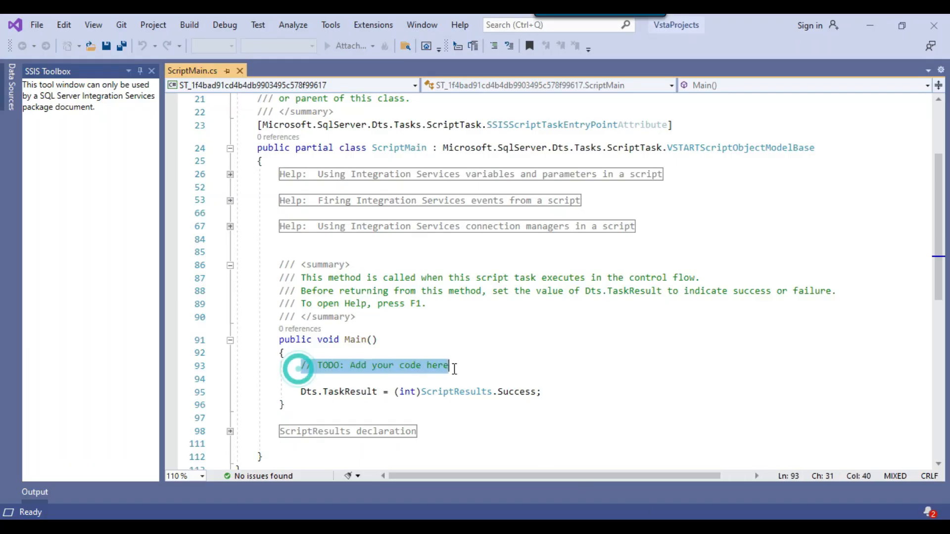
key(ctrl+v)
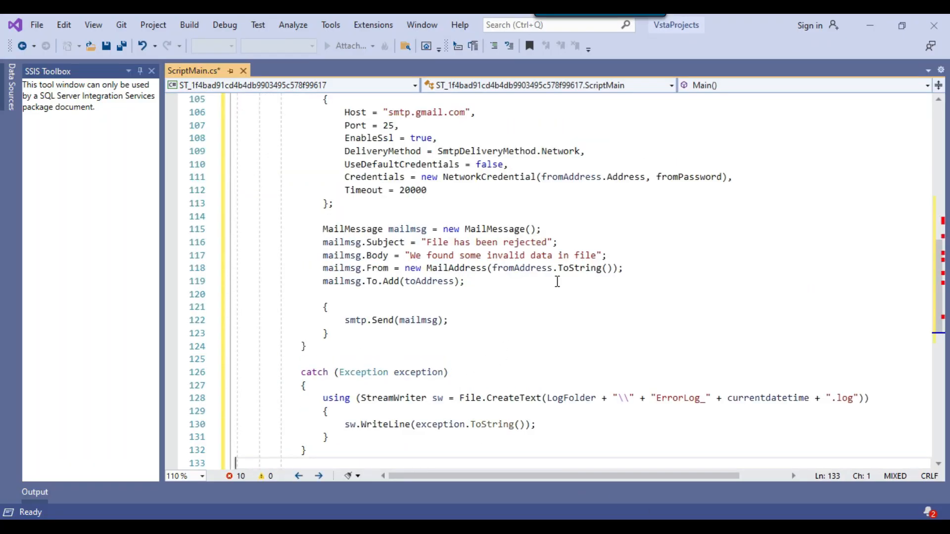
Resolve the MailAddress error by applying the suggested fix that adds using System.Net.Mail to the script.
scroll(557, 281, up, 8)
scroll(557, 281, down, 3)
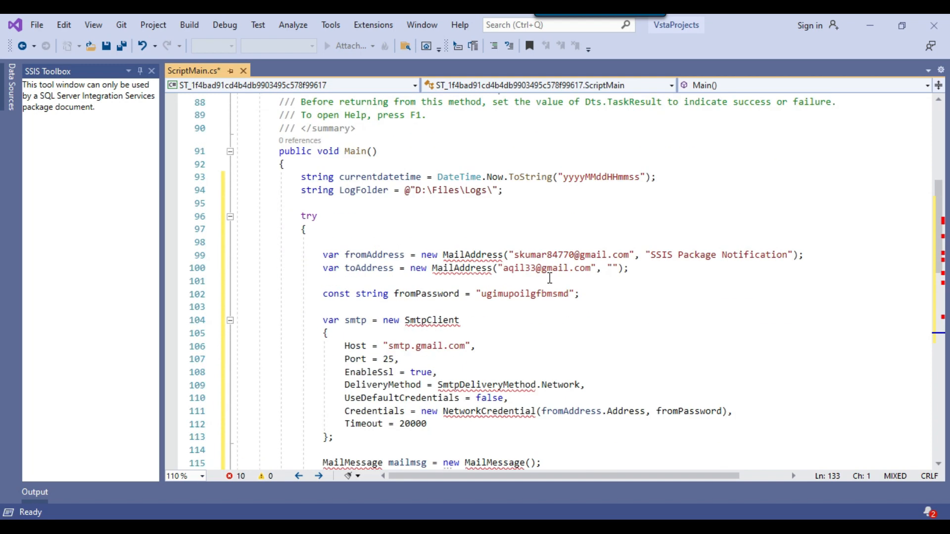
scroll(527, 279, down, 1)
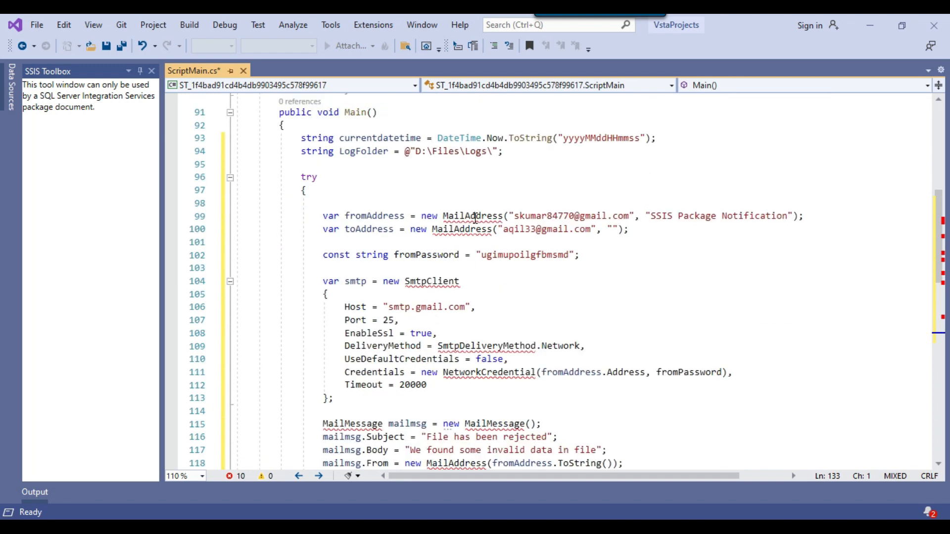
mouse_move(475, 218)
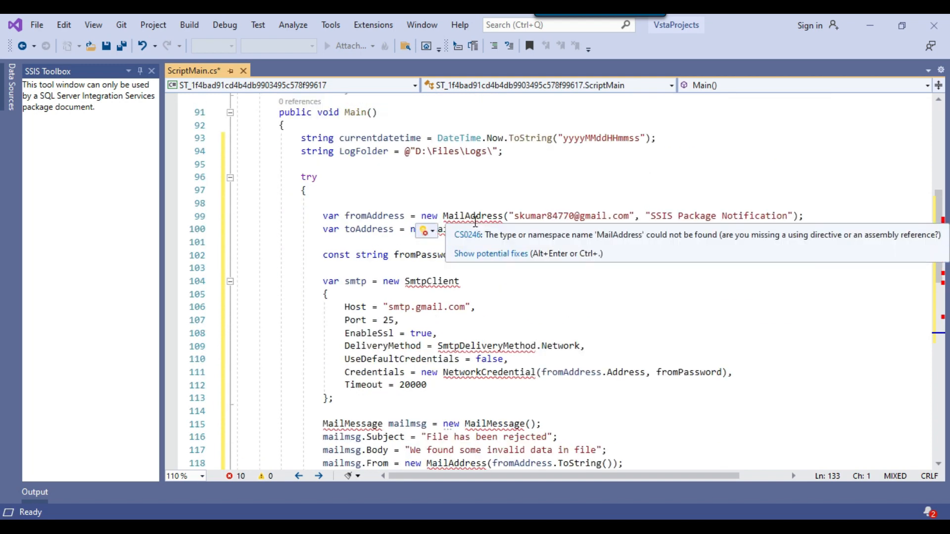
click(475, 253)
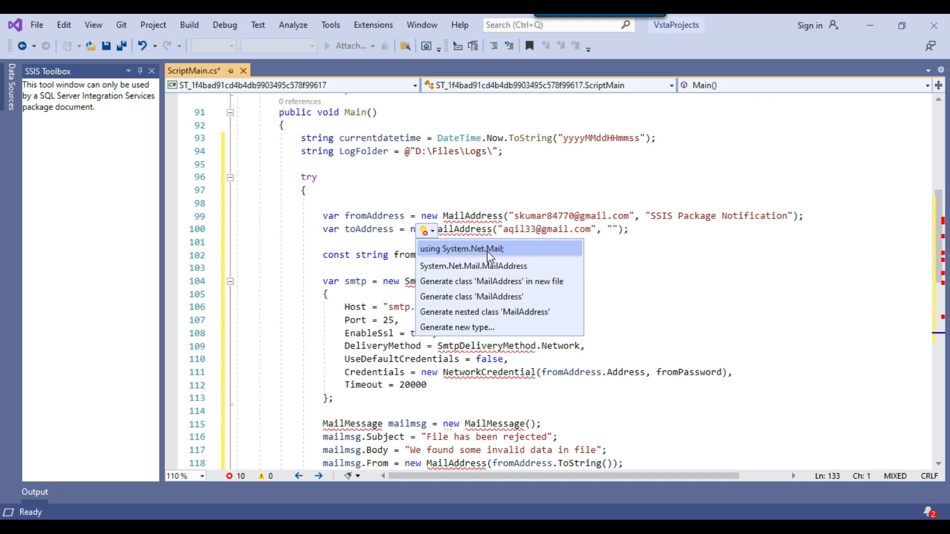
click(510, 251)
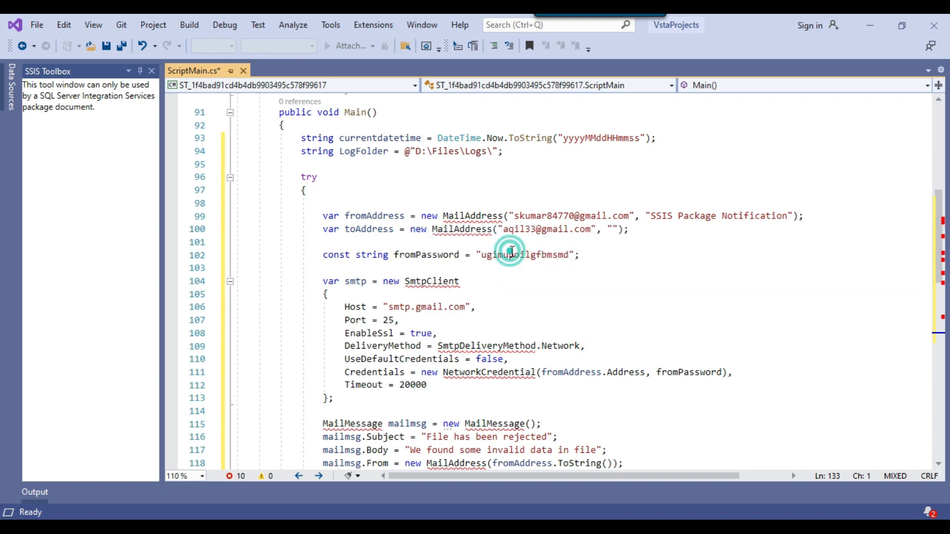
Resolve the StreamWriter error in the catch block by applying the suggested fix that adds using System.IO.
scroll(515, 252, down, 10)
click(544, 257)
mouse_move(397, 216)
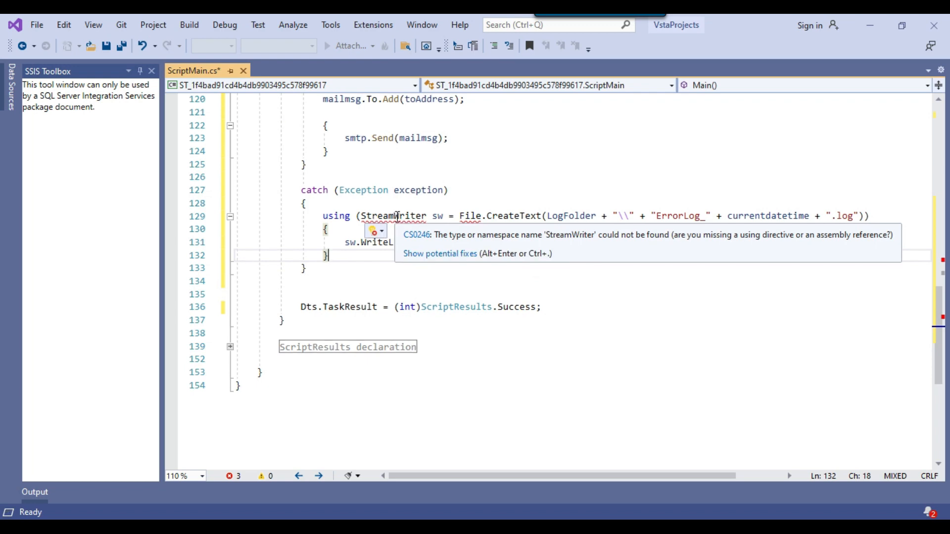
click(427, 253)
click(437, 253)
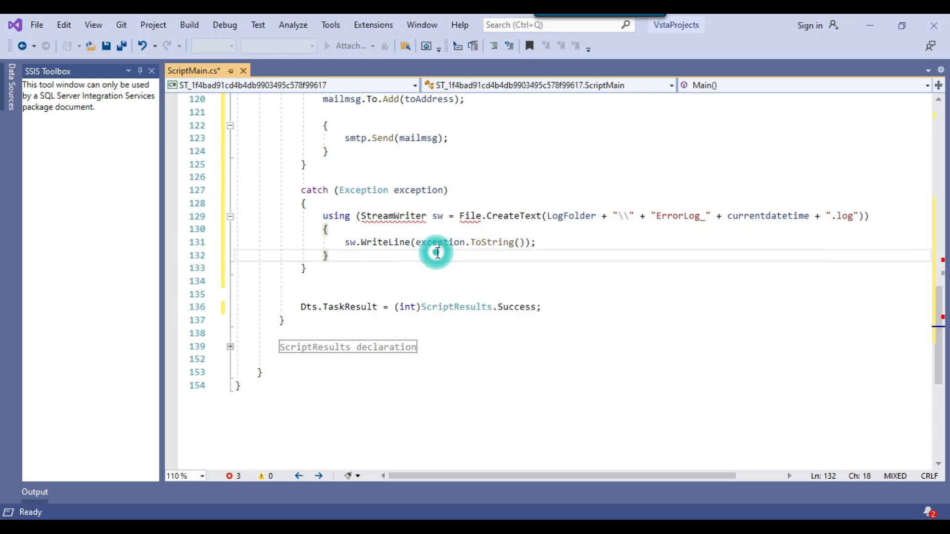
click(599, 266)
Resolve the NetworkCredential error in the SmtpClient settings by applying the suggested fix that adds using System.Net.
scroll(601, 267, up, 6)
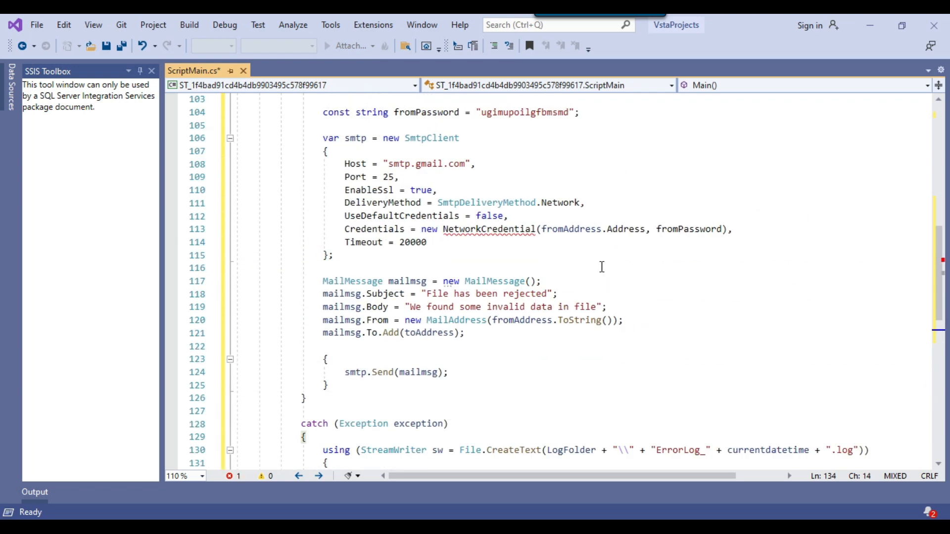
mouse_move(493, 234)
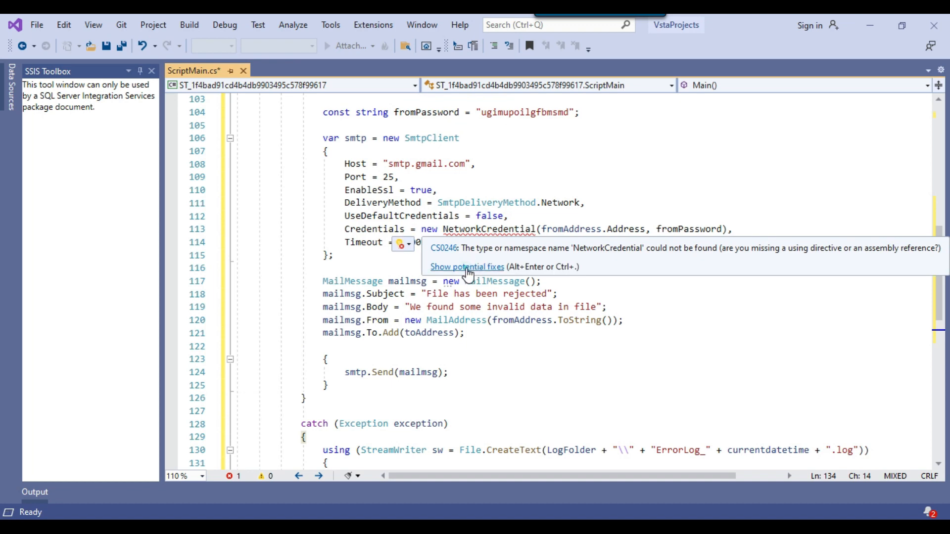
click(465, 266)
click(455, 264)
click(520, 256)
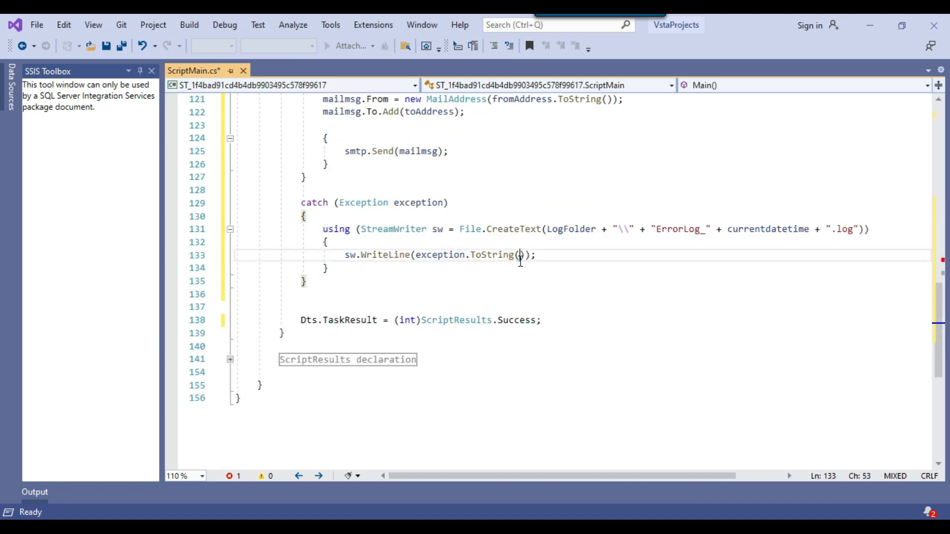
Examine the sender and recipient addresses in the script and the recipient's inbox in Gmail.
scroll(584, 282, up, 3)
scroll(584, 282, up, 9)
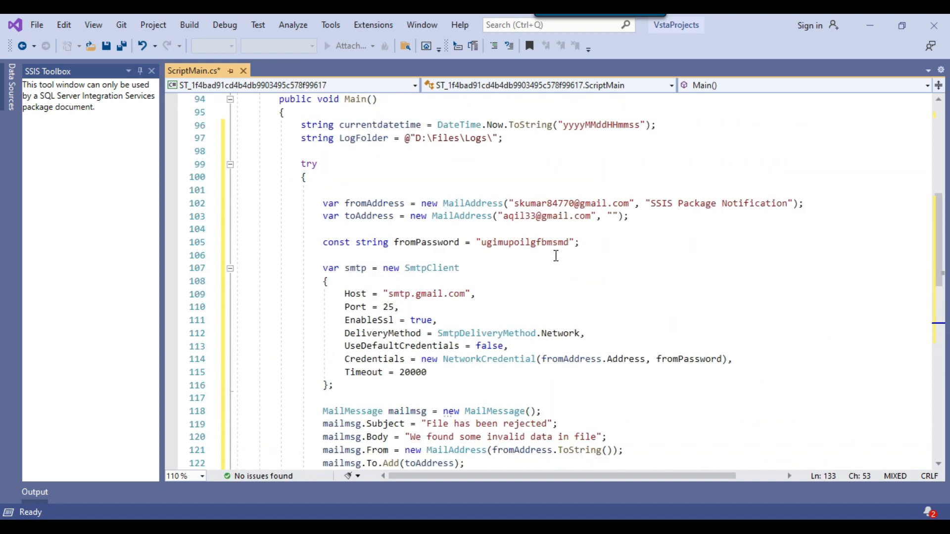
scroll(556, 255, down, 2)
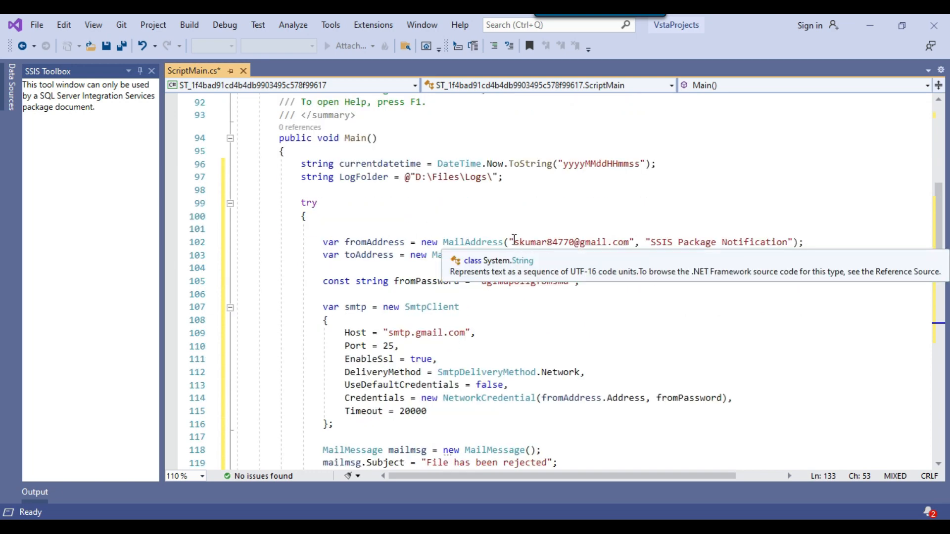
drag(516, 240, 630, 242)
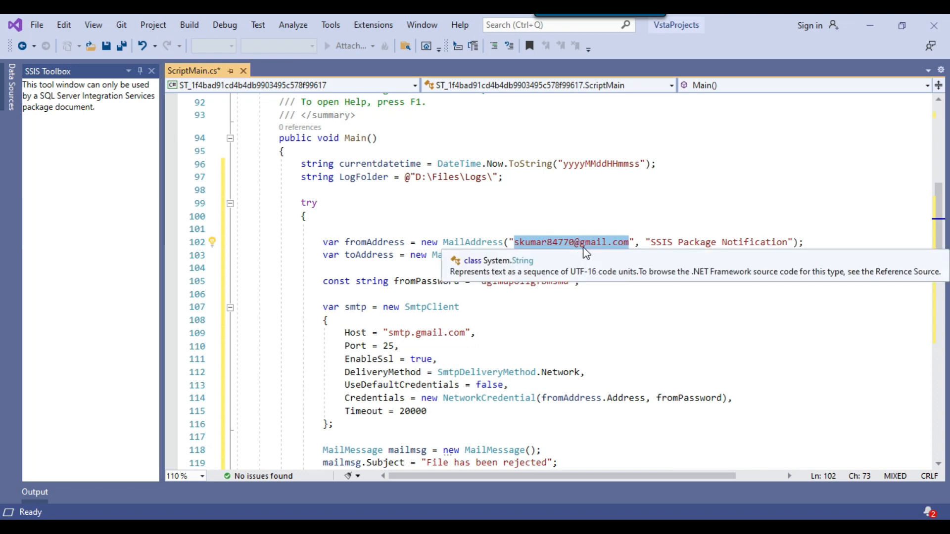
scroll(625, 254, down, 2)
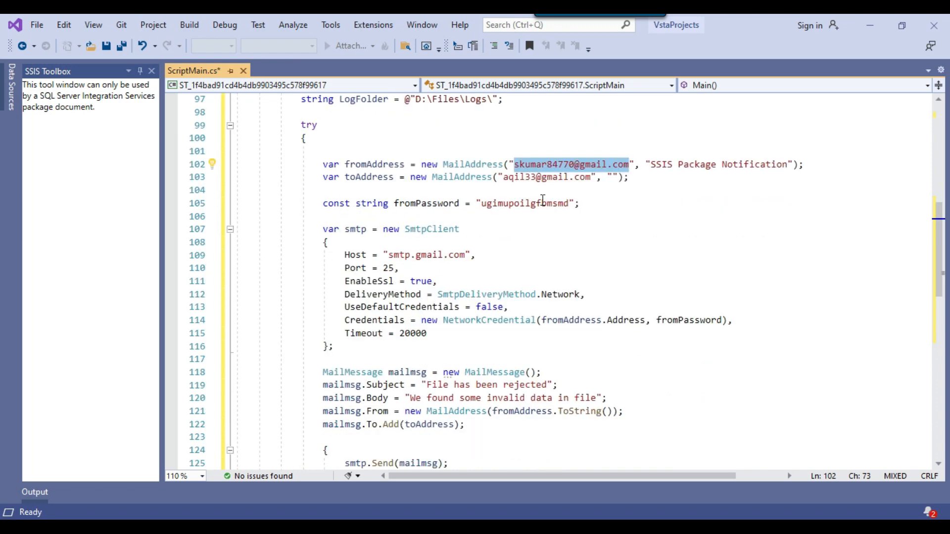
drag(504, 178, 590, 180)
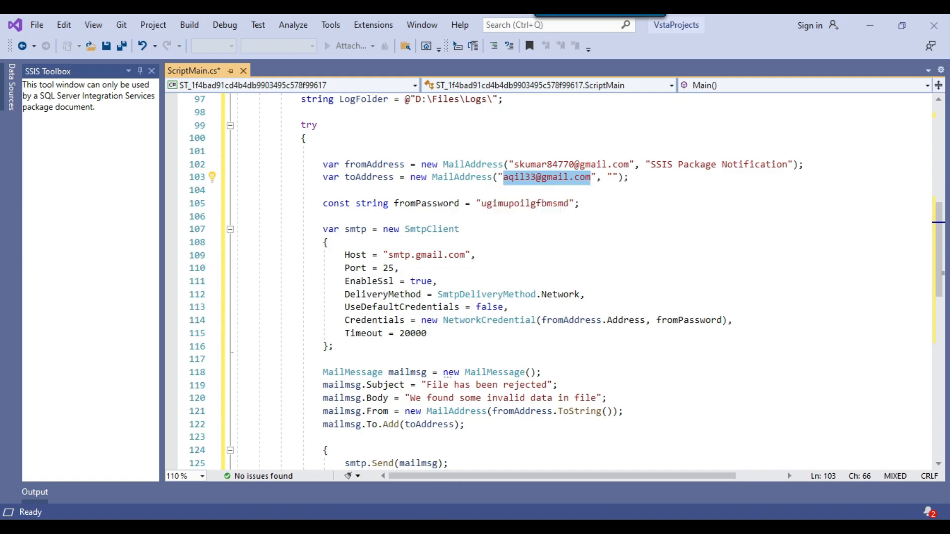
key(alt+Tab)
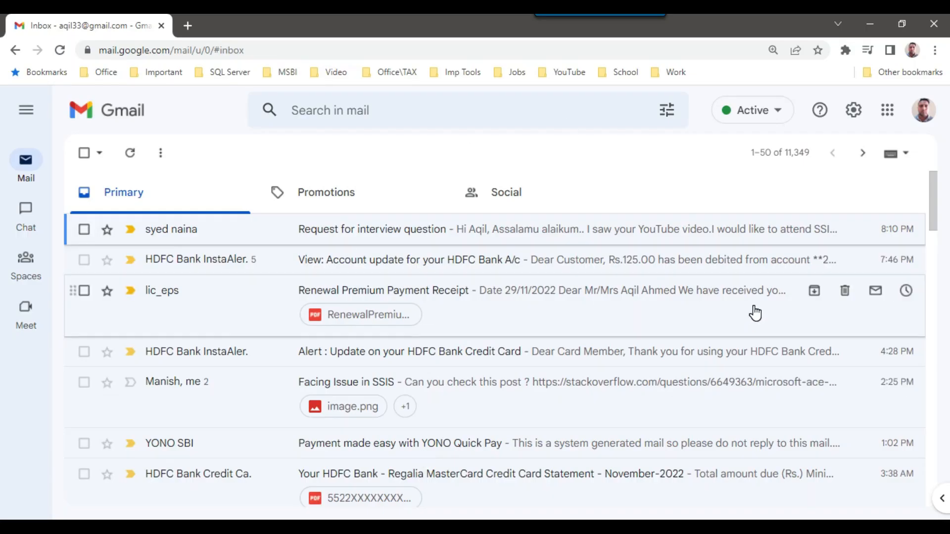
click(871, 22)
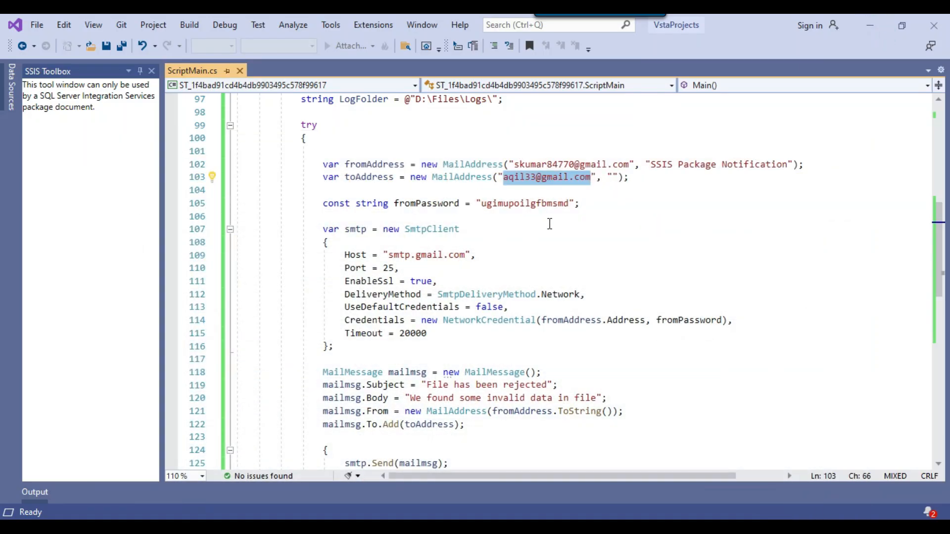
triple_click(550, 224)
click(550, 224)
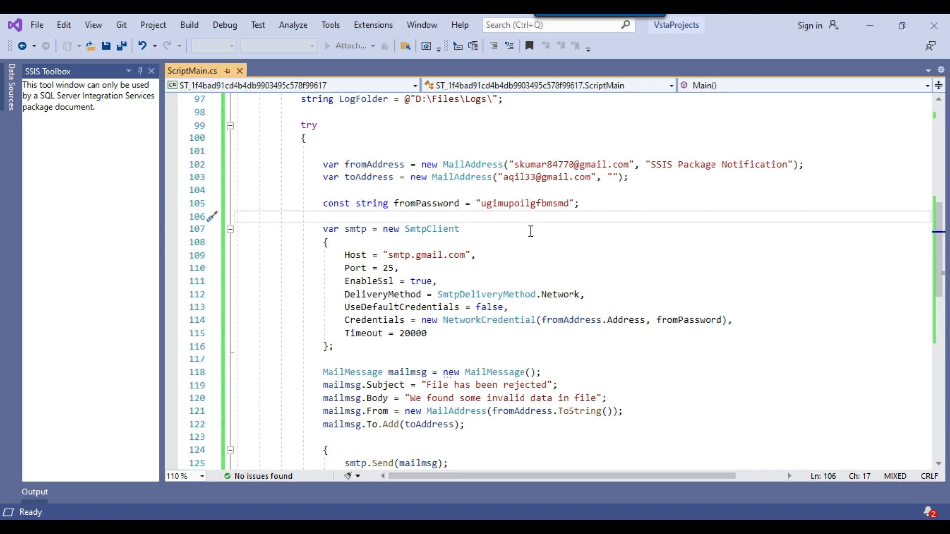
Examine the fromPassword constant, the sender address with its display name, and the SMTP host setting in the script.
scroll(531, 231, up, 2)
scroll(377, 200, down, 3)
scroll(528, 294, up, 3)
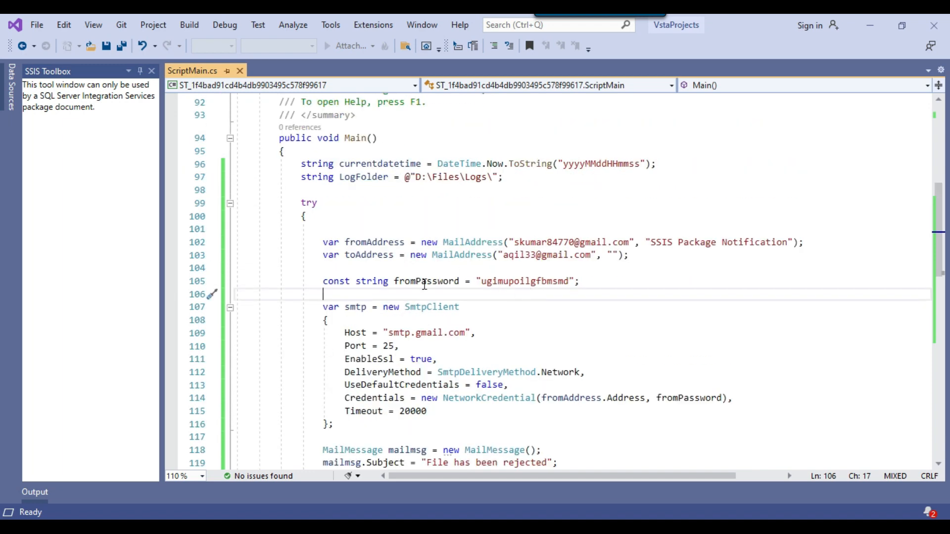
drag(311, 281, 628, 287)
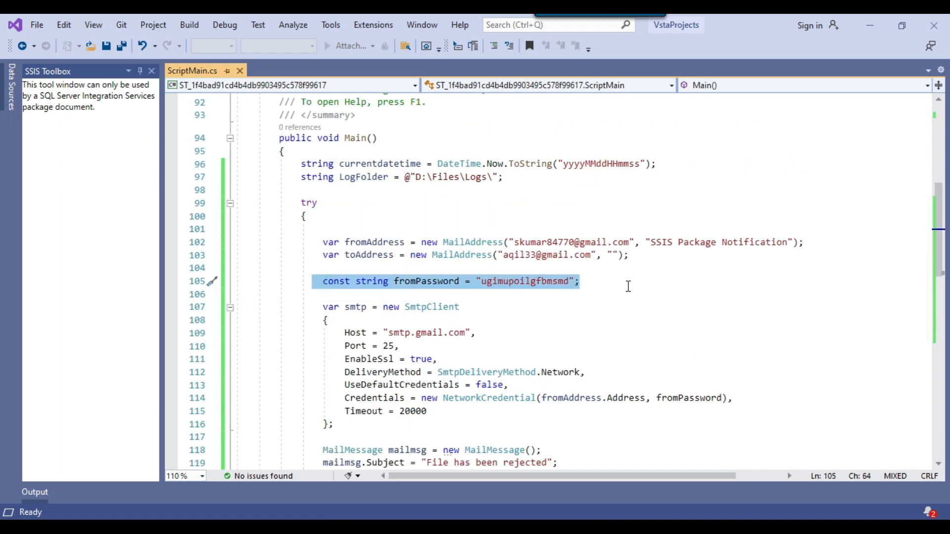
drag(515, 242, 619, 244)
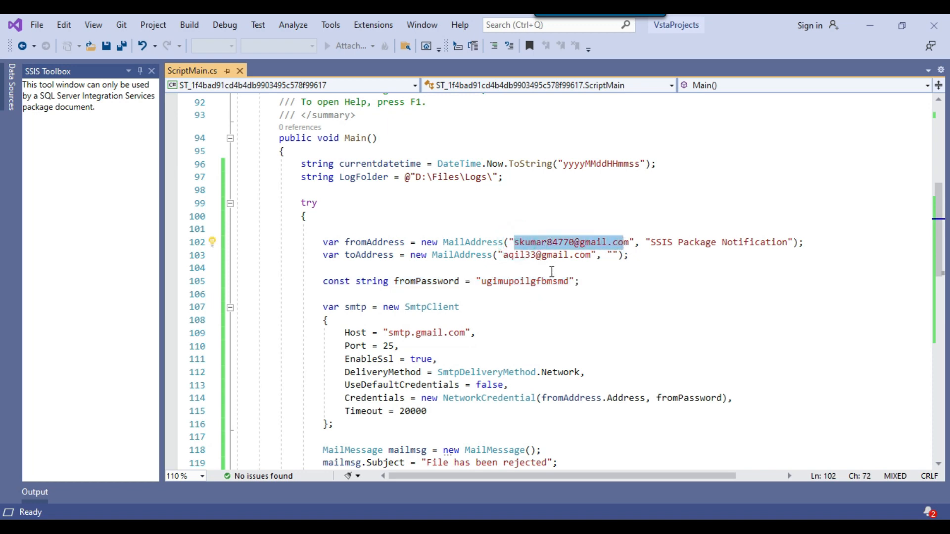
click(515, 242)
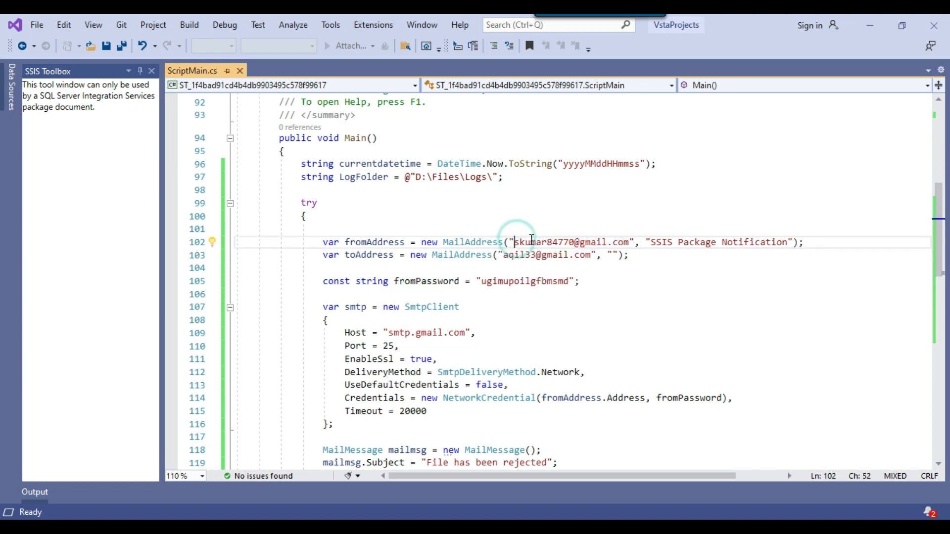
drag(515, 242, 629, 244)
drag(596, 281, 472, 280)
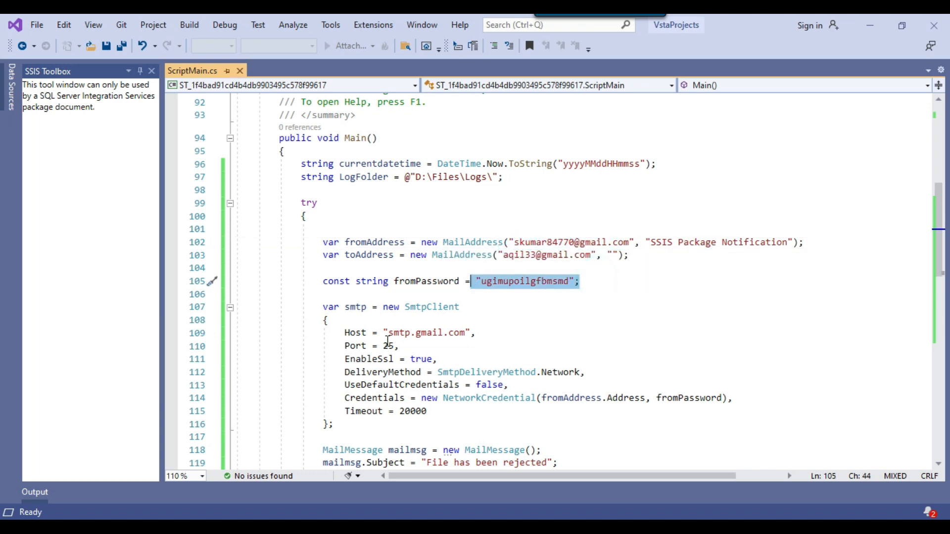
drag(386, 334, 495, 334)
scroll(549, 312, down, 4)
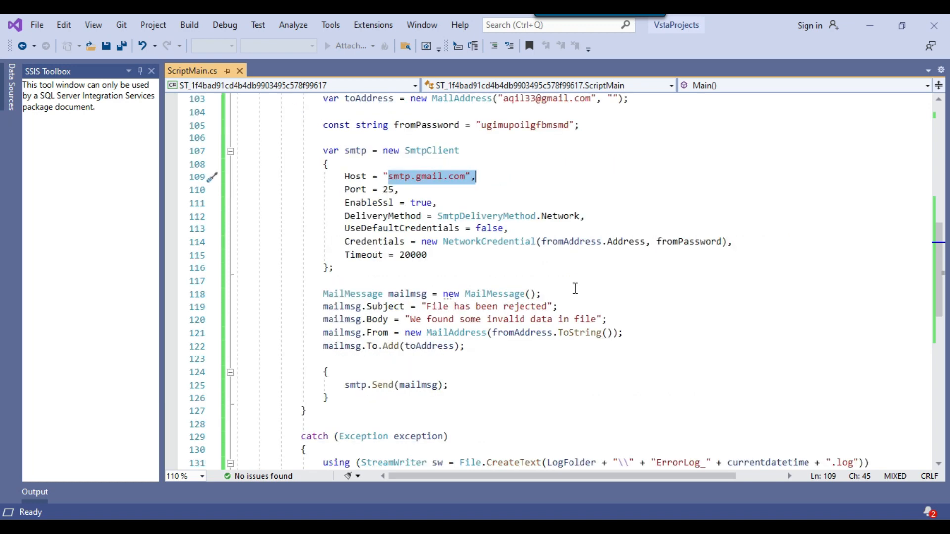
scroll(568, 291, up, 3)
drag(651, 209, 772, 205)
scroll(655, 254, down, 3)
scroll(655, 254, down, 1)
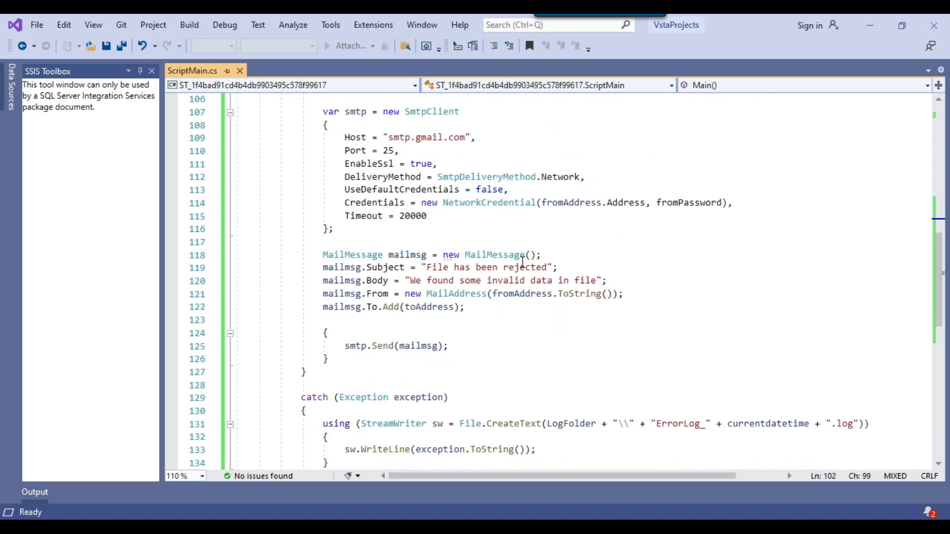
Examine the mail message's Subject and Body lines and the sending and error-logging code of Main().
drag(320, 267, 554, 267)
drag(313, 280, 598, 280)
click(452, 280)
click(611, 280)
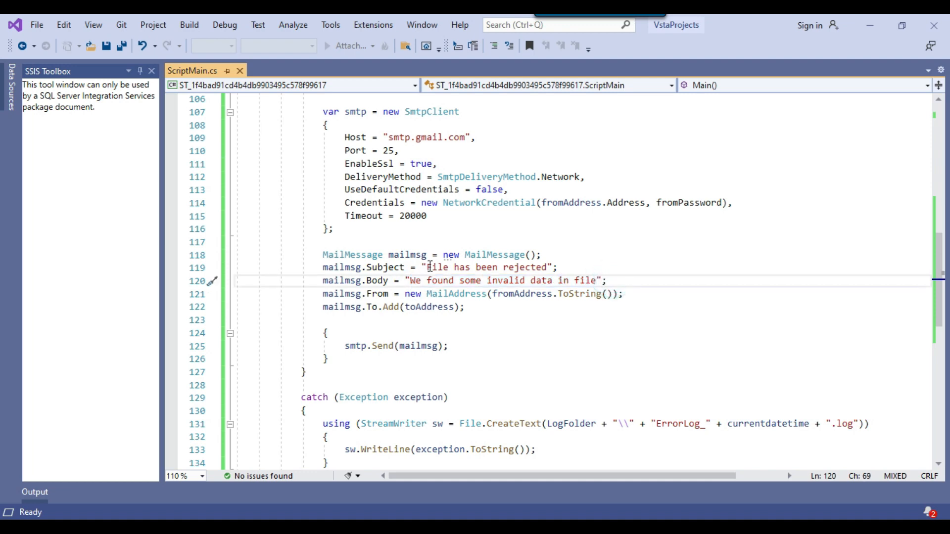
drag(428, 268, 549, 269)
click(618, 280)
drag(294, 268, 600, 279)
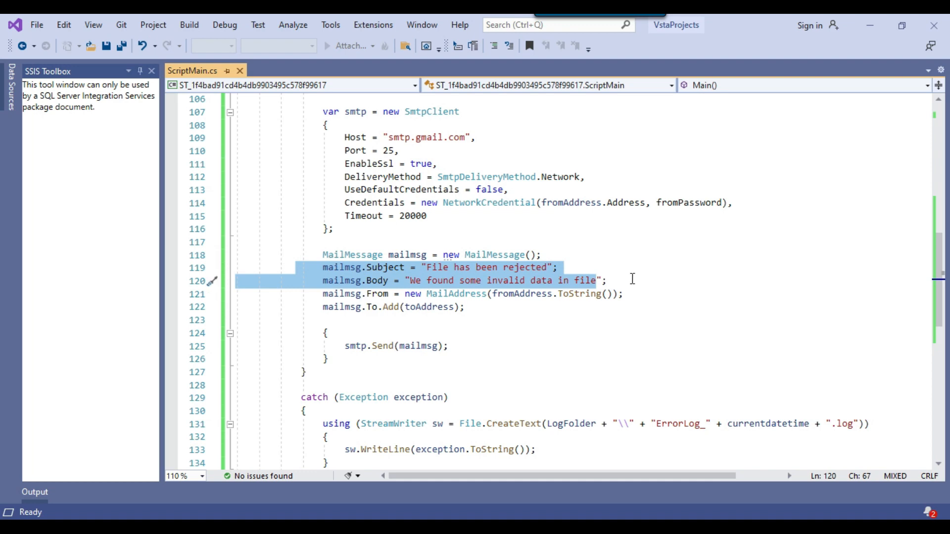
click(654, 269)
scroll(601, 270, down, 2)
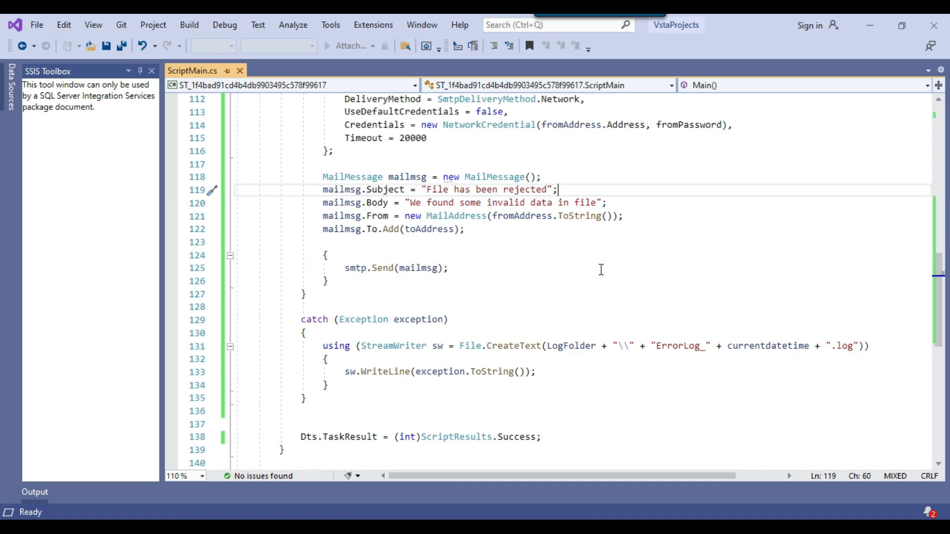
scroll(601, 269, up, 12)
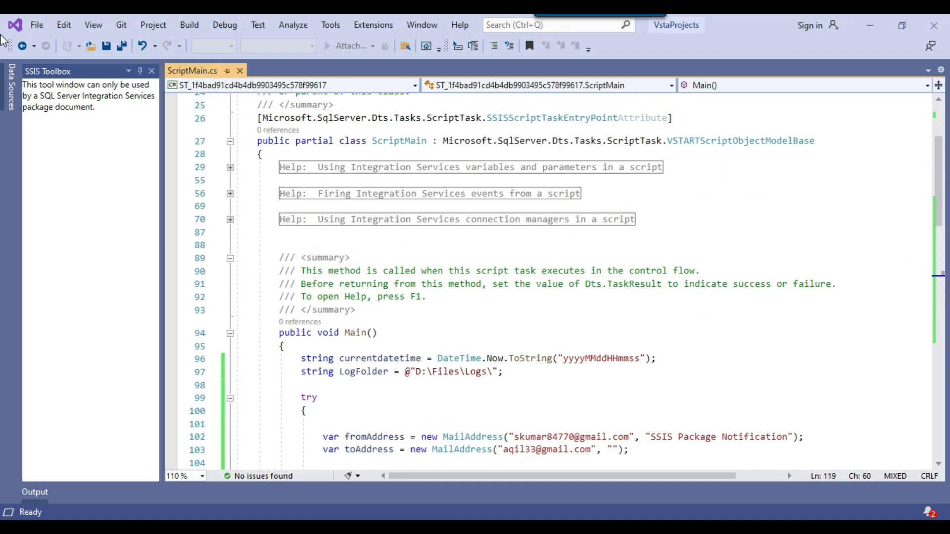
Close the script project and confirm the reject email Script Task's settings.
click(38, 27)
click(89, 262)
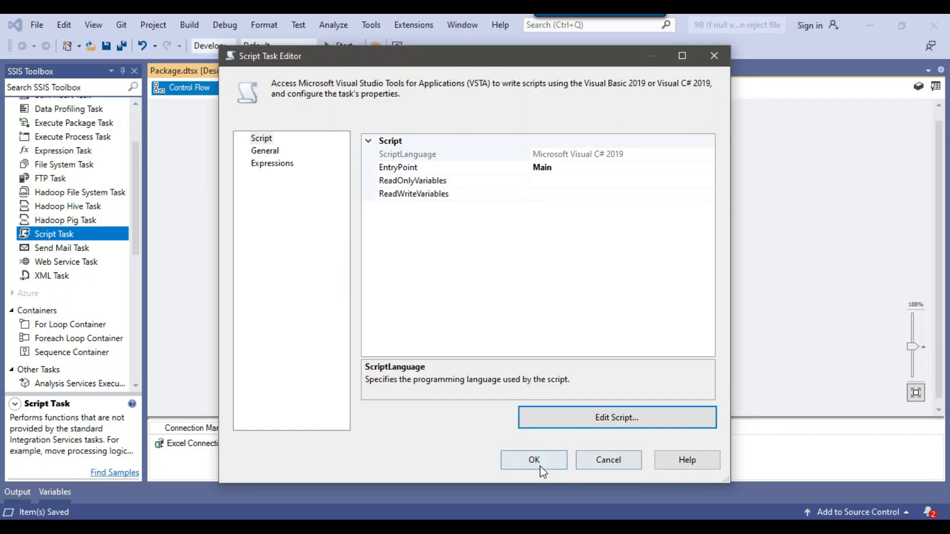
click(537, 461)
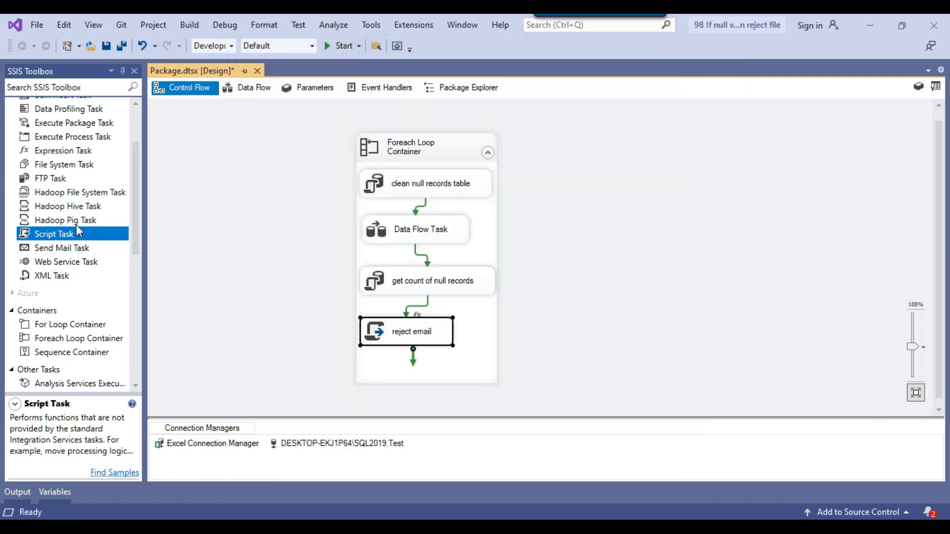
Add a File System Task inside the Foreach Loop Container below reject email and connect reject email to it.
drag(60, 165, 388, 386)
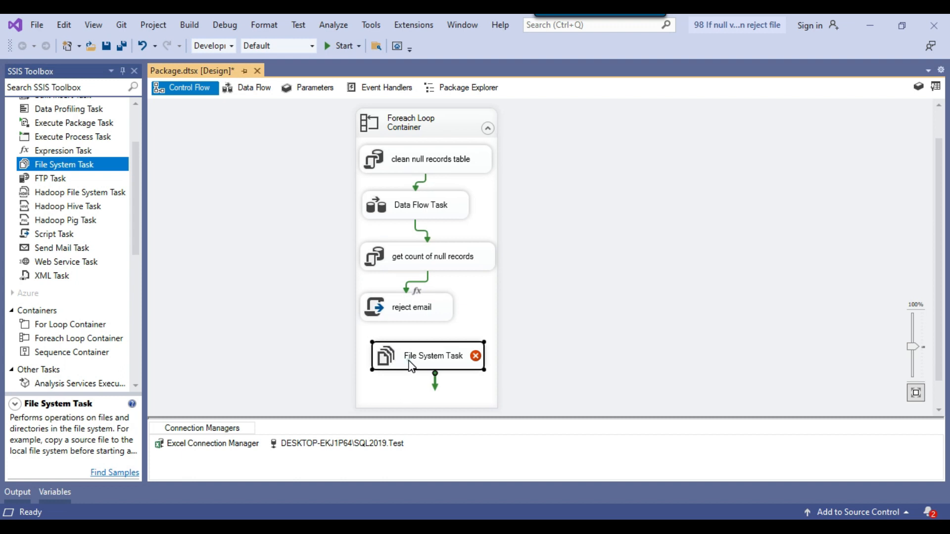
click(402, 307)
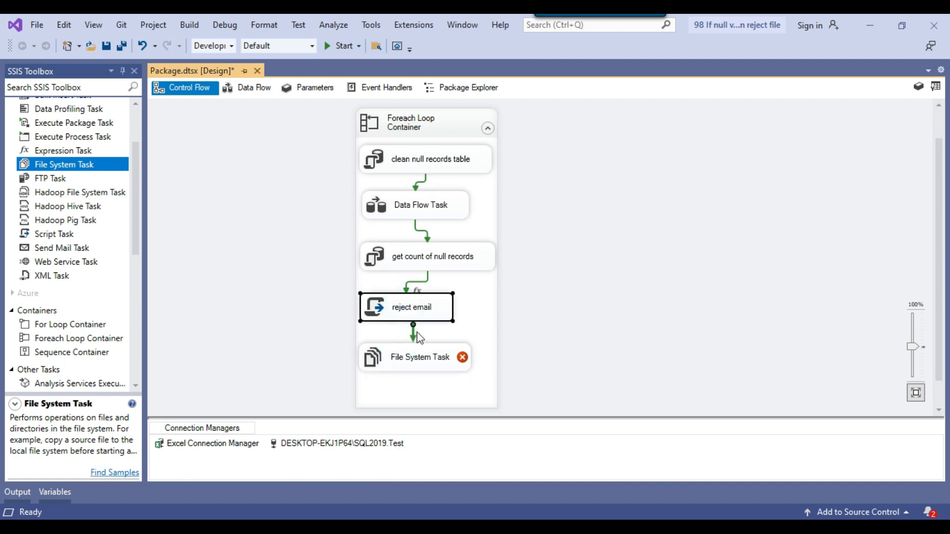
drag(418, 331, 420, 353)
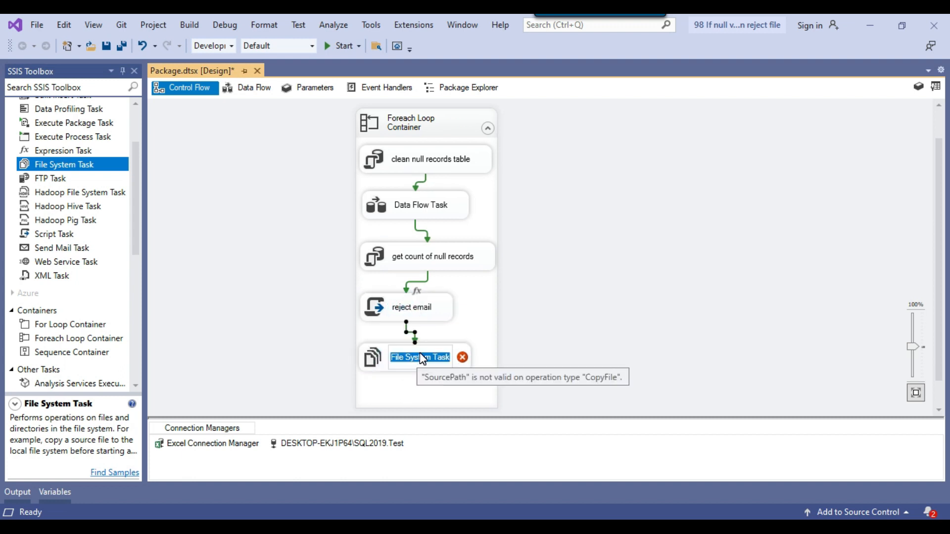
Copy the path of the D:\Files\Rejected folder in File Explorer and return to the package in Visual Studio.
click(406, 528)
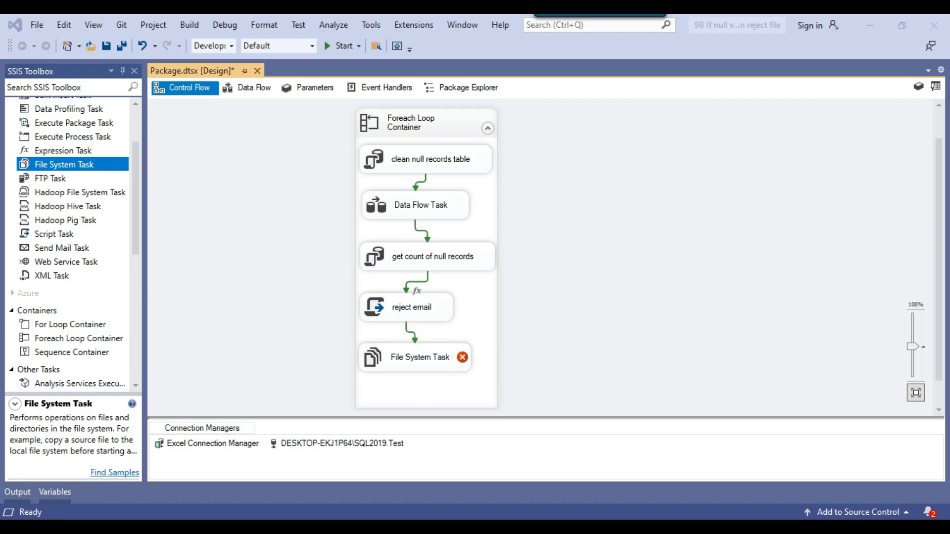
click(157, 212)
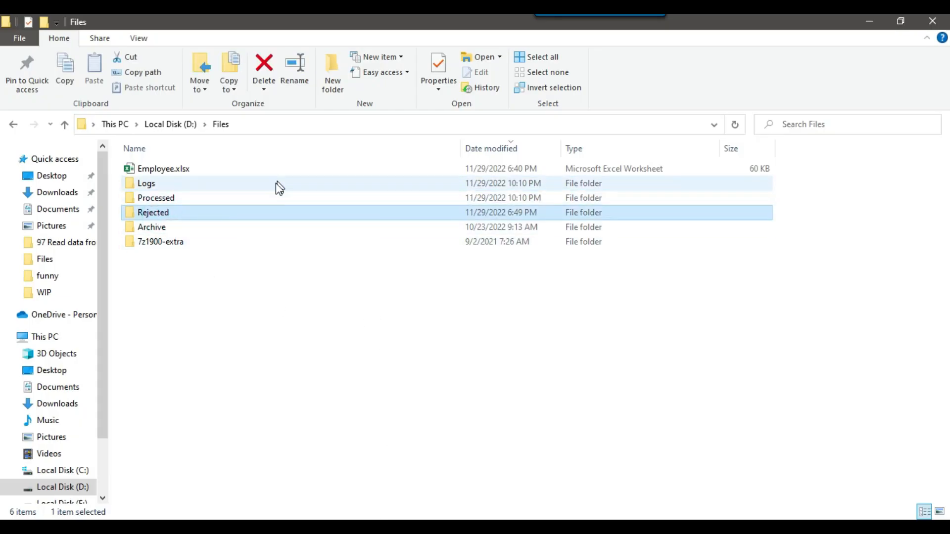
double_click(238, 217)
click(391, 127)
click(248, 123)
triple_click(198, 125)
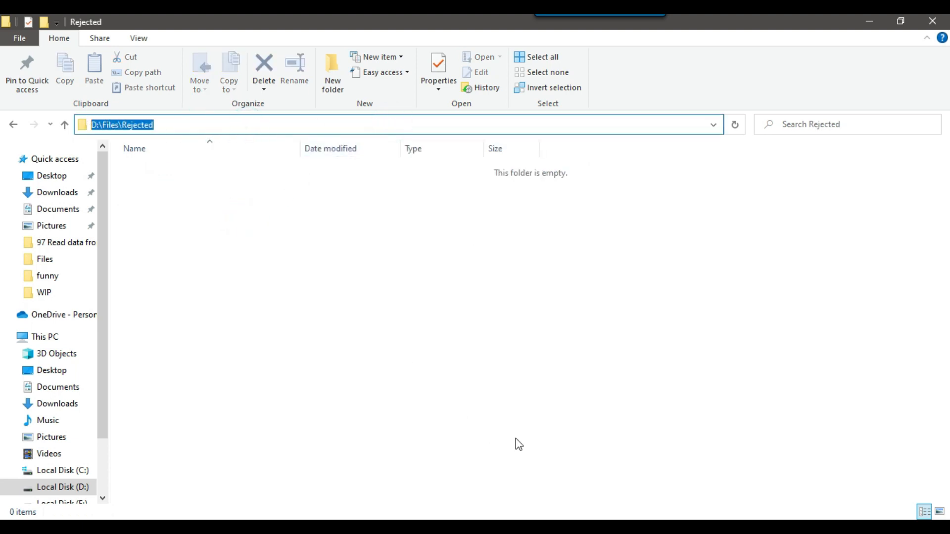
click(625, 528)
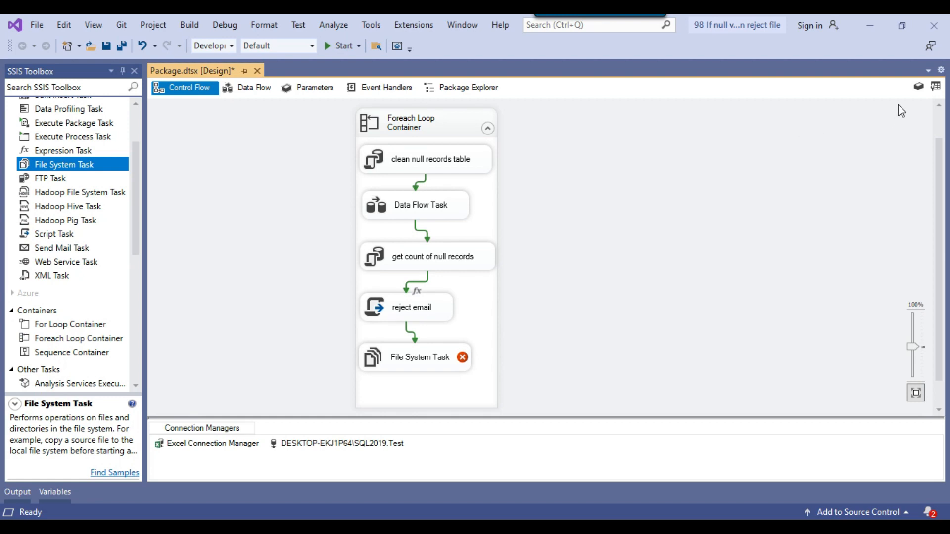
Add a package variable named RejectedFolder.
click(918, 86)
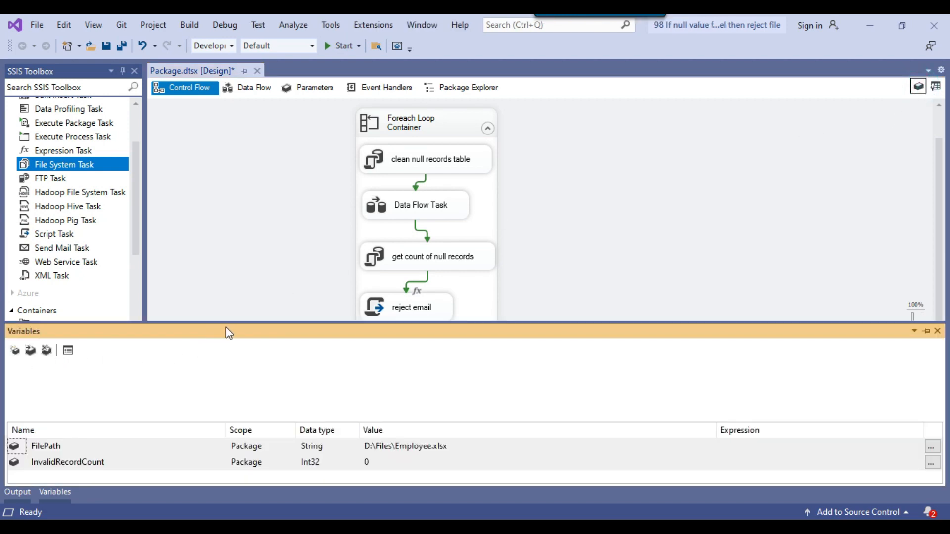
drag(228, 323, 225, 311)
click(16, 337)
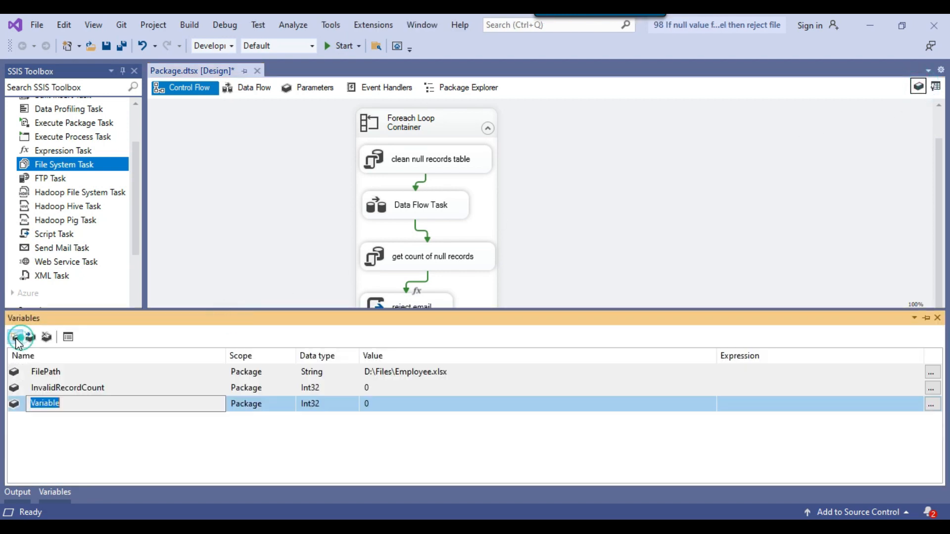
text(Rej)
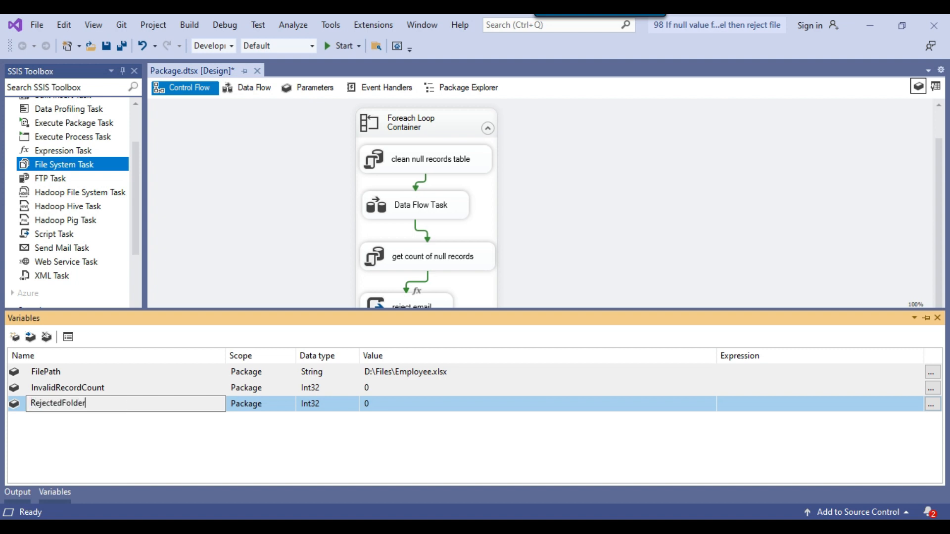
text(ectedFolder)
key(Return)
Set the RejectedFolder variable to data type String with the value D:\Files\Rejected and save the package.
click(338, 405)
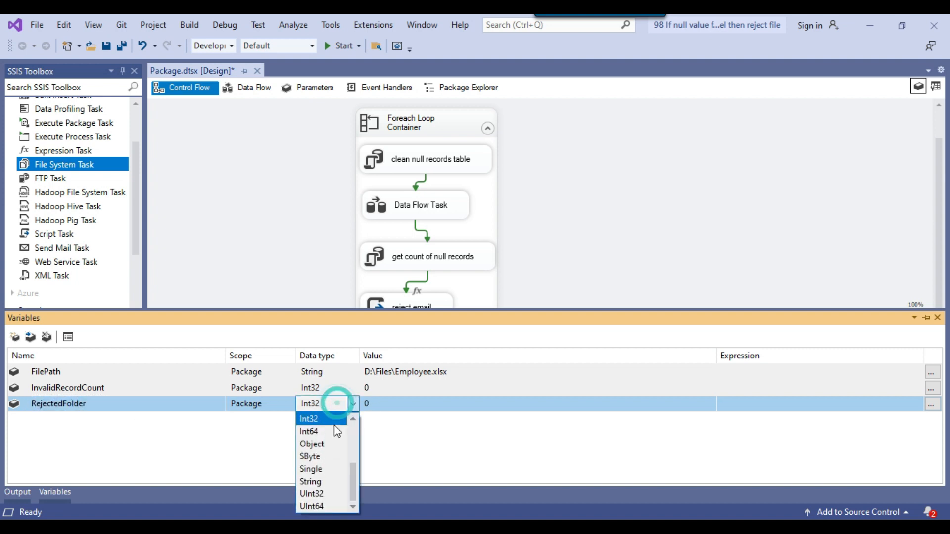
click(316, 482)
click(413, 411)
click(413, 410)
text(D:\Files\Rejected)
click(445, 434)
key(ctrl+s)
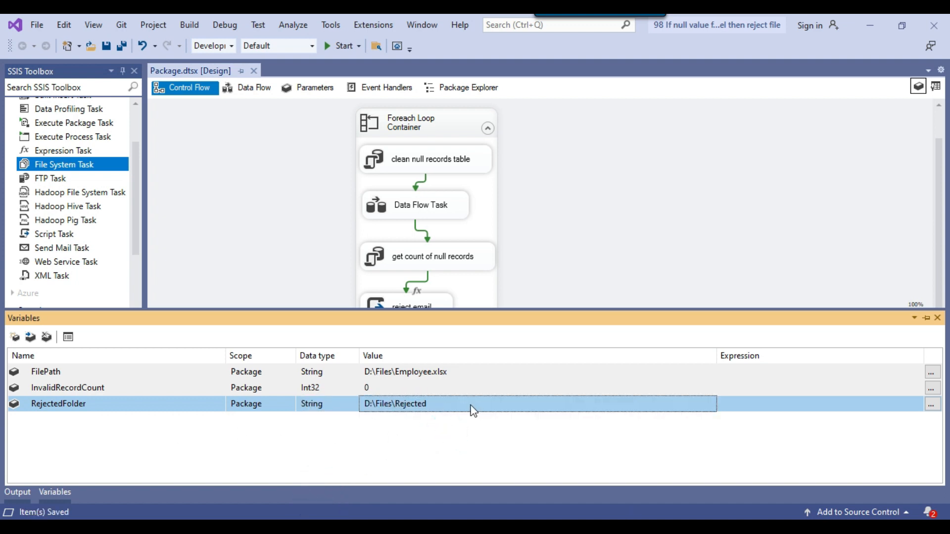
Add a package variable named ProcessedFolder with data type String.
click(15, 337)
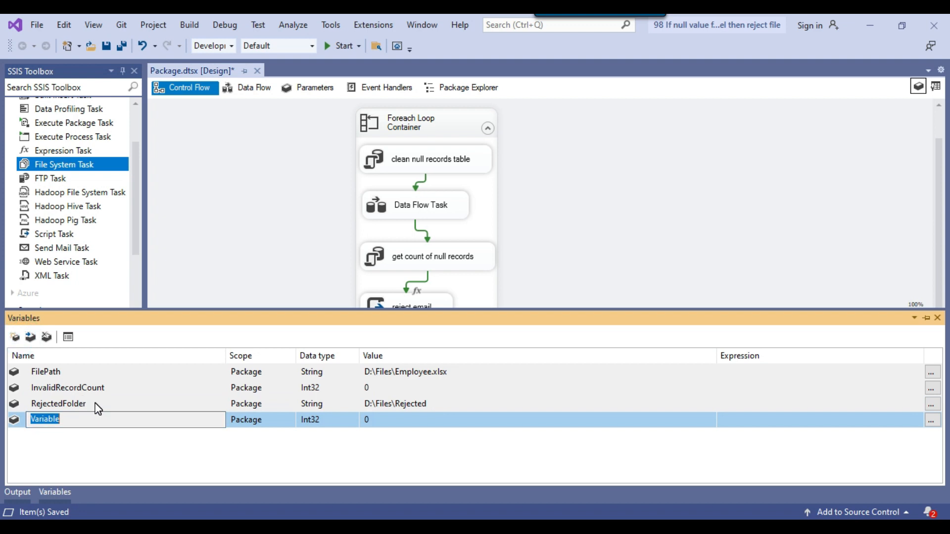
text(ProcessedFolder)
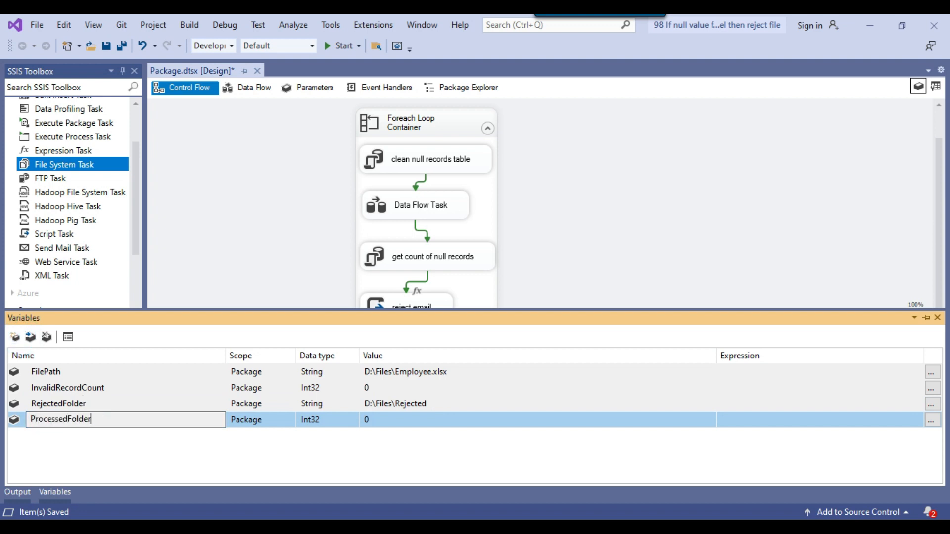
key(Return)
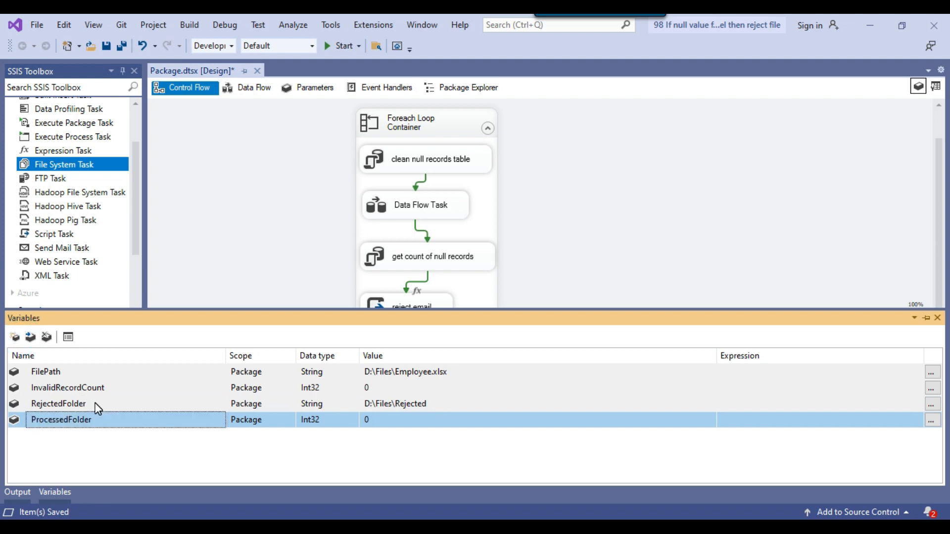
click(324, 421)
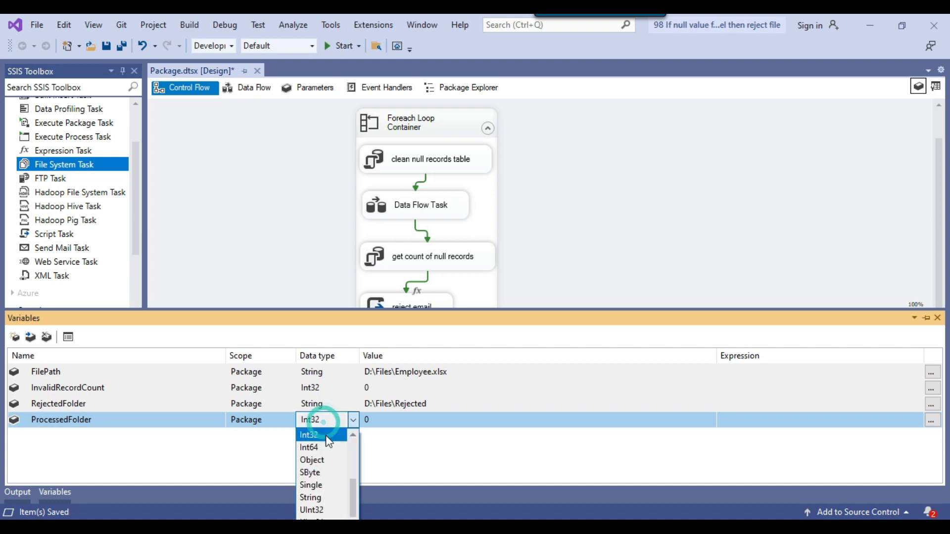
click(316, 497)
Copy the path of the D:\Files\Processed folder in File Explorer and switch back to Visual Studio.
key(alt+Tab)
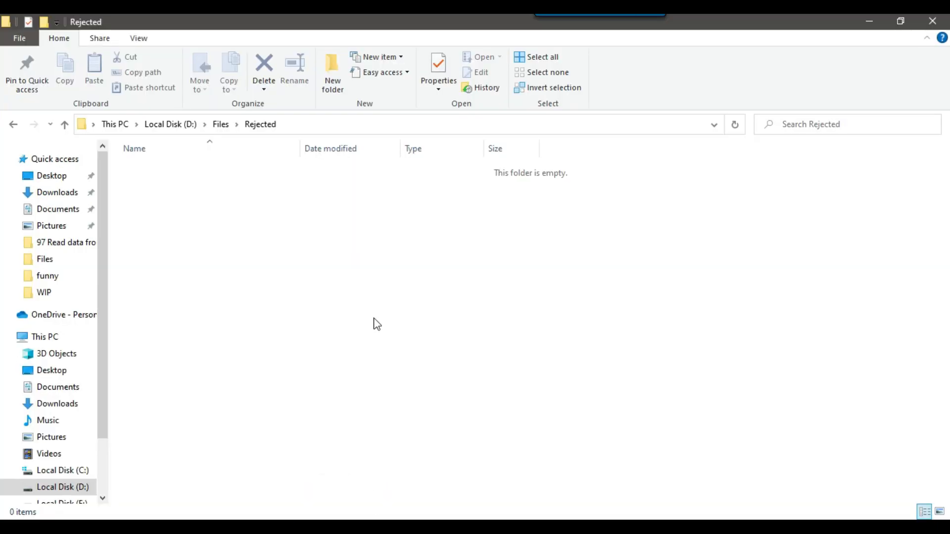
click(221, 124)
double_click(178, 200)
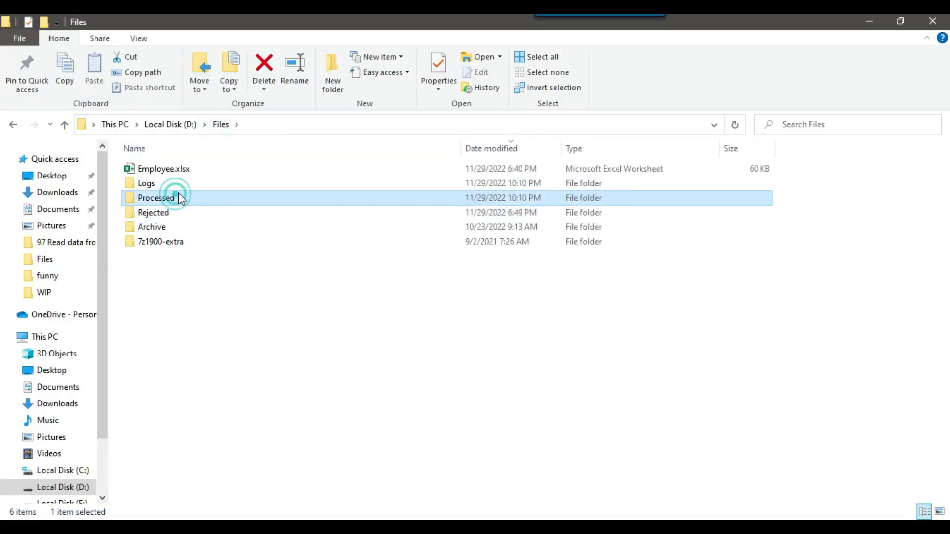
click(318, 125)
click(320, 127)
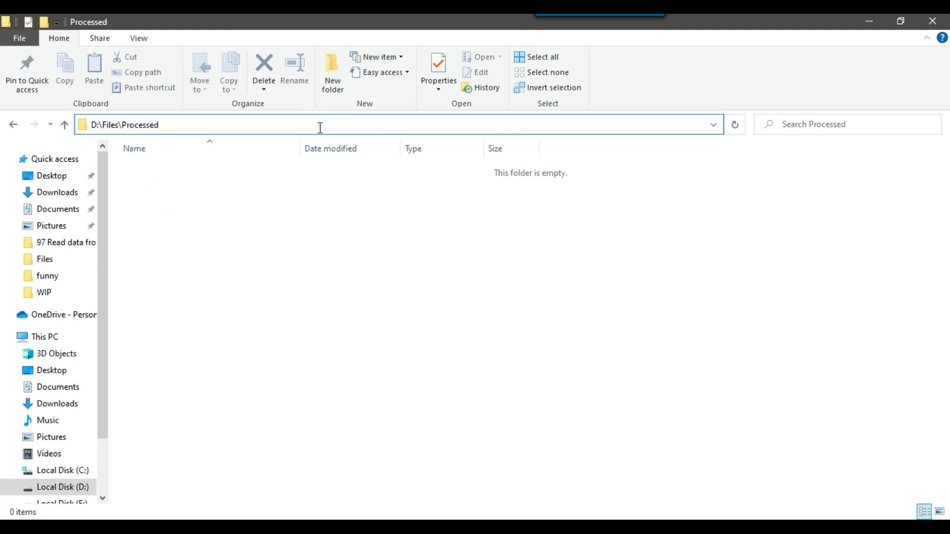
key(ctrl+a)
key(ctrl+c)
key(alt+Tab)
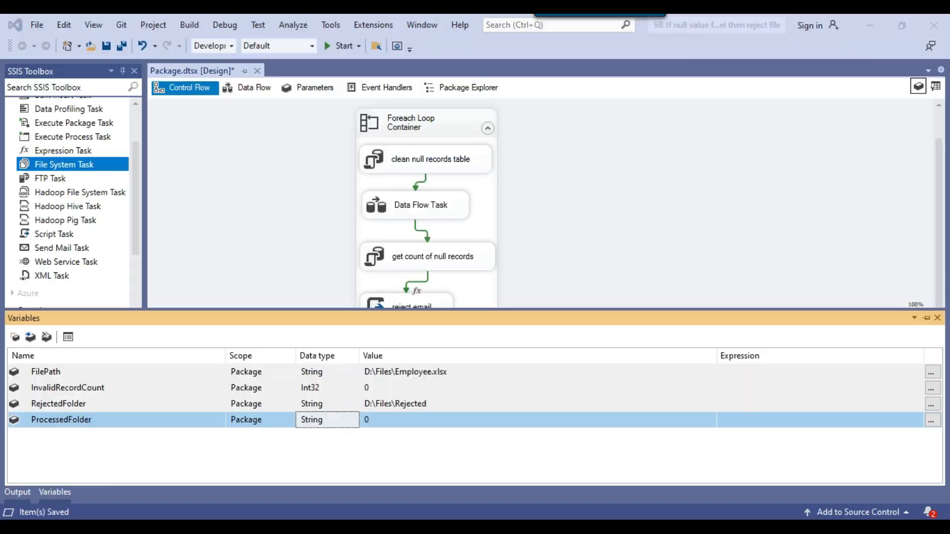
Set the ProcessedFolder variable's value to D:\Files\Processed, save the package and close the variables list.
click(449, 418)
key(ctrl+v)
key(Return)
key(ctrl+s)
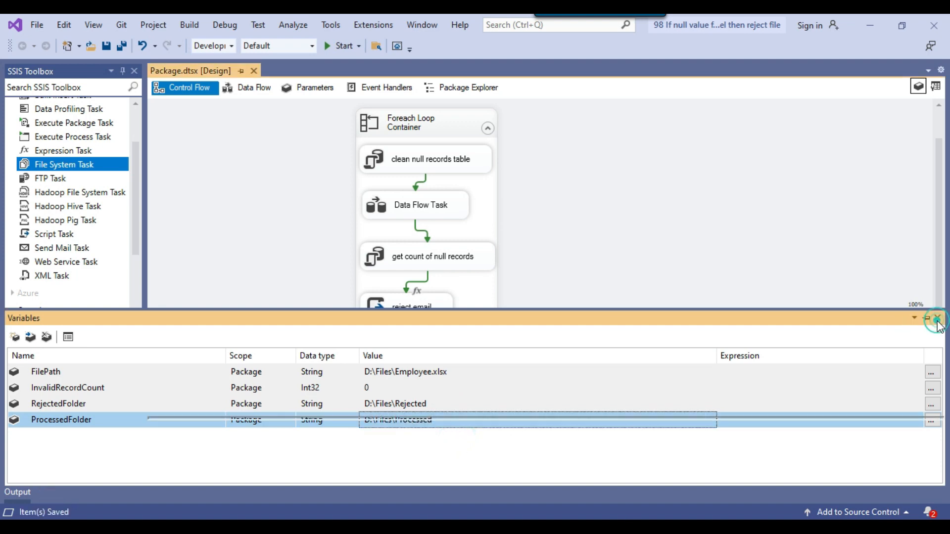
click(937, 318)
Open the File System Task for editing and set its operation to Move file.
click(436, 369)
right_click(436, 369)
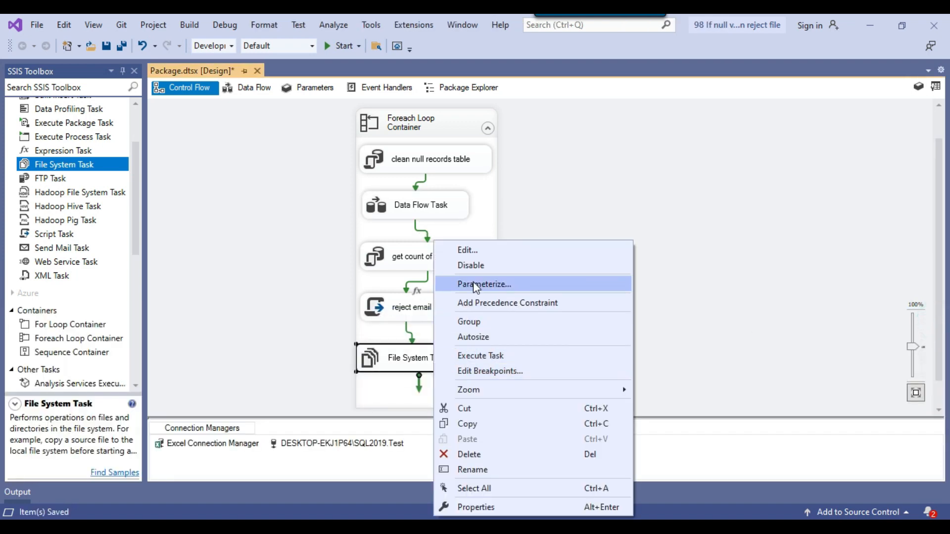
click(471, 249)
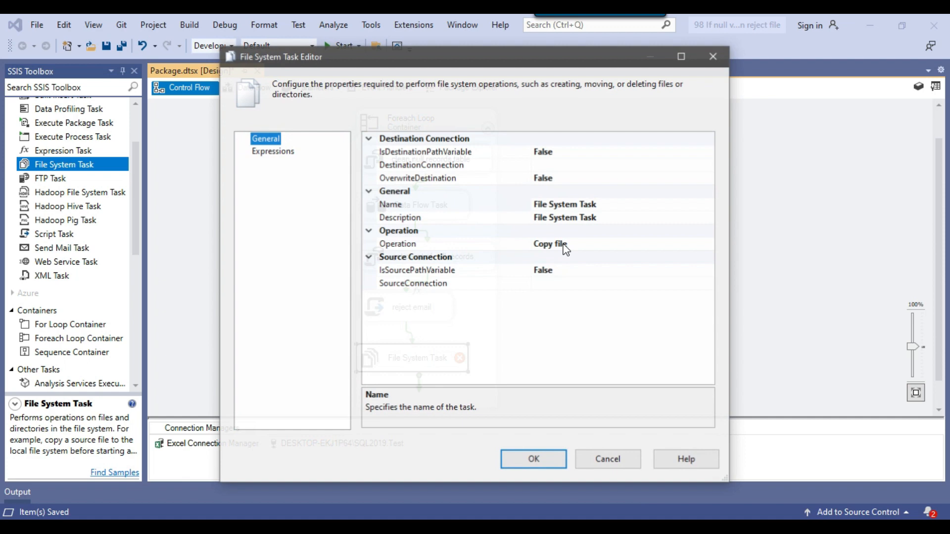
click(474, 244)
click(710, 244)
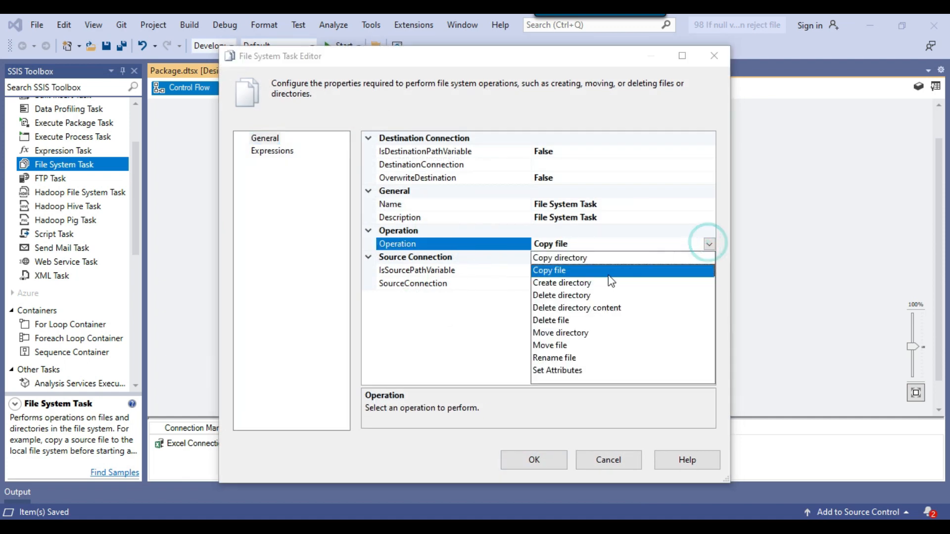
click(561, 345)
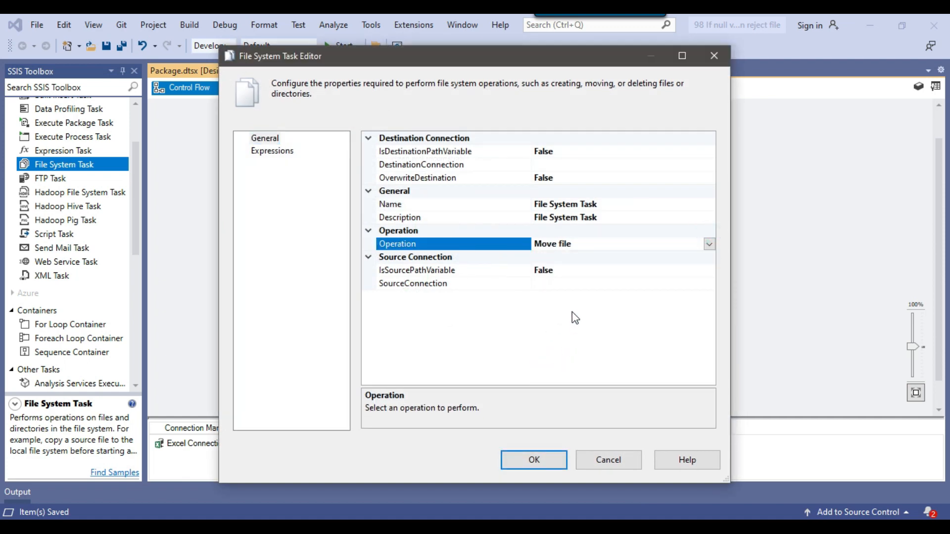
Set IsSourcePathVariable to True and choose User::FilePath as the task's source variable.
click(430, 271)
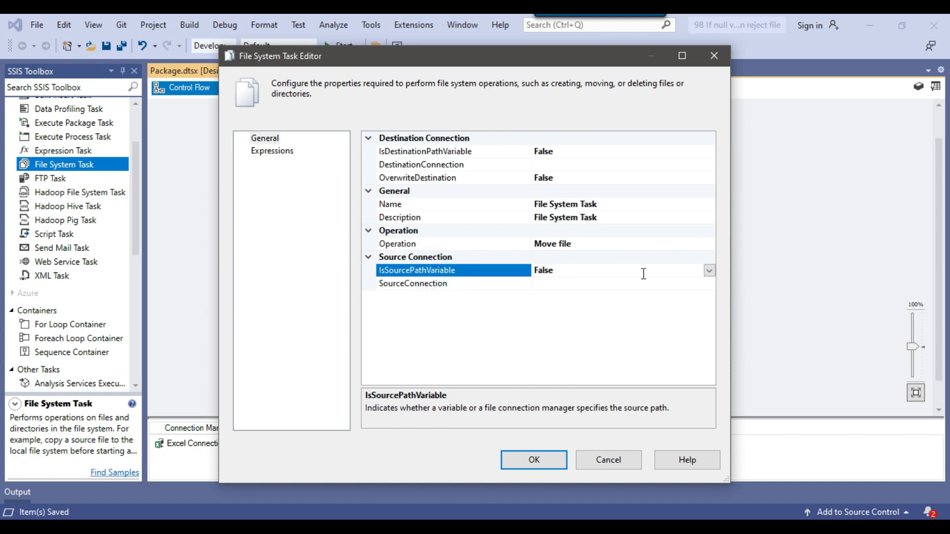
click(710, 270)
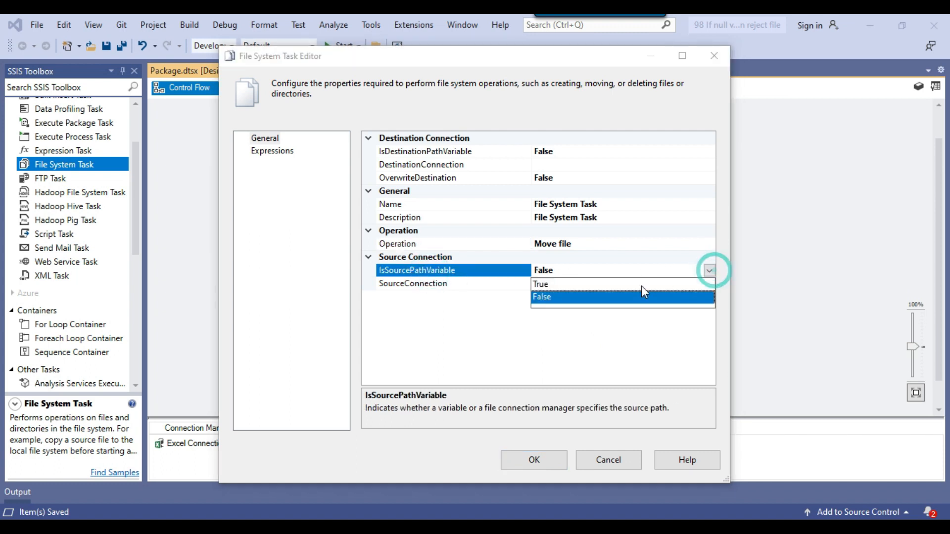
click(605, 286)
click(606, 287)
click(709, 283)
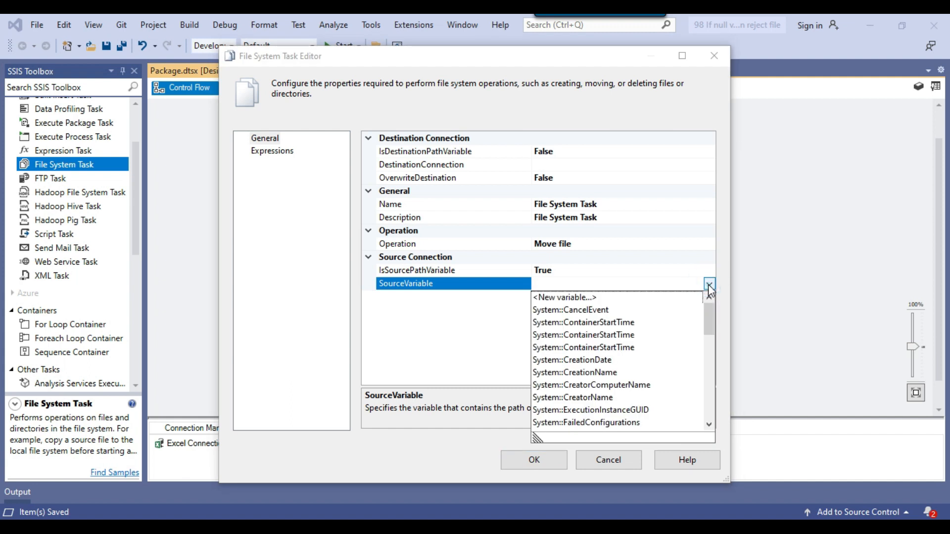
scroll(656, 318, down, 10)
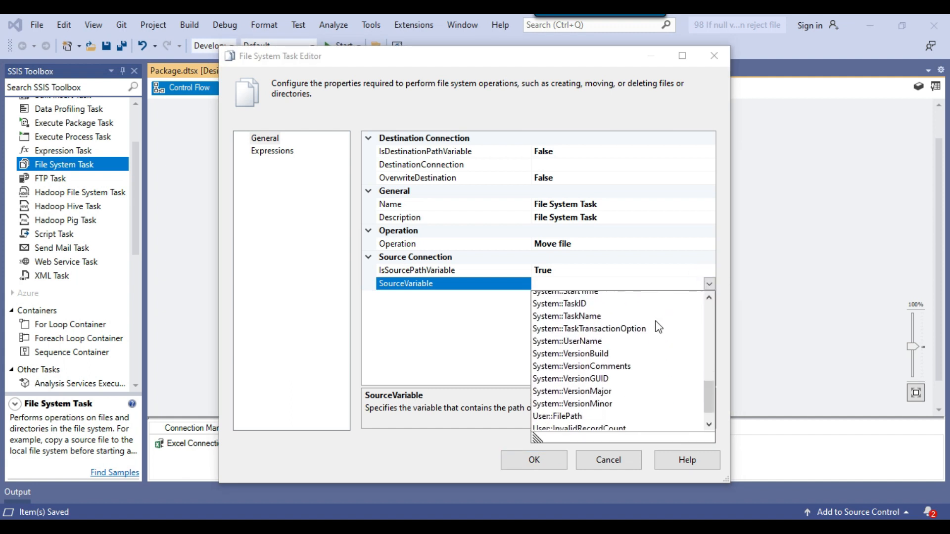
click(569, 386)
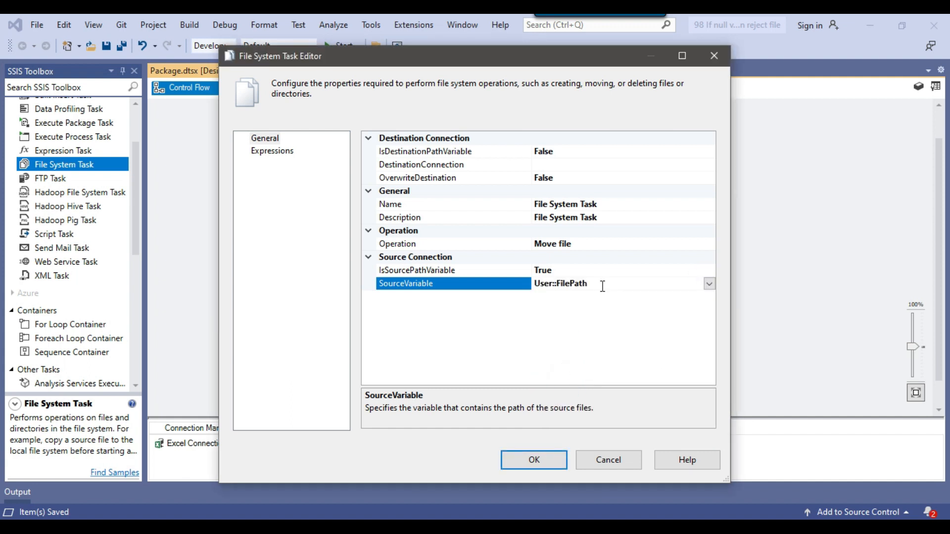
Set IsDestinationPathVariable to True and choose User::RejectedFolder as the File System Task's destination variable.
click(427, 155)
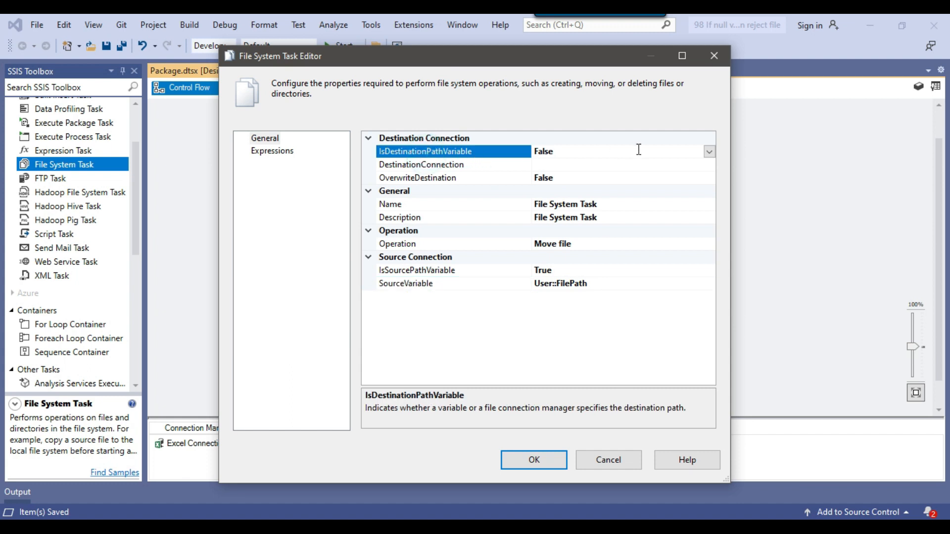
click(709, 151)
click(634, 162)
click(584, 177)
click(599, 163)
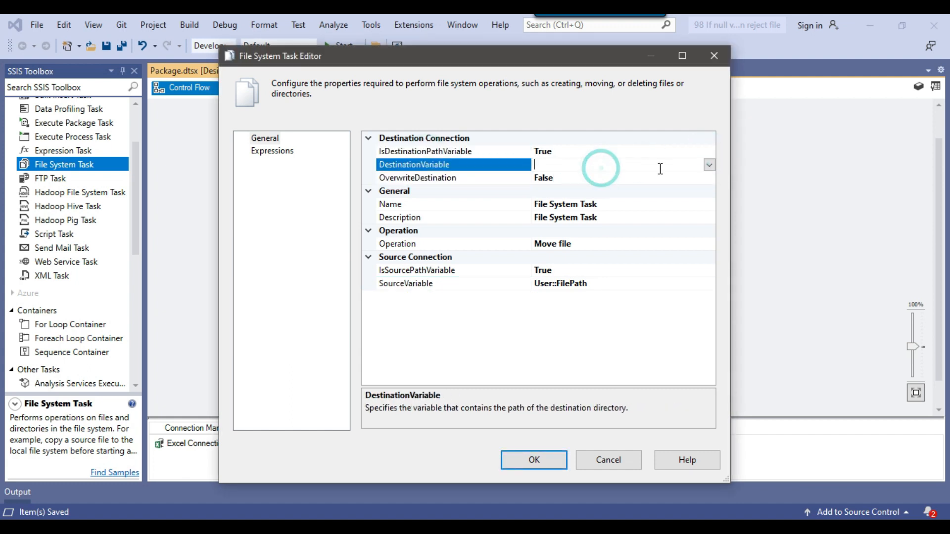
click(709, 164)
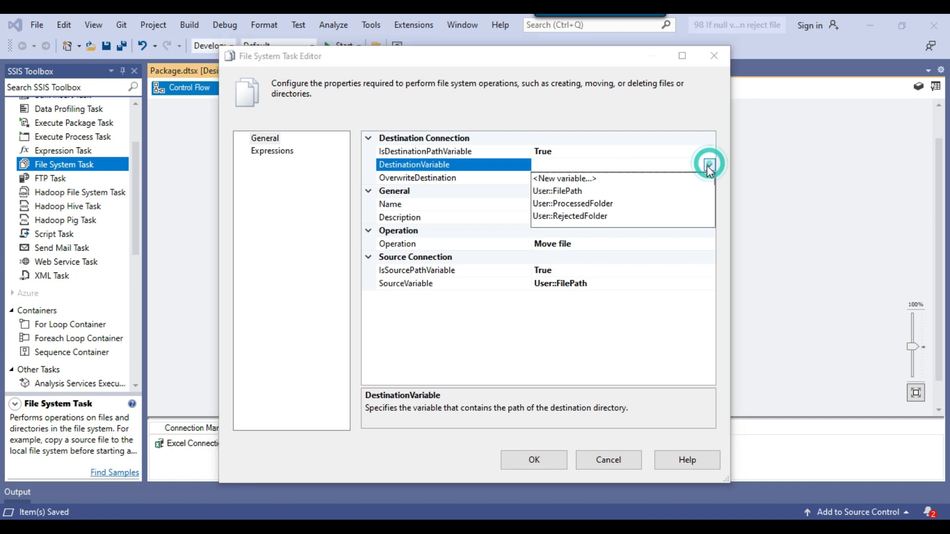
click(579, 216)
Set OverwriteDestination to True and apply the File System Task settings.
drag(503, 58, 636, 63)
double_click(723, 187)
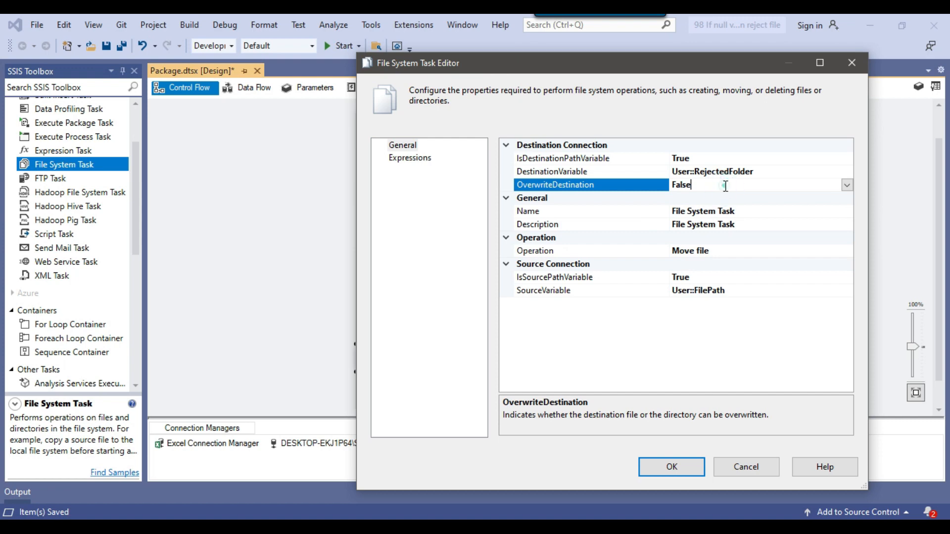
click(673, 467)
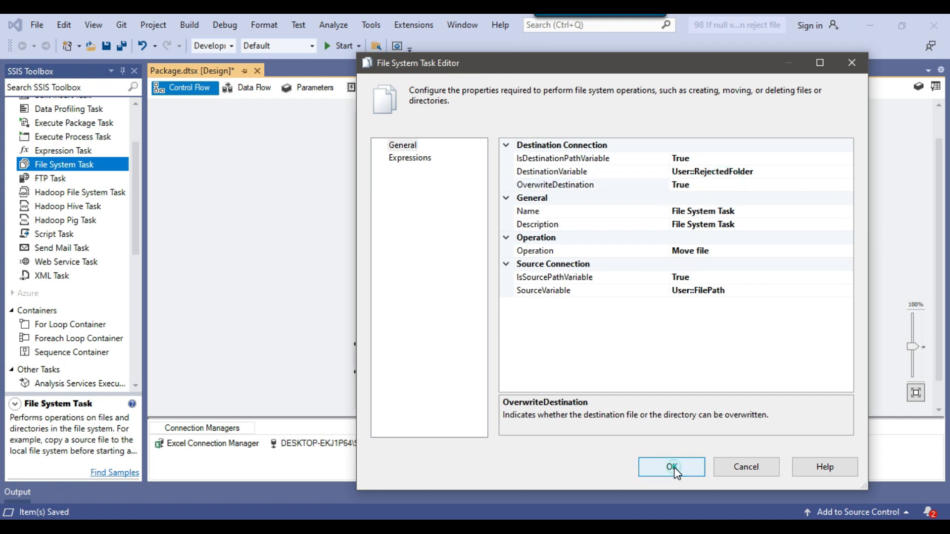
Widen the Foreach Loop Container to make room beside the existing tasks.
click(494, 301)
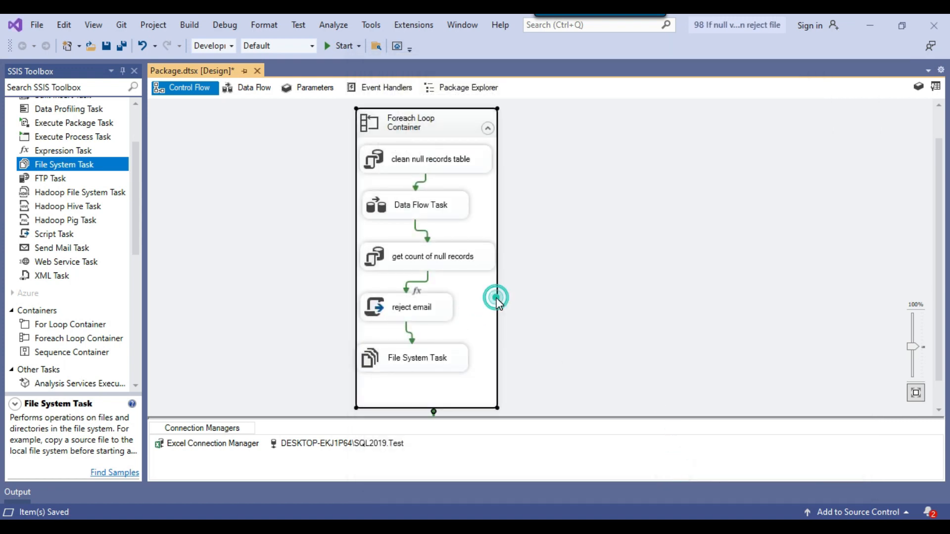
click(403, 309)
click(451, 123)
drag(497, 279, 587, 282)
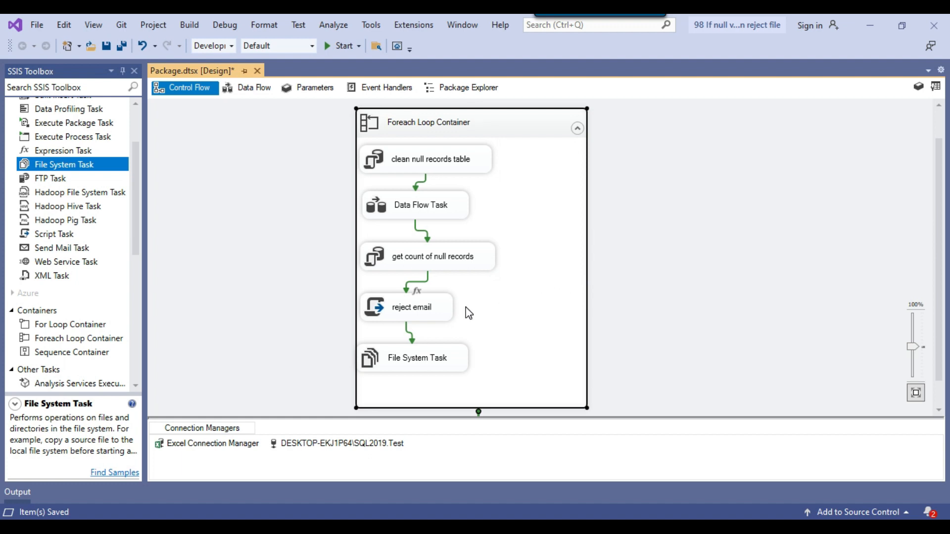
Duplicate the File System Task and place the copy in the empty area beside the Foreach Loop Container.
click(445, 312)
click(473, 265)
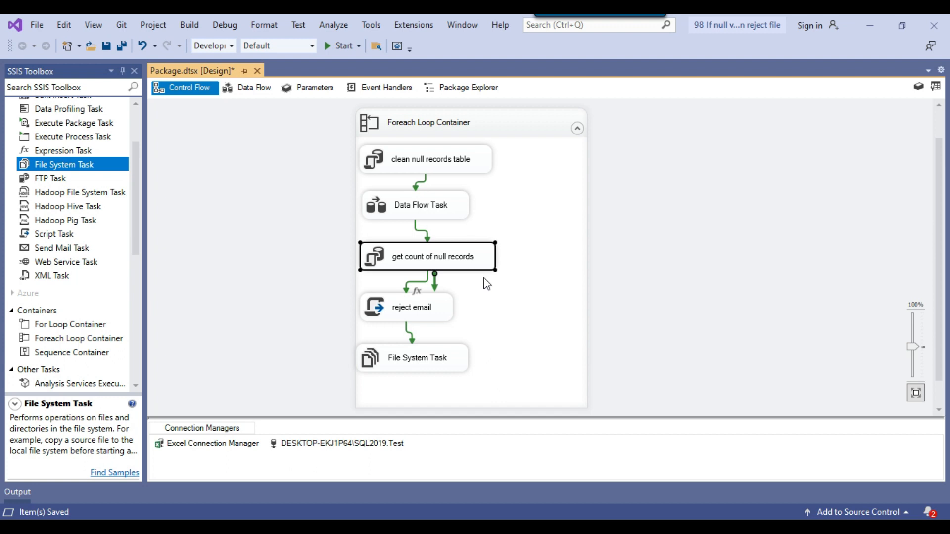
click(445, 349)
right_click(444, 353)
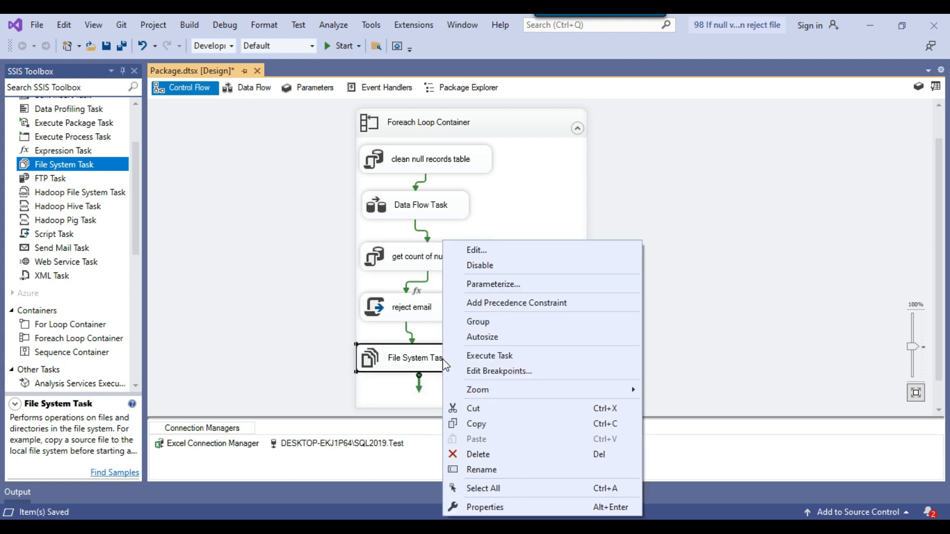
click(518, 424)
key(ctrl+v)
drag(513, 390, 735, 295)
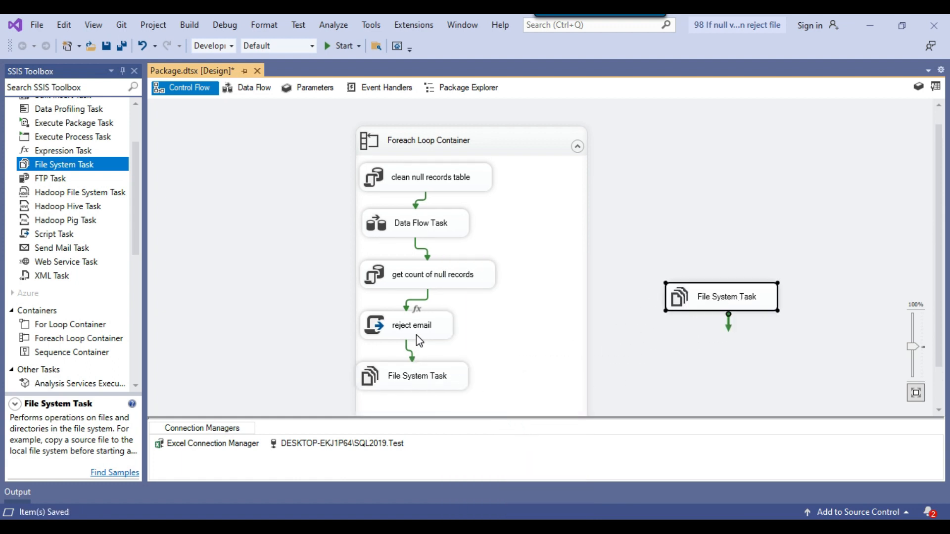
Switch to Notepad++, review the subject and body lines of the rejection email code, and return to Visual Studio.
key(alt+Tab)
click(266, 365)
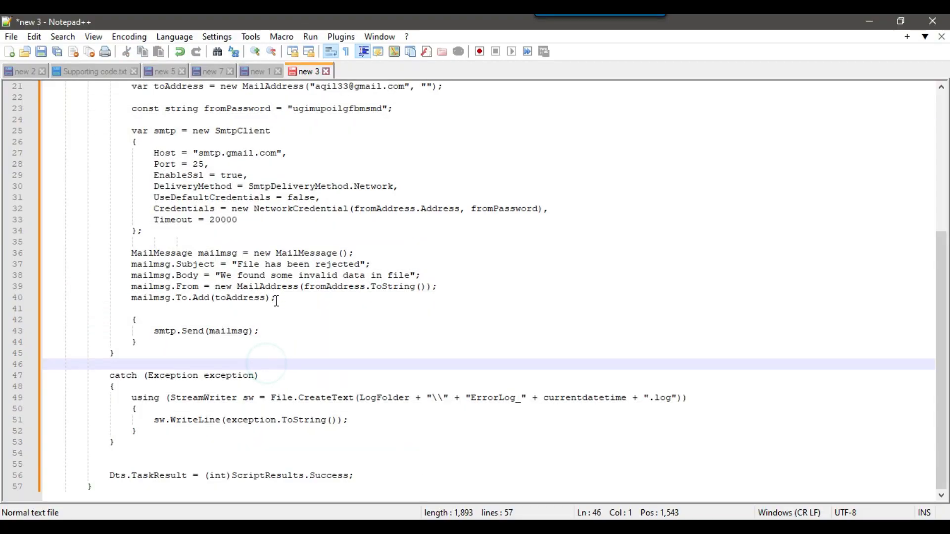
drag(238, 264, 364, 264)
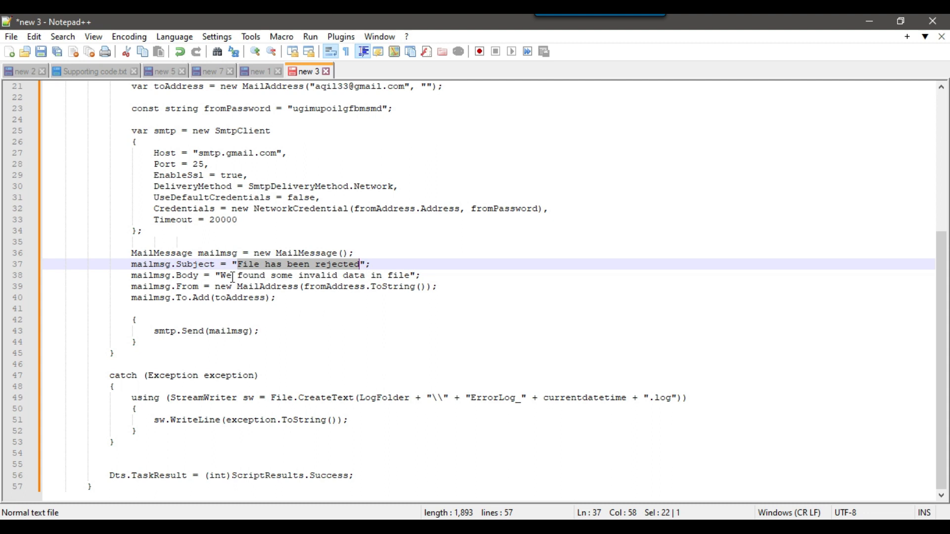
drag(221, 276, 410, 275)
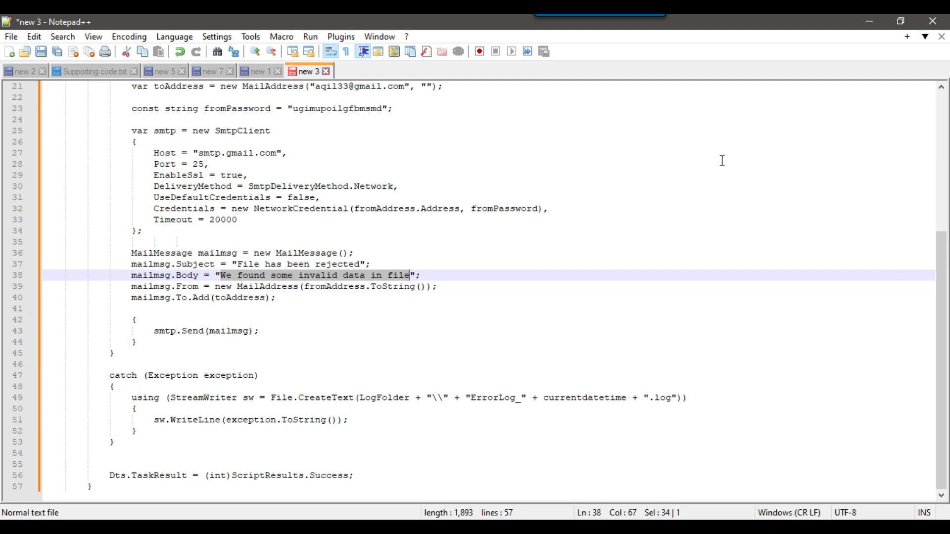
drag(117, 269, 366, 265)
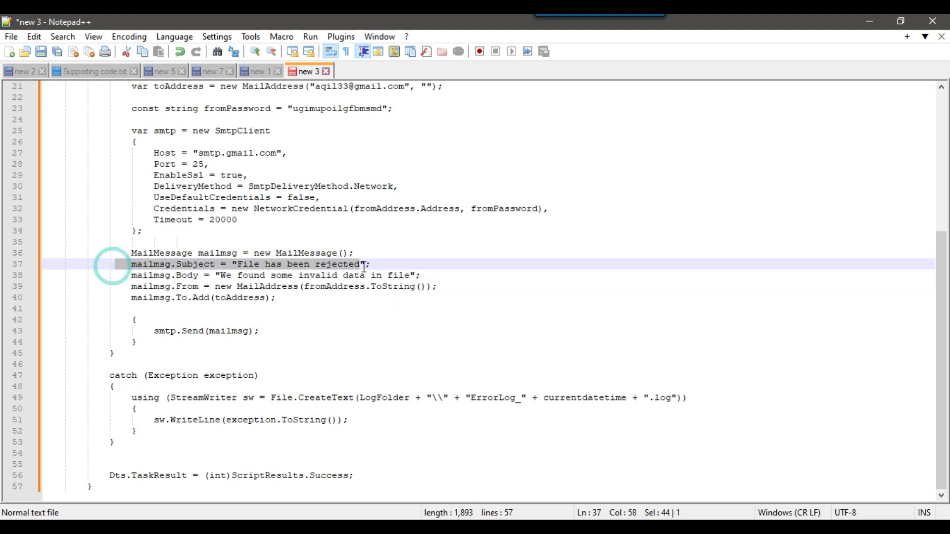
click(862, 25)
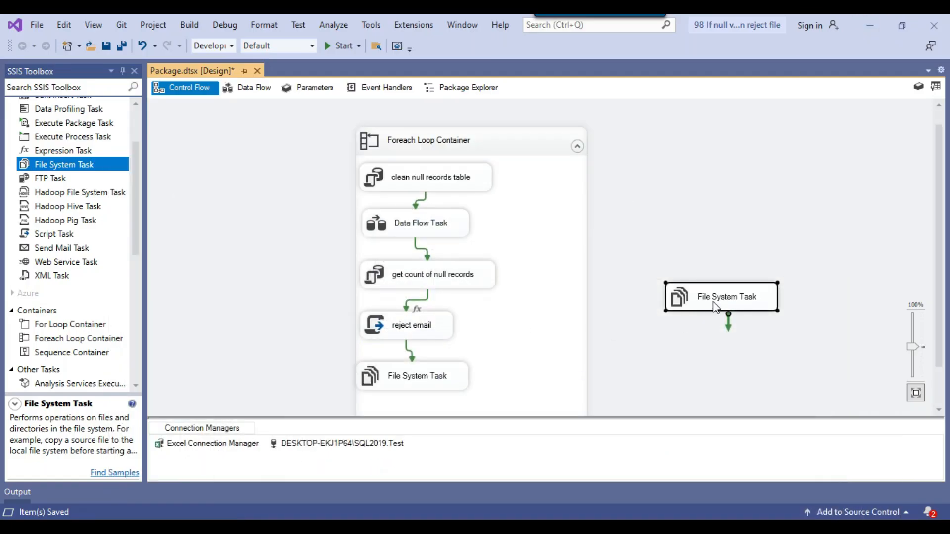
Rename the copied File System Task as "move good file".
click(714, 298)
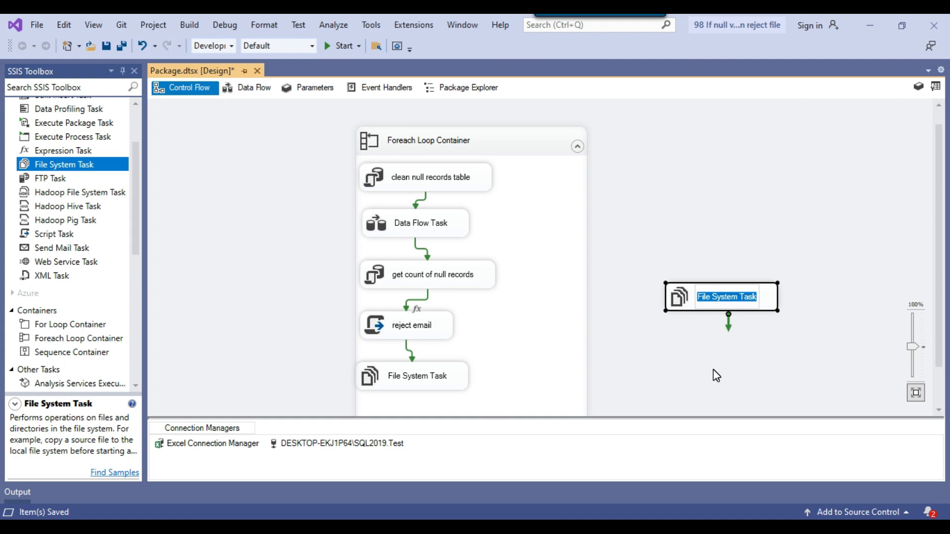
text(move good file)
click(713, 369)
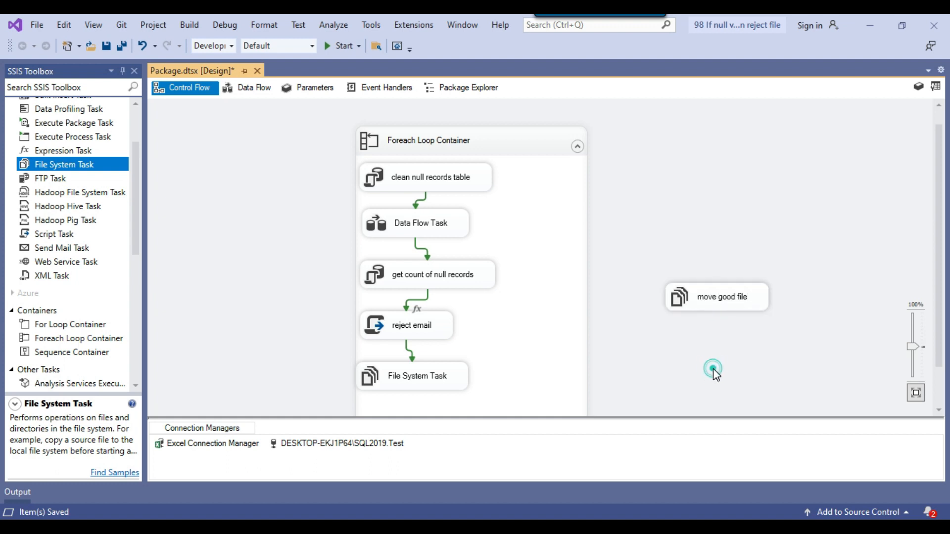
Move the move good file task into the Foreach Loop Container and connect get count of null records to it.
drag(717, 306, 543, 333)
click(462, 285)
drag(434, 303, 550, 325)
Copy the expression @[User::InvalidRecordCount]>0 from the precedence constraint leading to the reject email task.
double_click(411, 300)
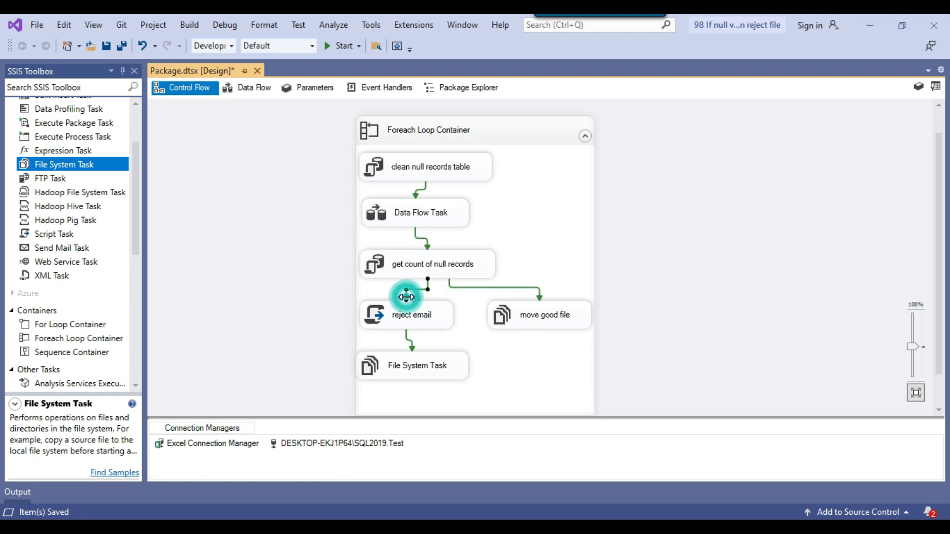
drag(538, 255, 512, 256)
key(ctrl+a)
key(ctrl+c)
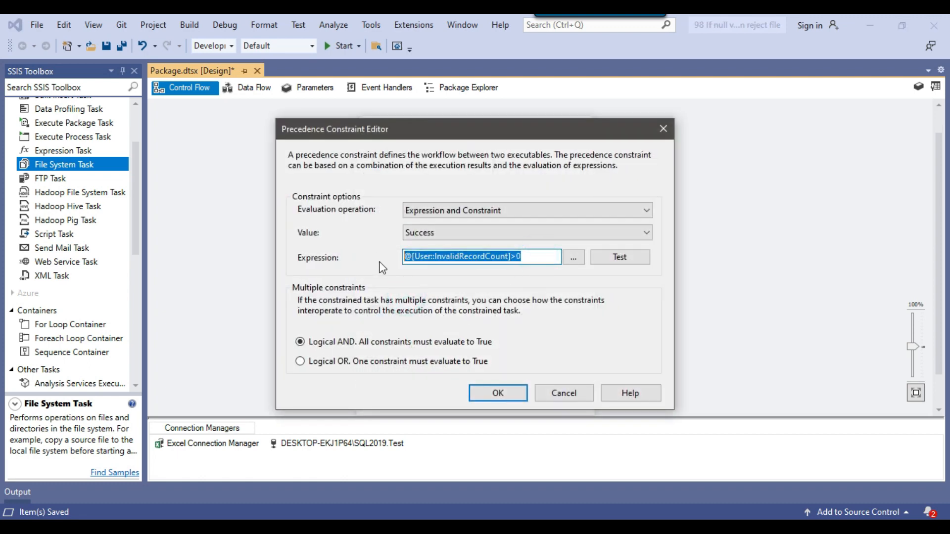
click(498, 393)
Set the precedence constraint to move good file to Expression and Constraint with @[User::InvalidRecordCount] == 0, evaluating the expression before applying it.
double_click(539, 299)
click(446, 211)
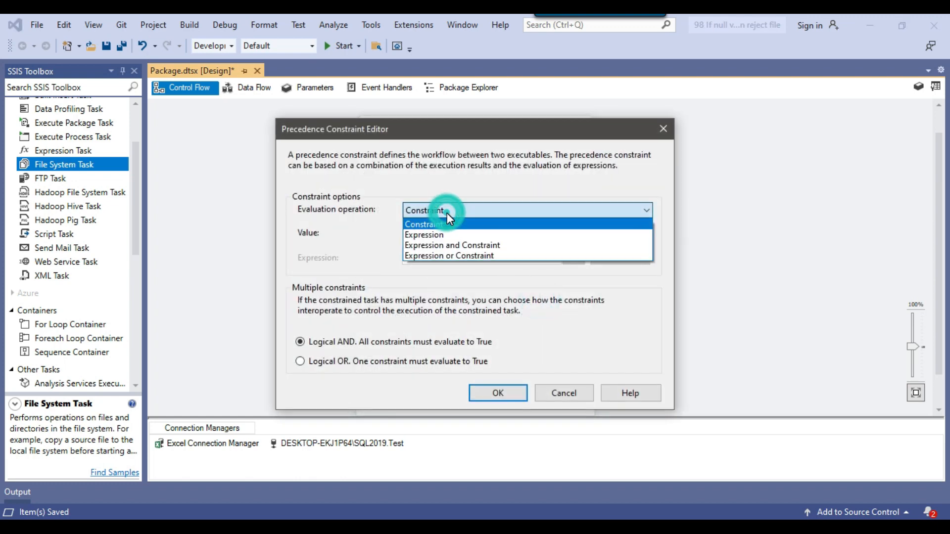
click(467, 245)
click(573, 260)
click(490, 343)
key(ctrl+v)
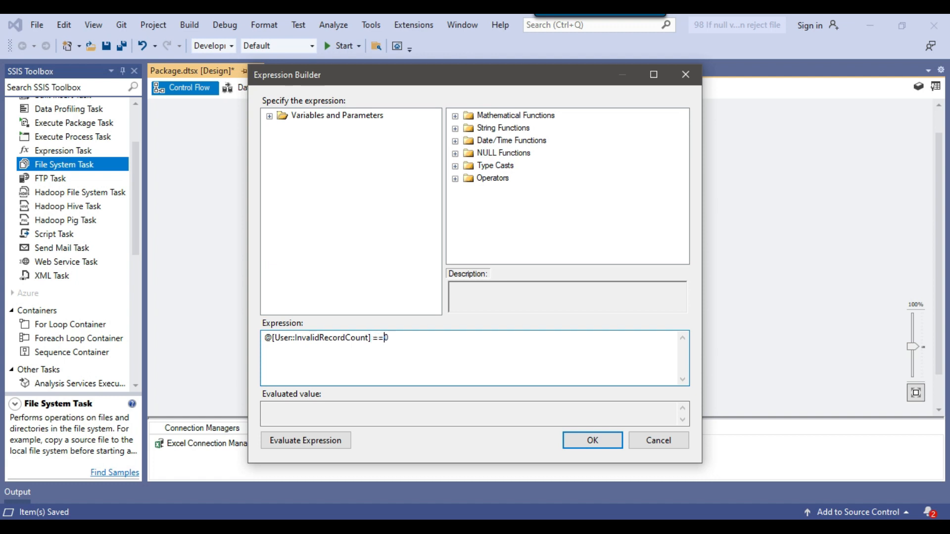
click(313, 441)
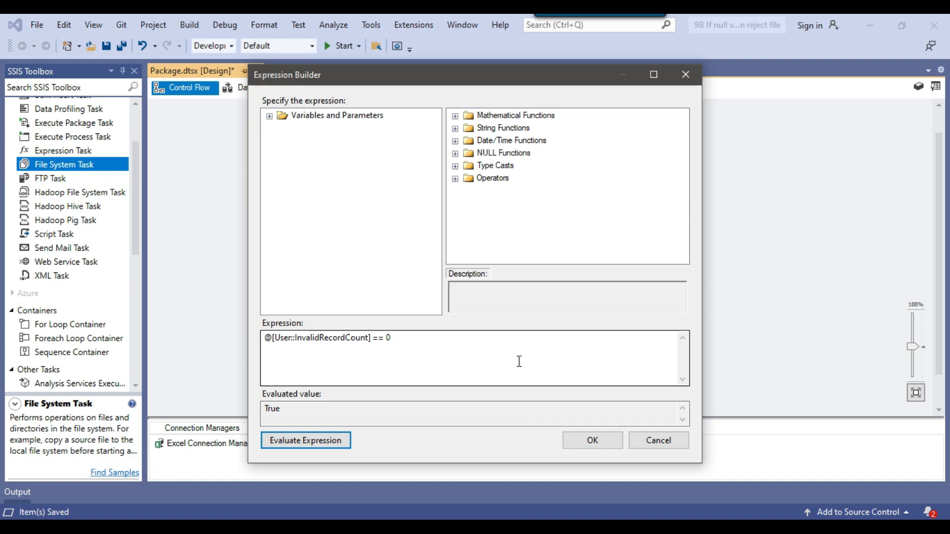
click(593, 442)
click(497, 394)
Edit the move good file task, check its source and operation, and set its destination variable to User::ProcessedFolder.
right_click(568, 317)
click(610, 251)
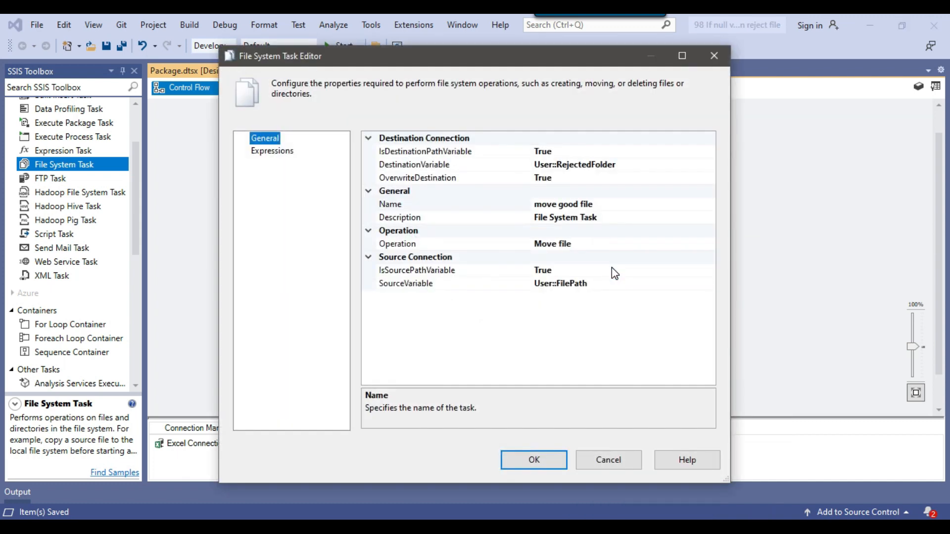
click(435, 287)
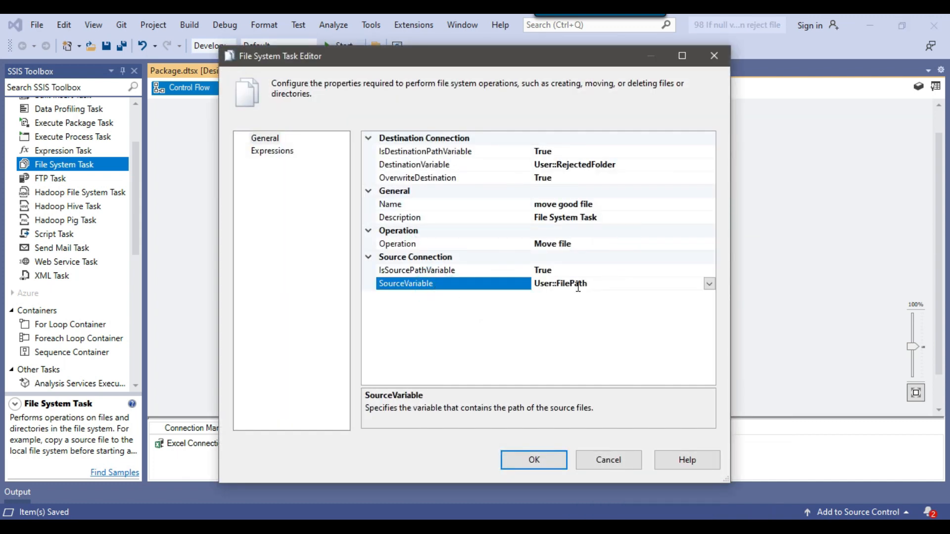
click(446, 244)
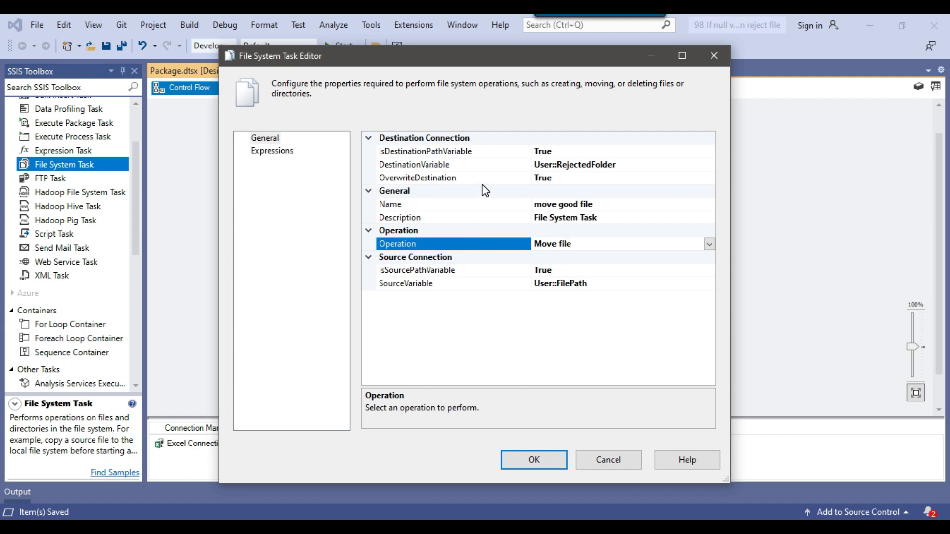
click(663, 167)
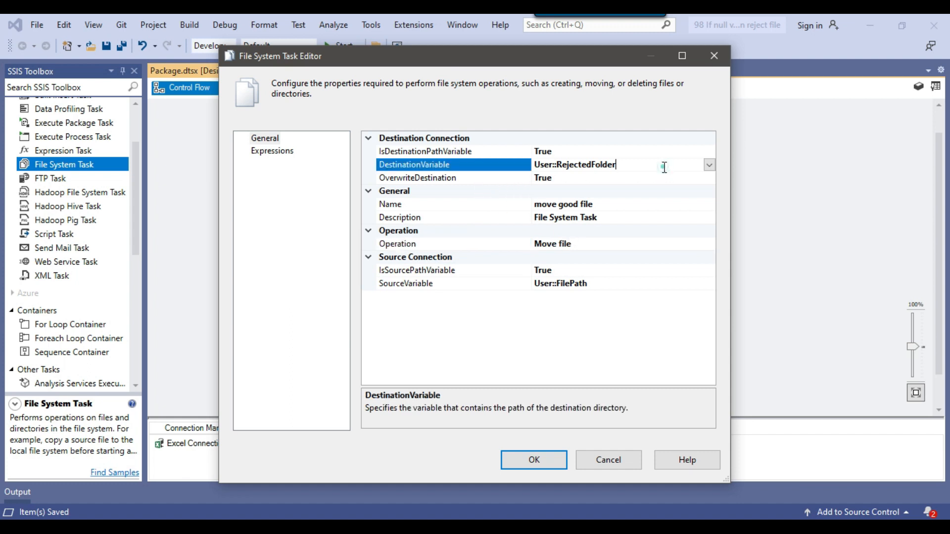
click(709, 165)
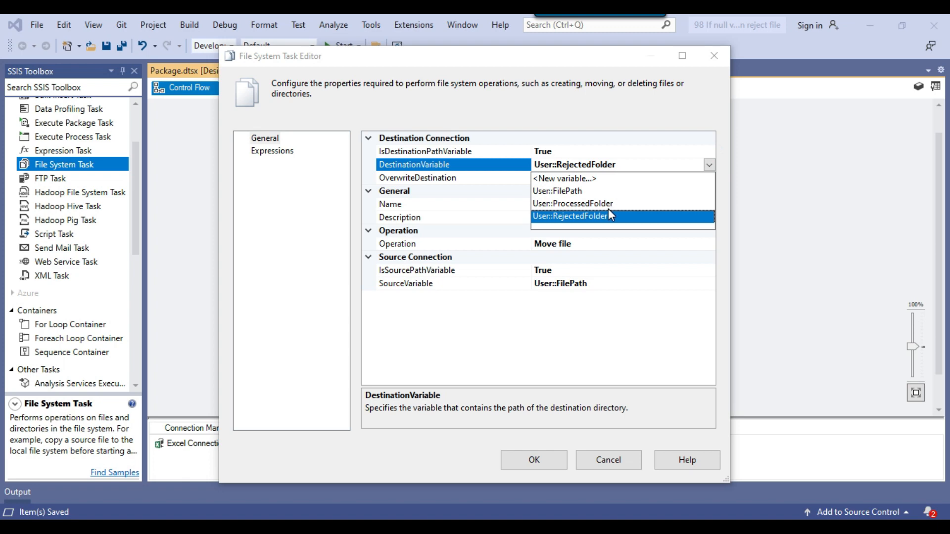
click(592, 204)
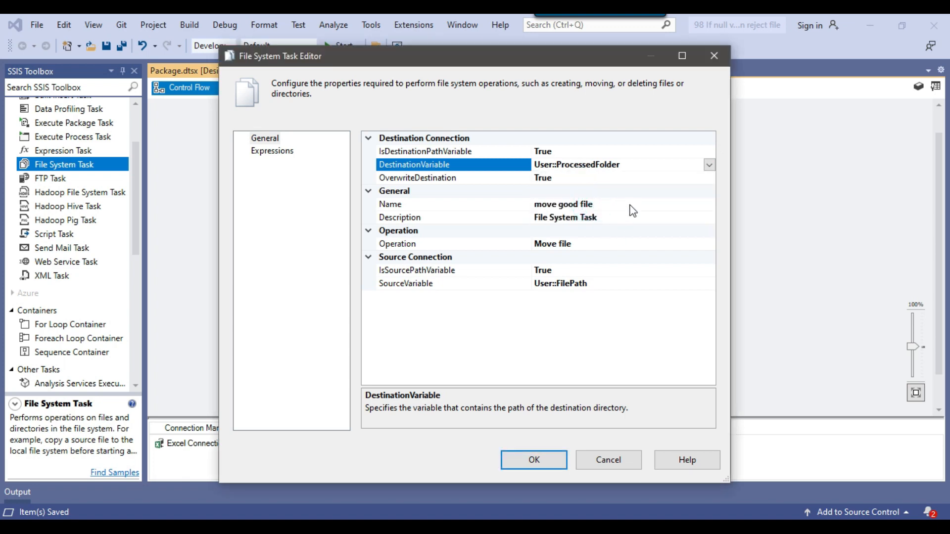
click(530, 460)
click(756, 252)
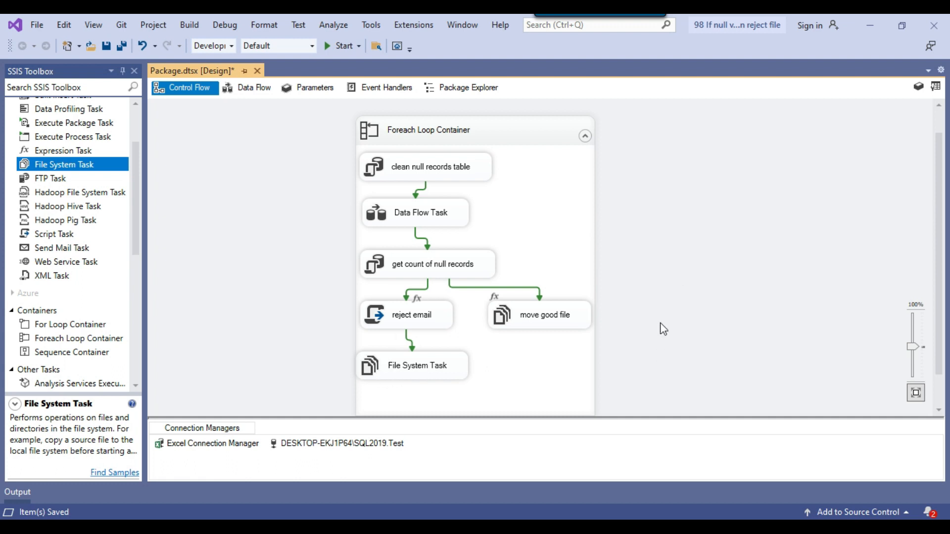
Open the Excel Connection Manager's property expressions and add an entry for the ExcelFilePath property.
click(214, 448)
click(214, 448)
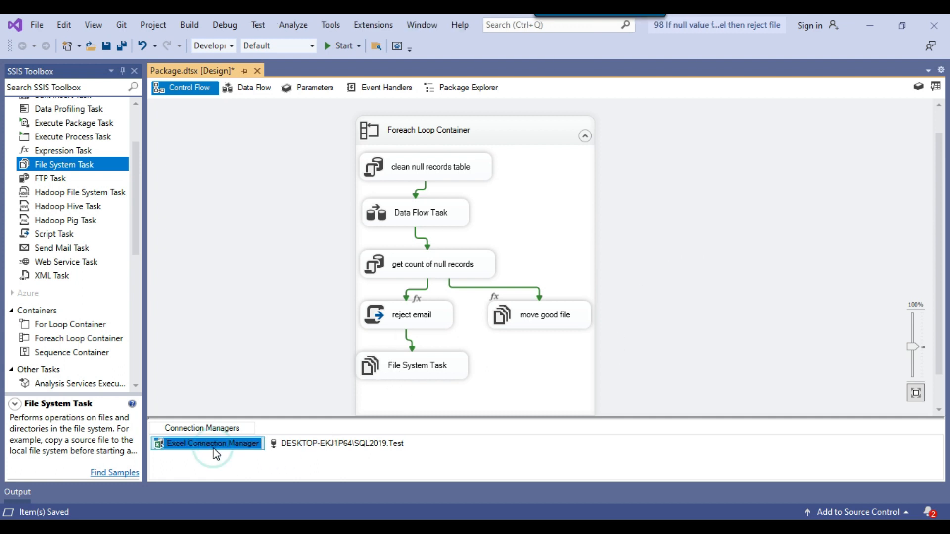
right_click(245, 454)
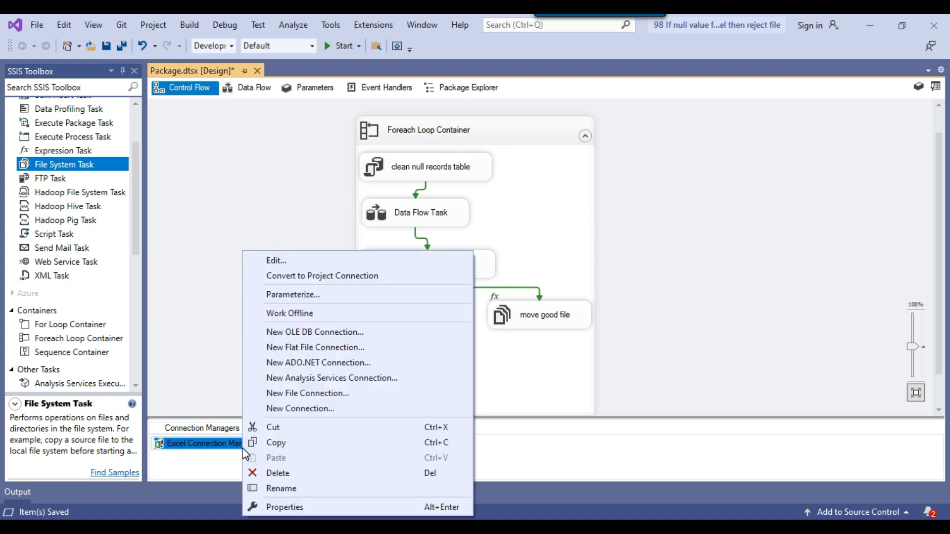
click(325, 510)
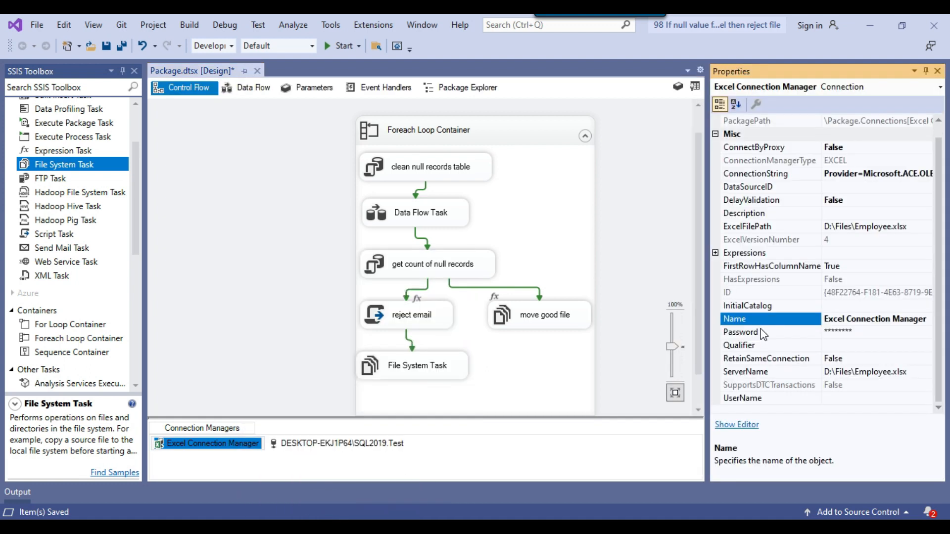
click(715, 267)
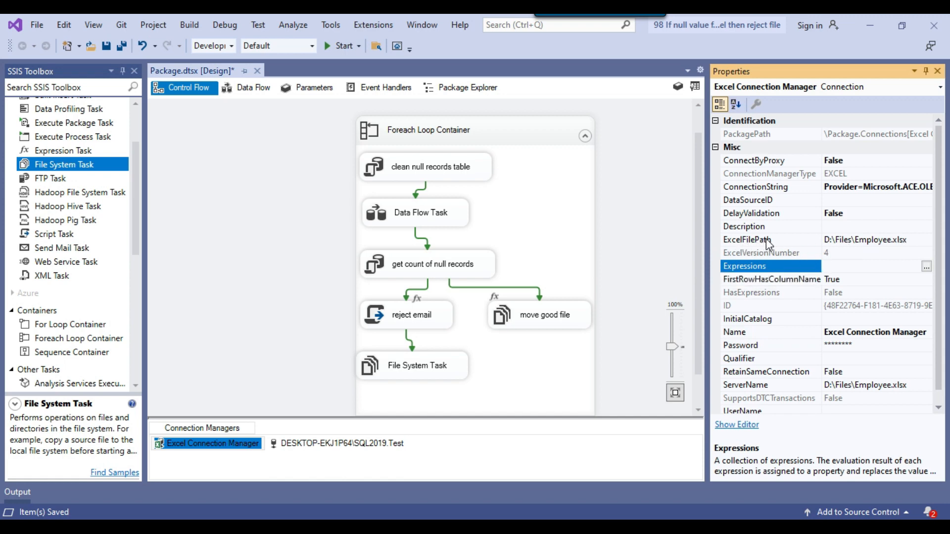
click(927, 266)
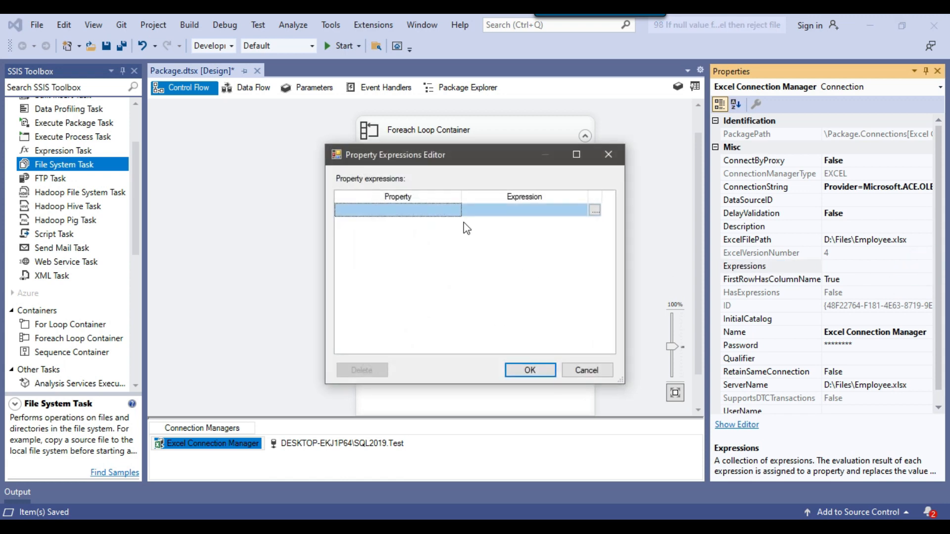
click(430, 211)
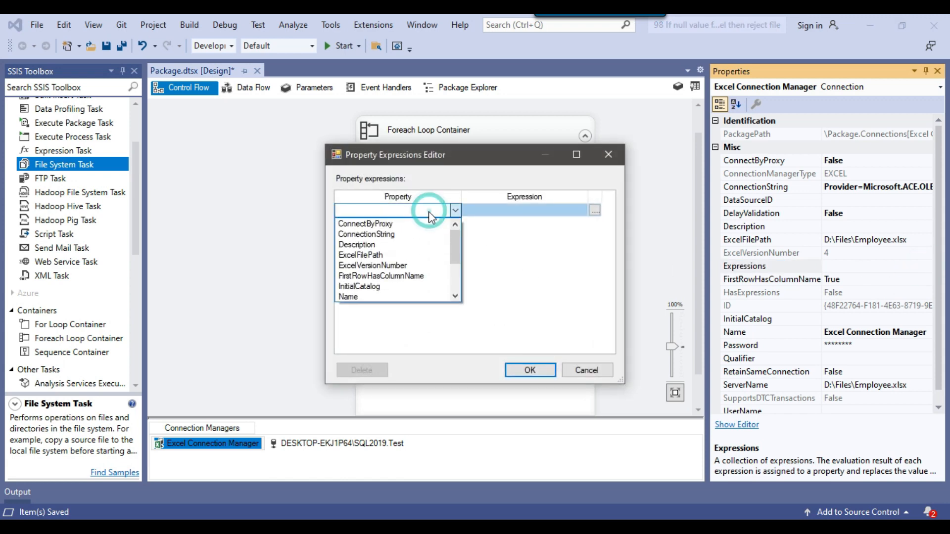
click(391, 255)
Build the ExcelFilePath expression as @[User::FilePath], evaluate it, and apply it to the Excel Connection Manager.
click(595, 210)
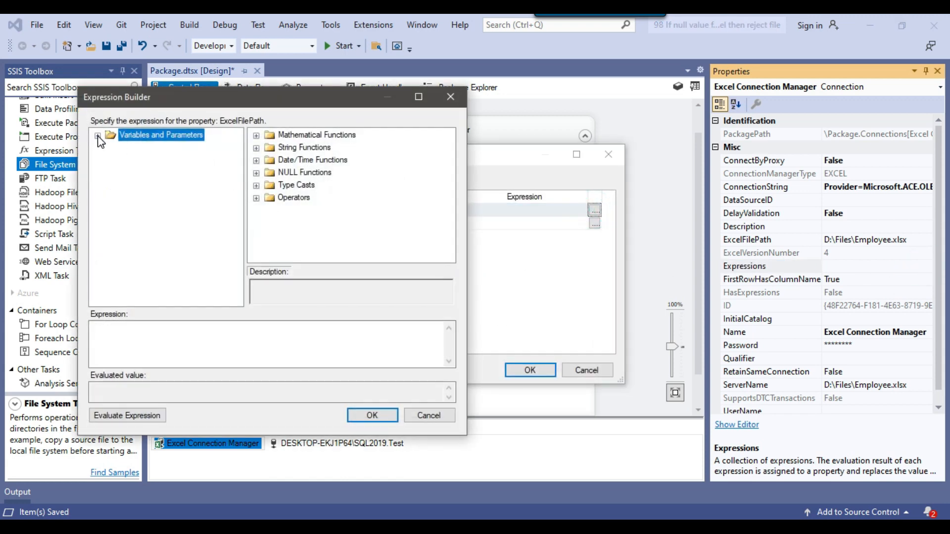
click(98, 136)
drag(168, 160, 235, 334)
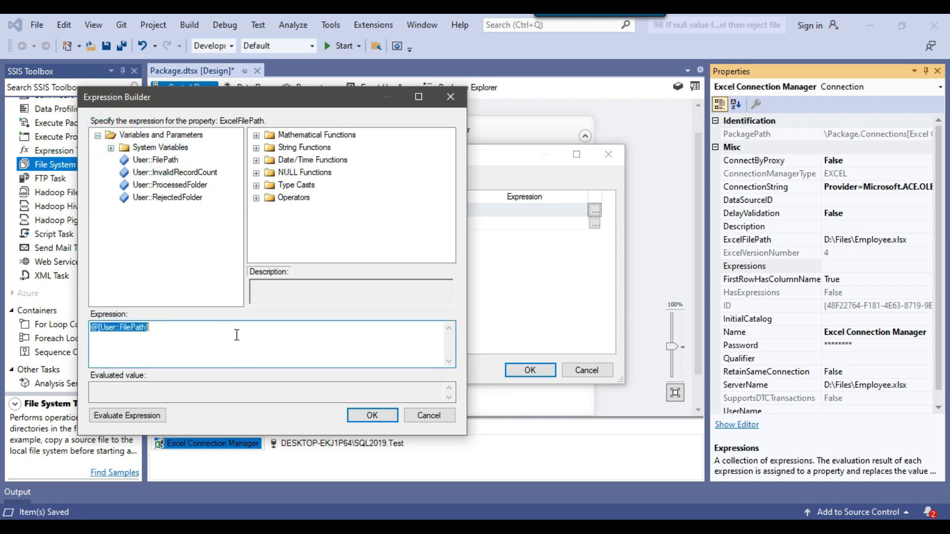
click(141, 414)
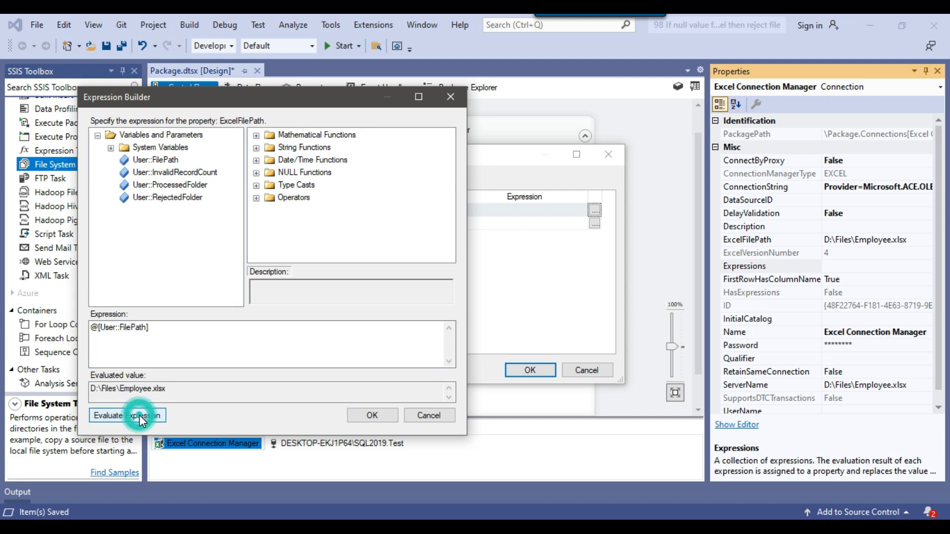
click(372, 415)
click(539, 369)
click(640, 199)
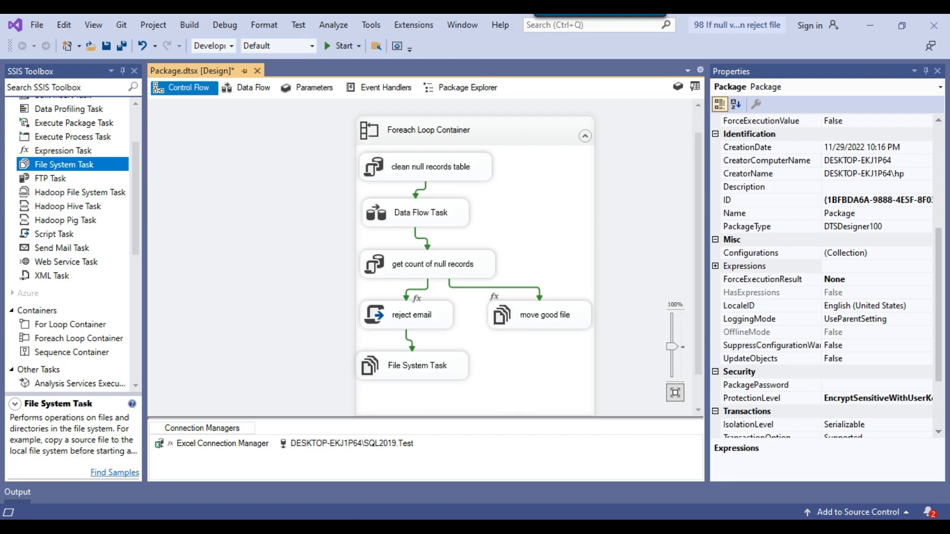
Switch to File Explorer and check the contents of D:\Files and its Processed and Rejected subfolders before running the package.
click(391, 527)
click(221, 125)
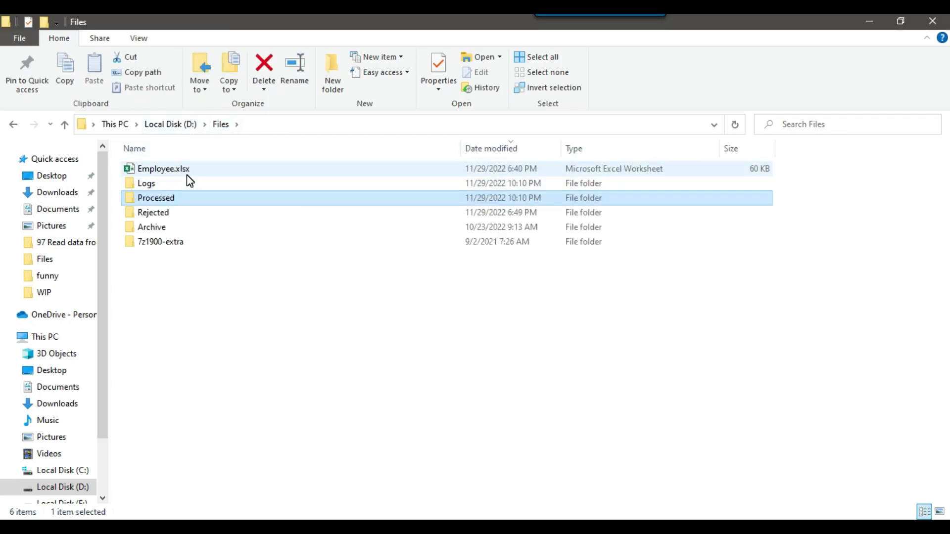
click(170, 171)
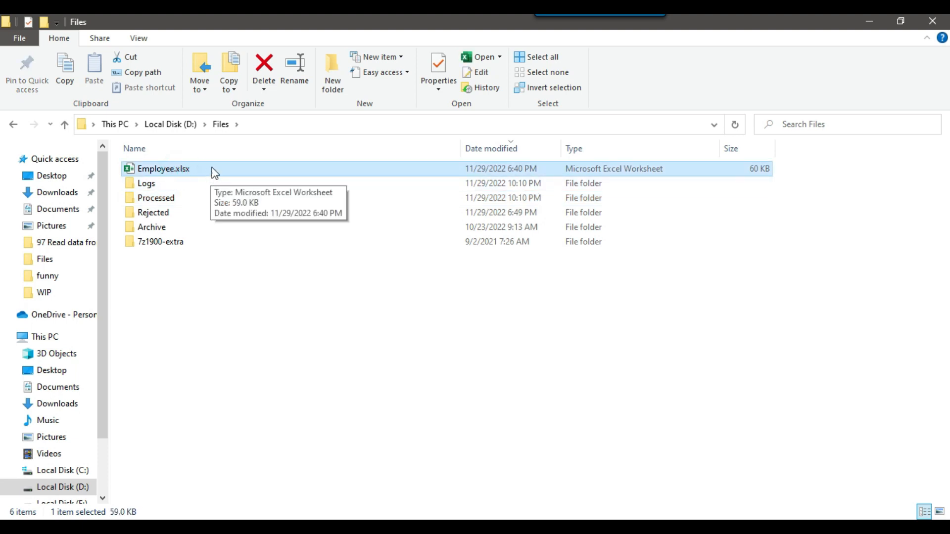
double_click(184, 197)
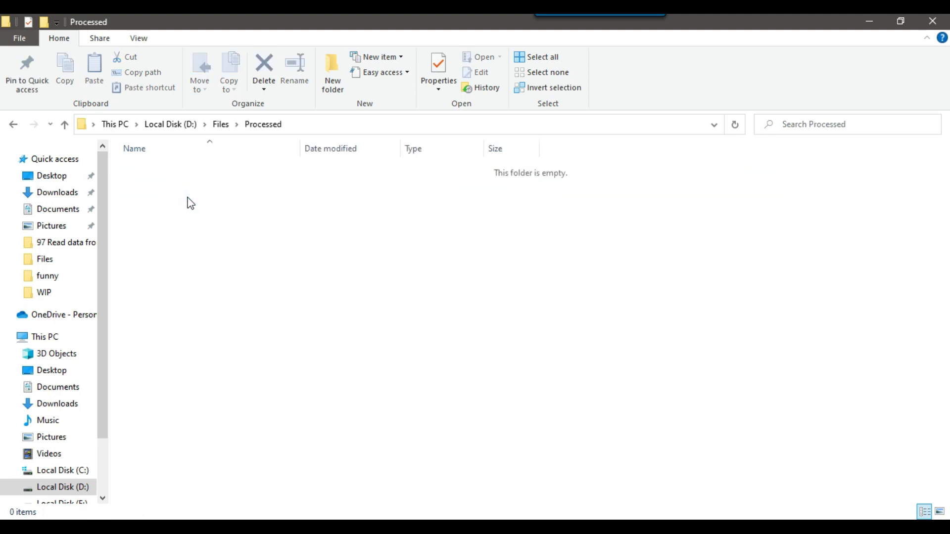
click(221, 125)
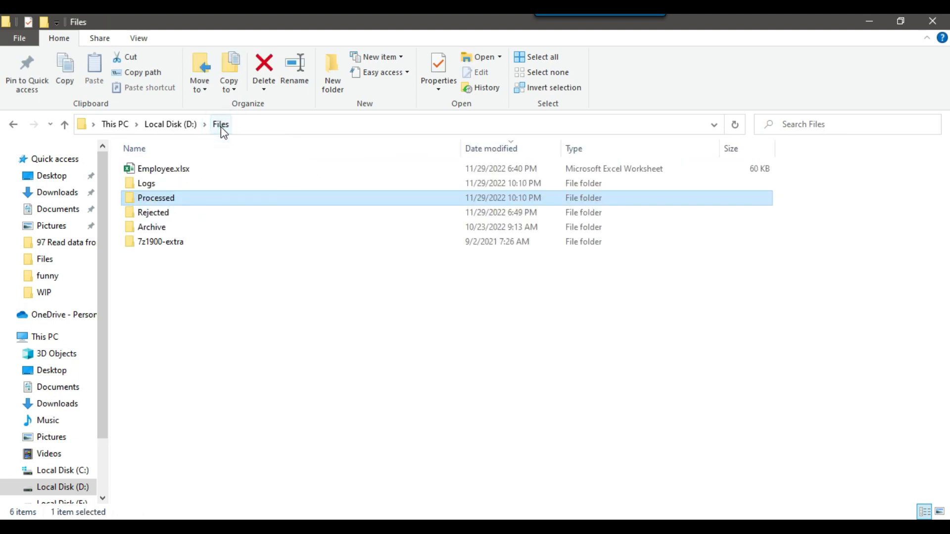
double_click(174, 210)
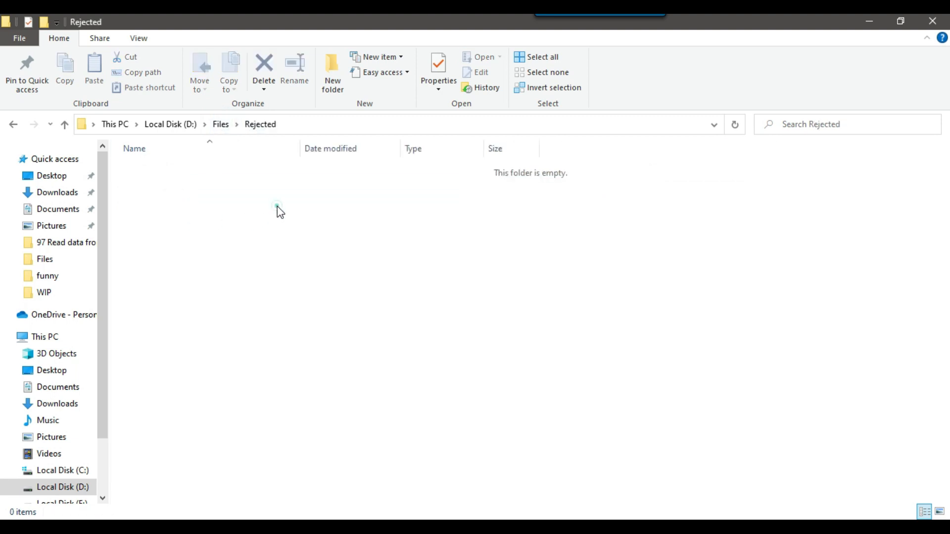
click(220, 124)
click(351, 312)
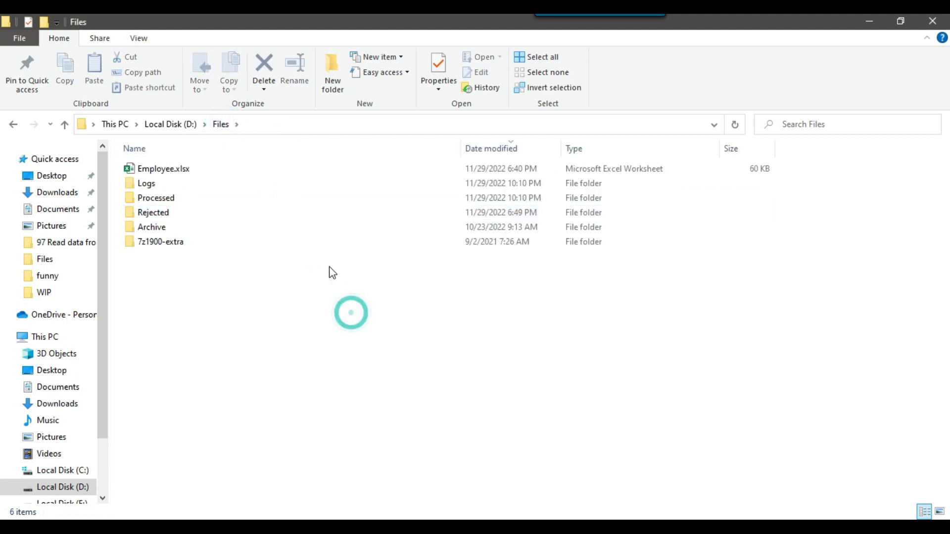
Switch to SQL Server Management Studio and run the select queries on NULL_records and Employee_data.
key(alt+Tab)
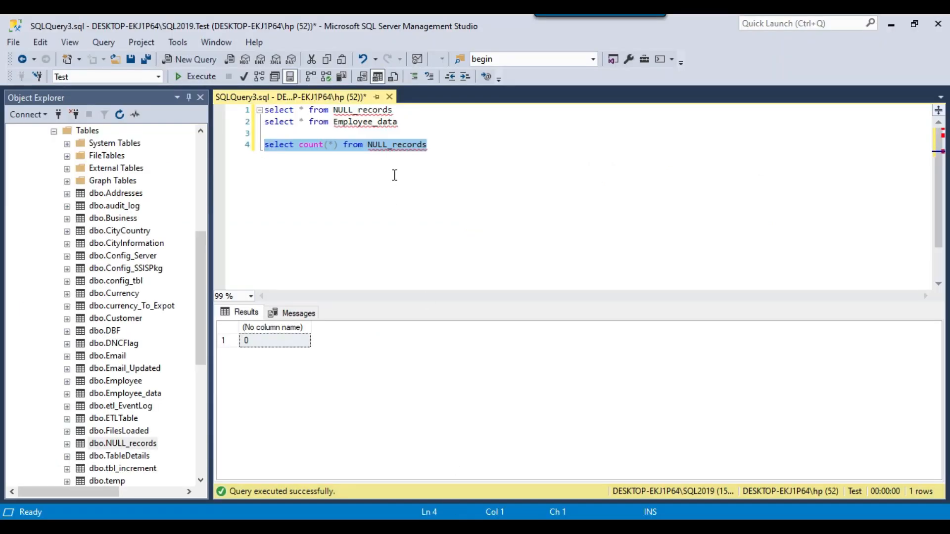
click(396, 148)
drag(404, 125, 235, 104)
click(183, 76)
Switch to Visual Studio, run the package, and review which control flow tasks executed.
key(alt+Tab)
click(342, 46)
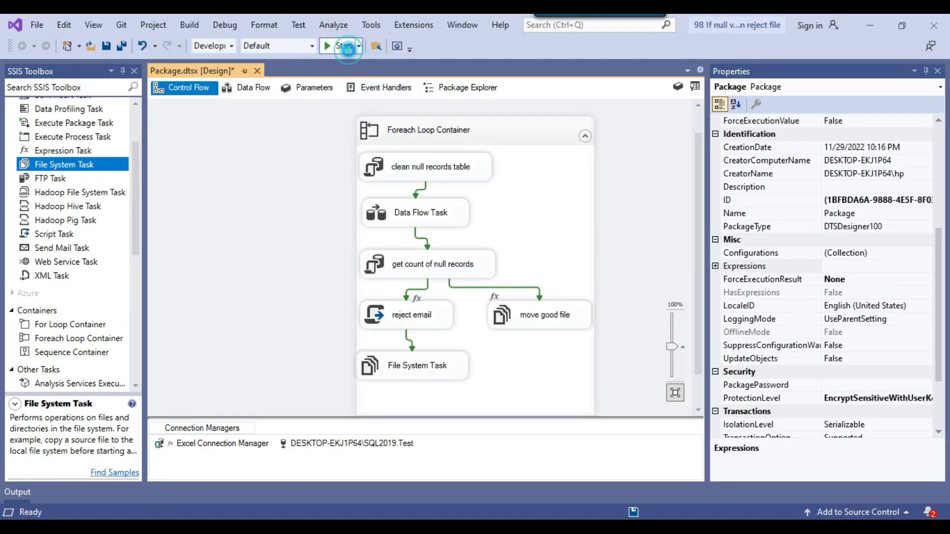
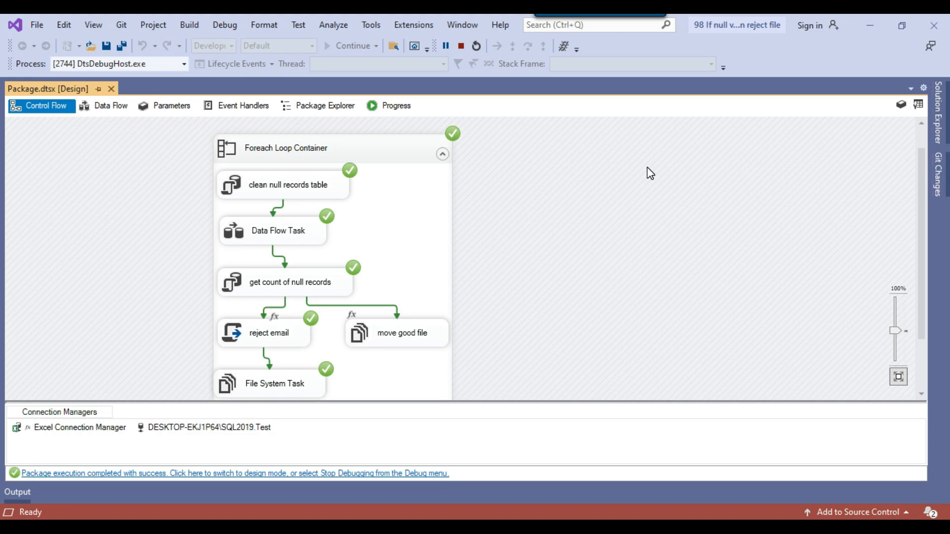
scroll(646, 173, down, 1)
scroll(644, 176, up, 1)
Switch to Gmail and read the "File has been rejected" notification email.
click(421, 526)
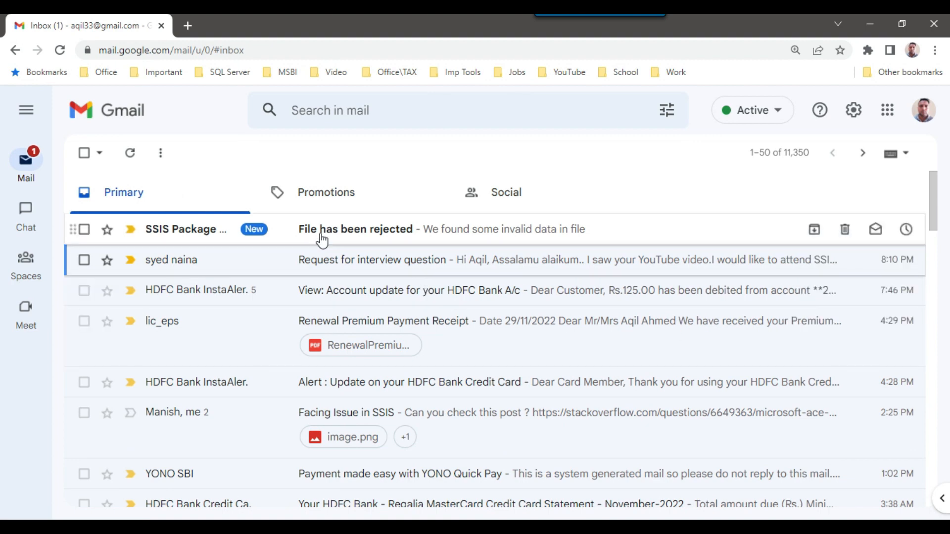
click(372, 236)
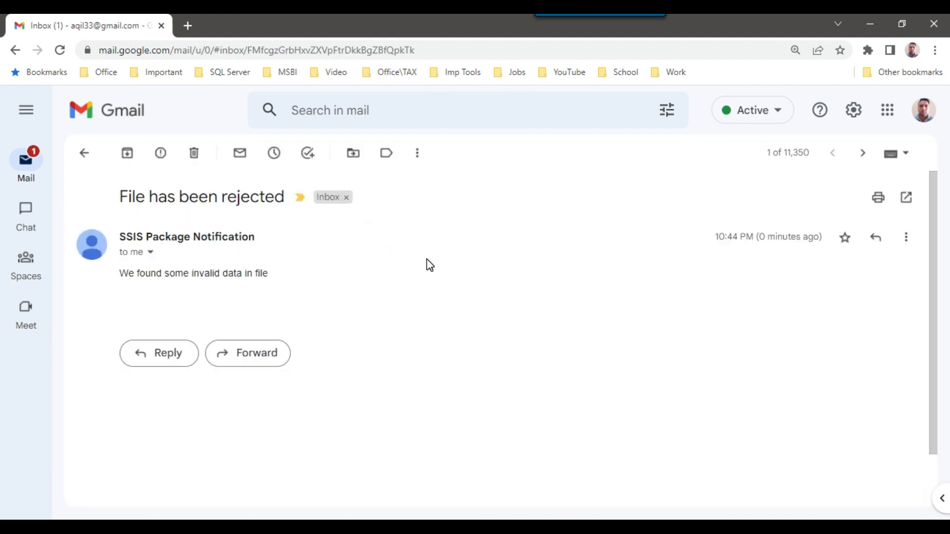
drag(139, 274, 271, 280)
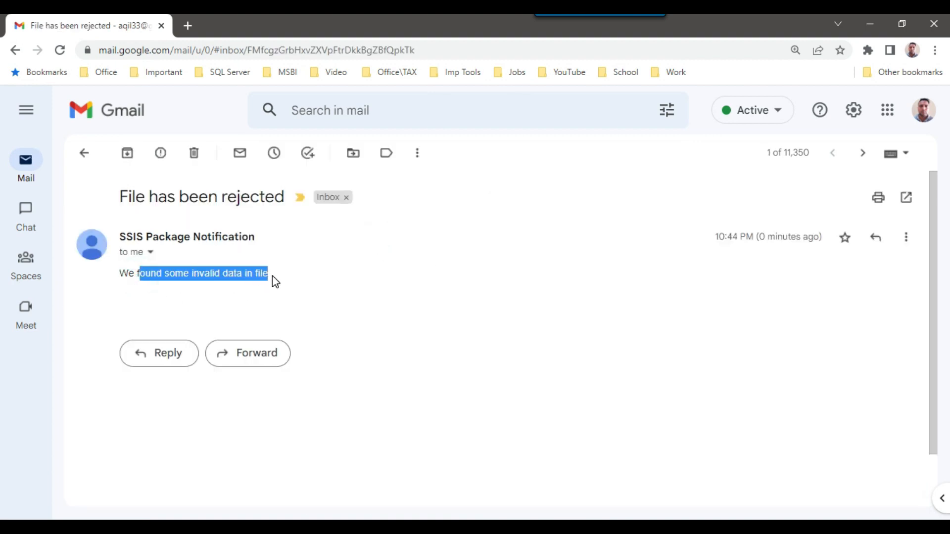
click(271, 277)
Switch to SQL Server Management Studio, query all rows of NULL_records, and examine the null gender and email values.
key(alt+Tab)
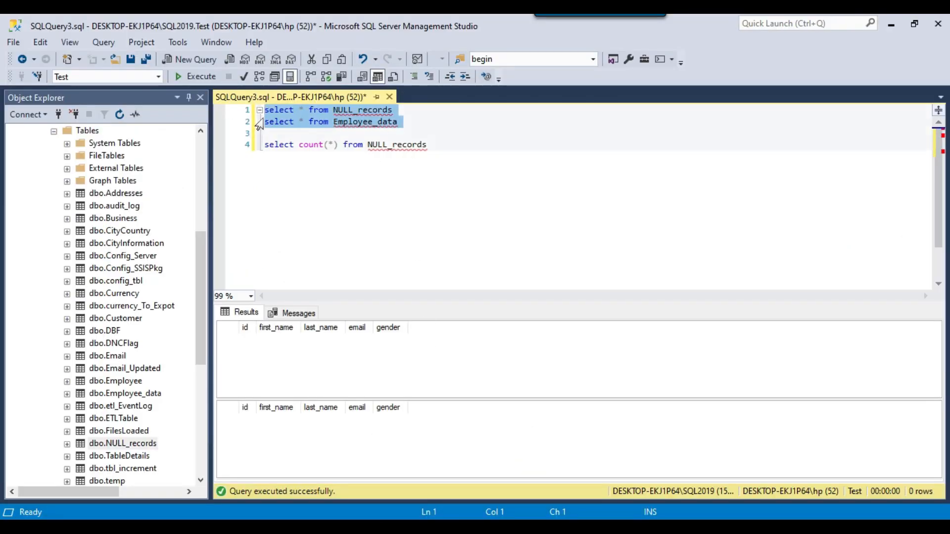
click(447, 148)
click(399, 110)
key(shift+Home)
click(194, 76)
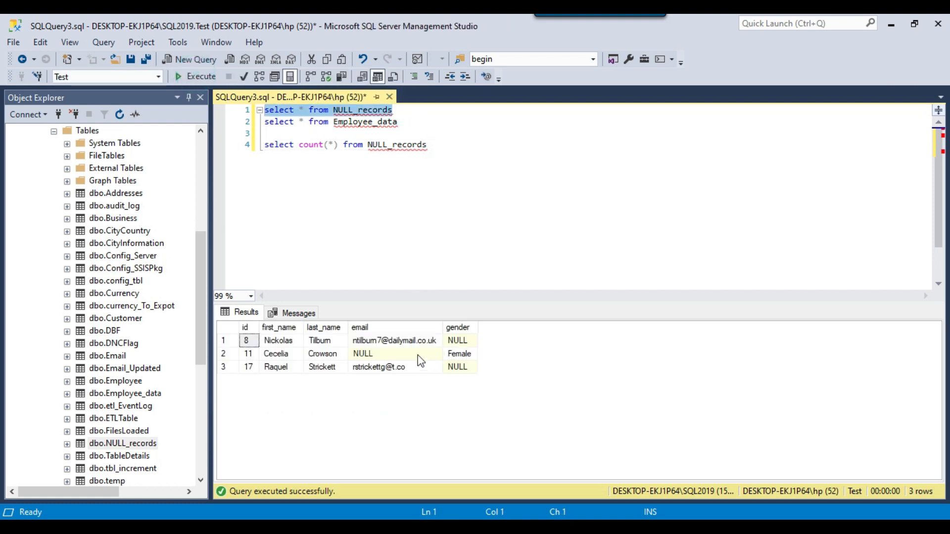
click(465, 341)
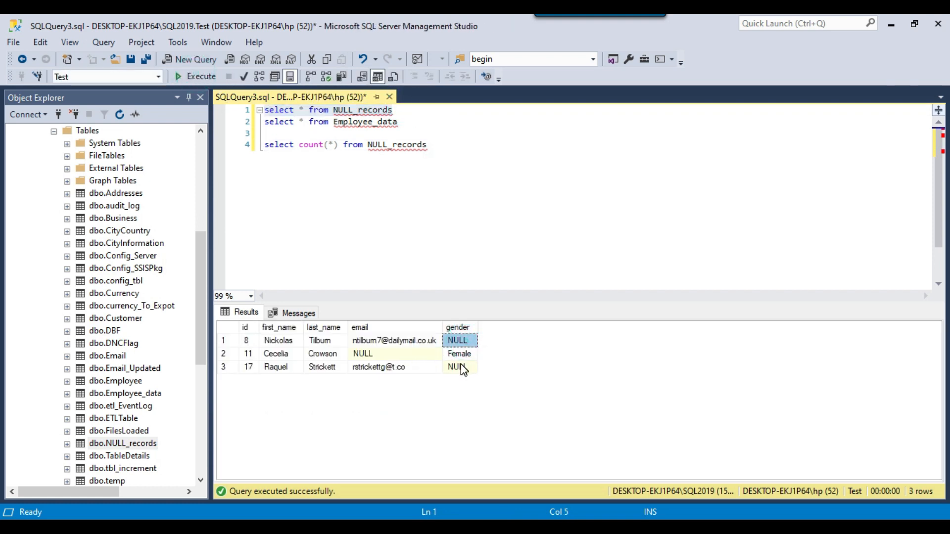
click(461, 366)
click(403, 349)
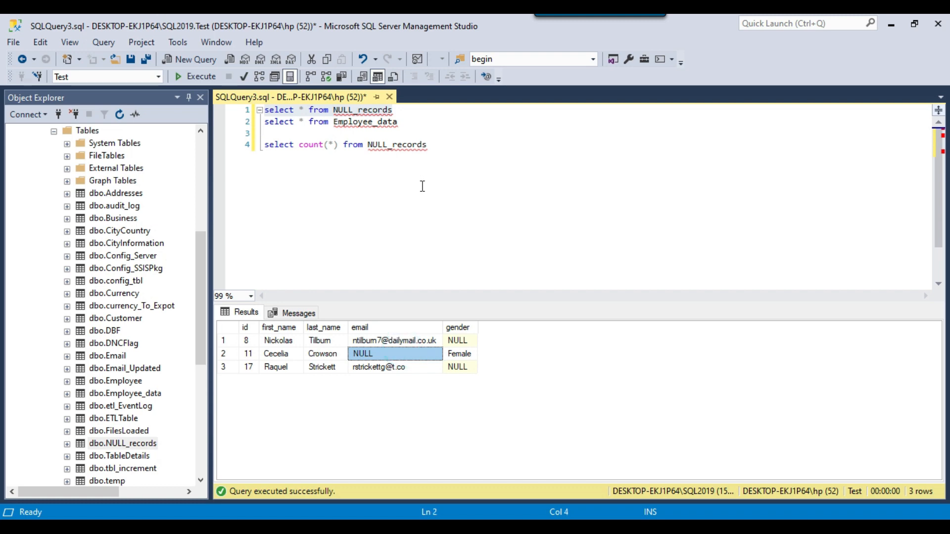
Switch to File Explorer and check the Rejected and Processed folders for Employee.xlsx.
key(alt+Tab)
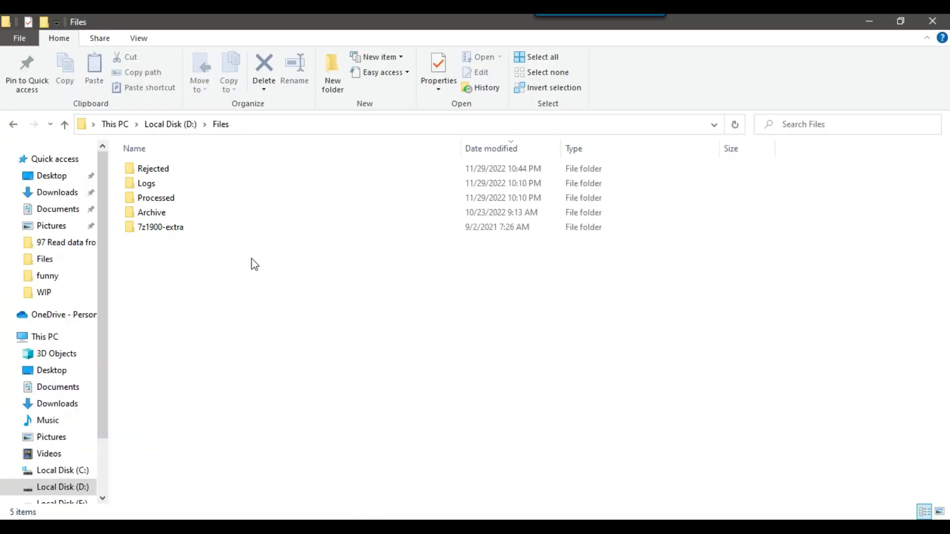
double_click(206, 169)
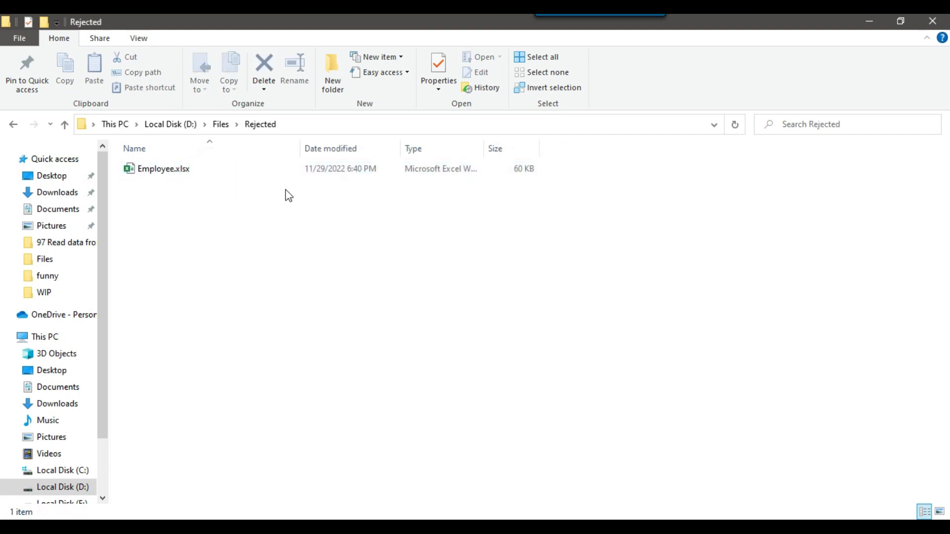
click(220, 124)
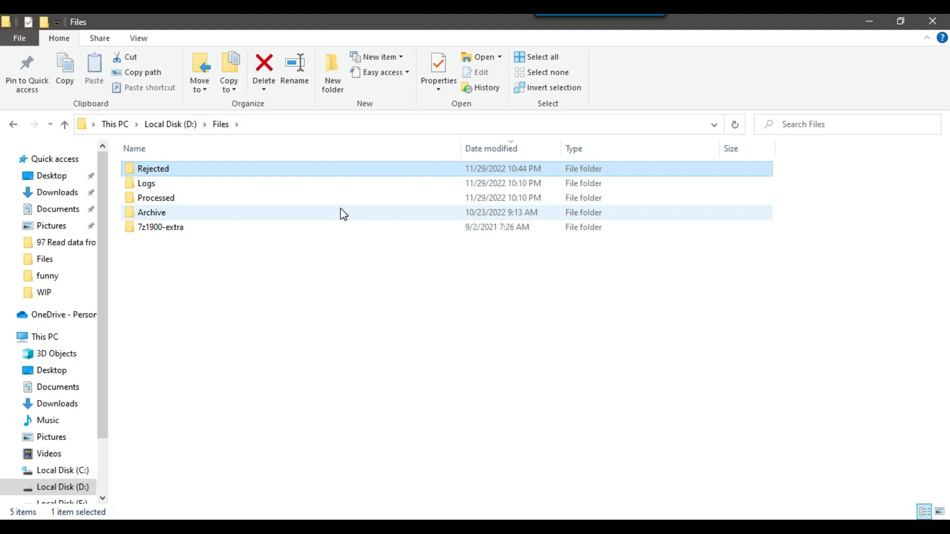
click(394, 325)
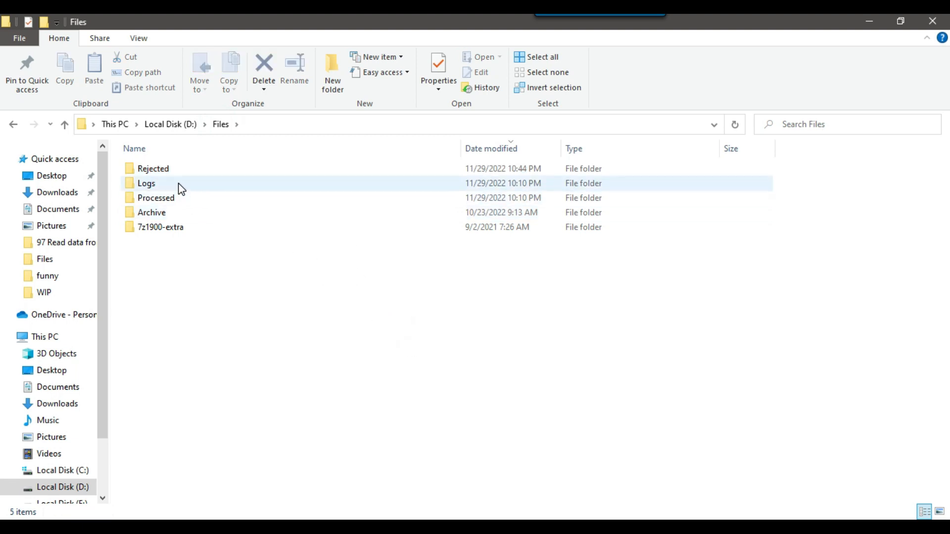
drag(251, 279, 485, 414)
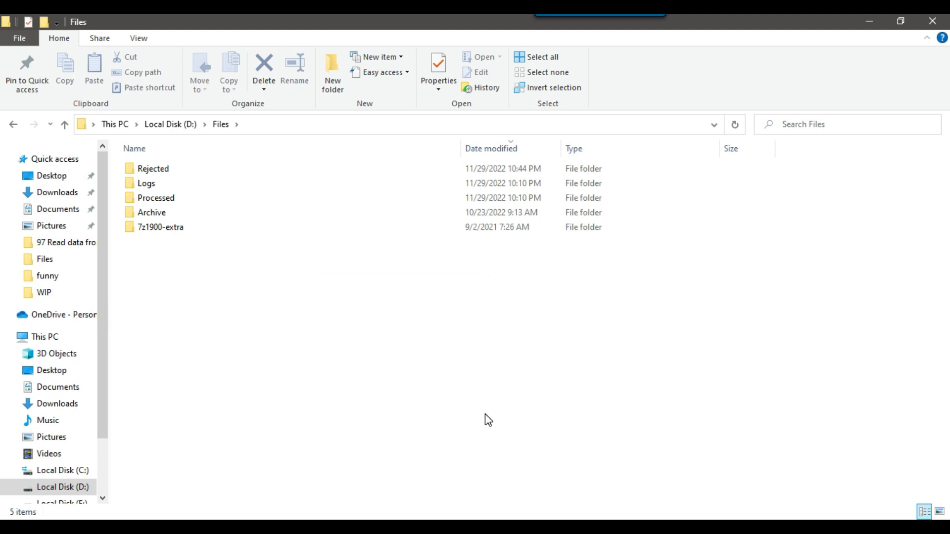
double_click(190, 199)
click(221, 124)
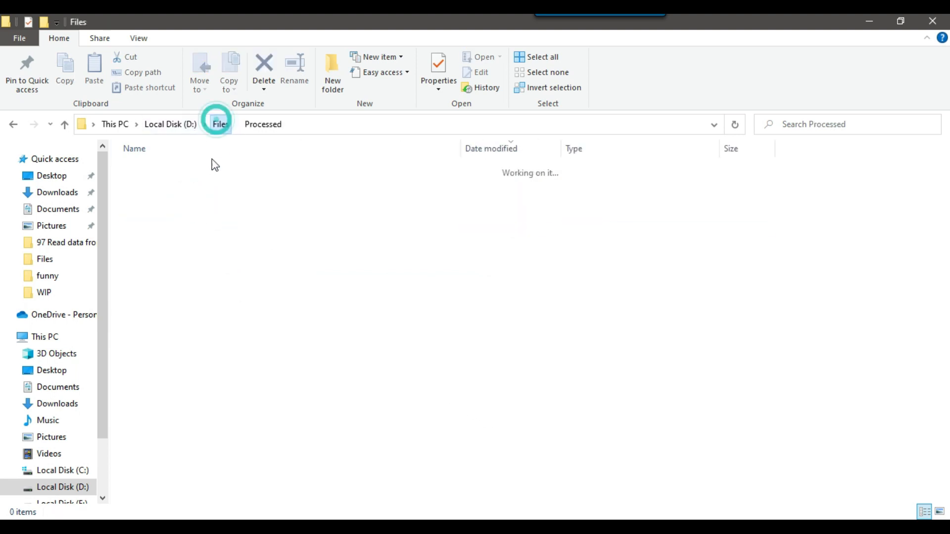
Copy Good file.xlsx from the Logs folder into D:\Files.
double_click(185, 187)
click(161, 173)
click(221, 124)
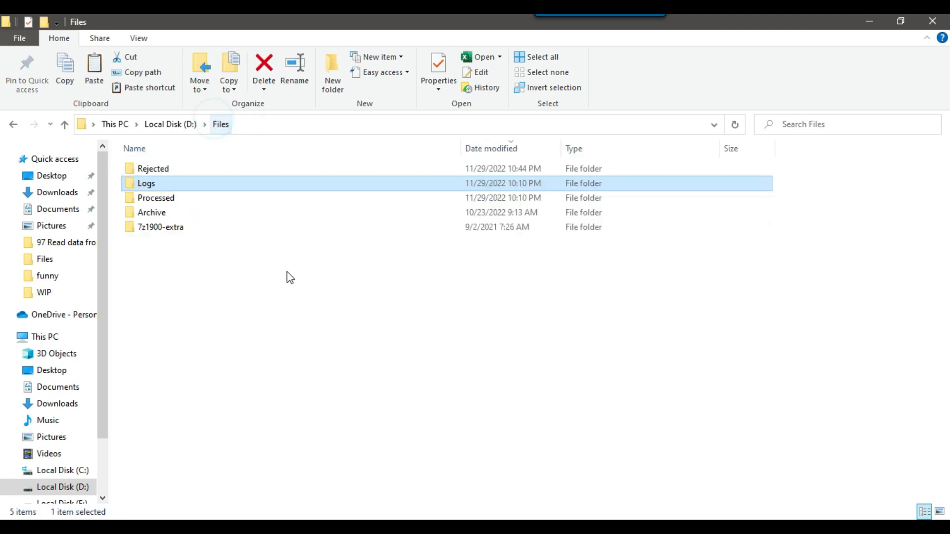
click(307, 277)
key(ctrl+v)
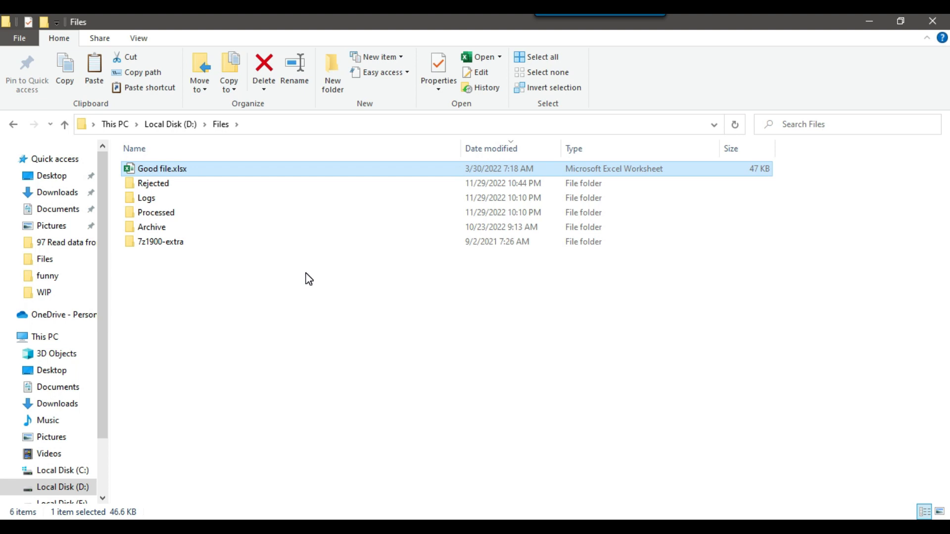
Open Good file.xlsx from D:\Files in Excel, look through its rows for missing values, and close it.
click(170, 171)
right_click(168, 173)
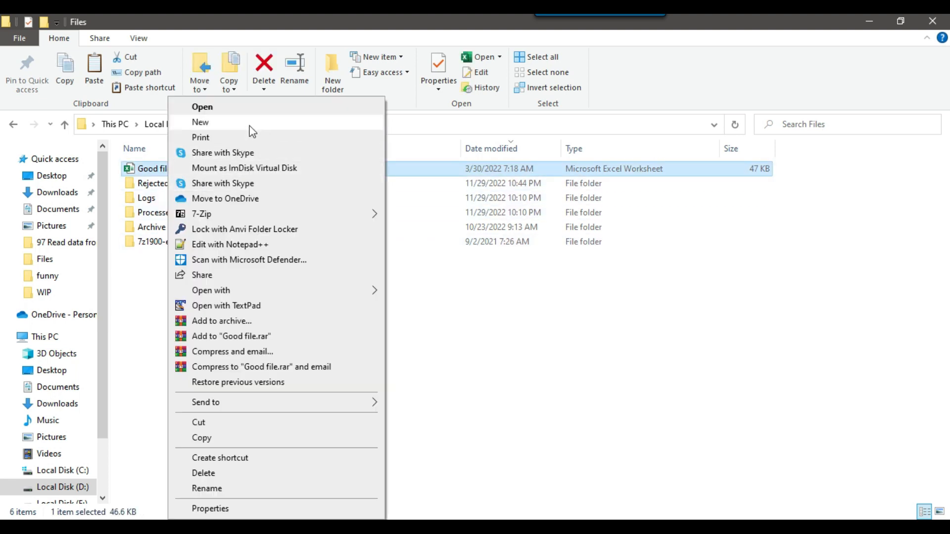
click(250, 107)
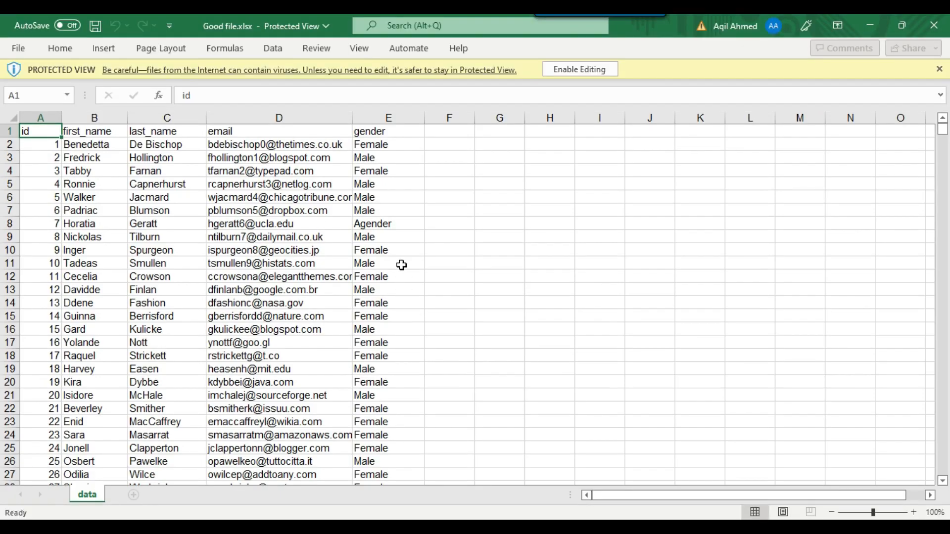
scroll(403, 263, down, 6)
scroll(405, 263, up, 6)
click(934, 25)
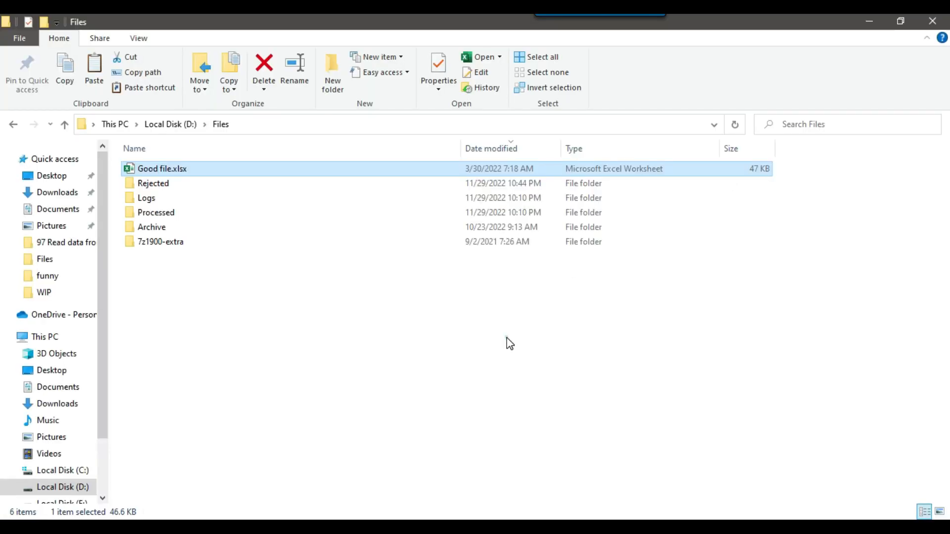
Switch to Visual Studio and try to restart the package run, dismissing the validation error.
key(alt+Tab)
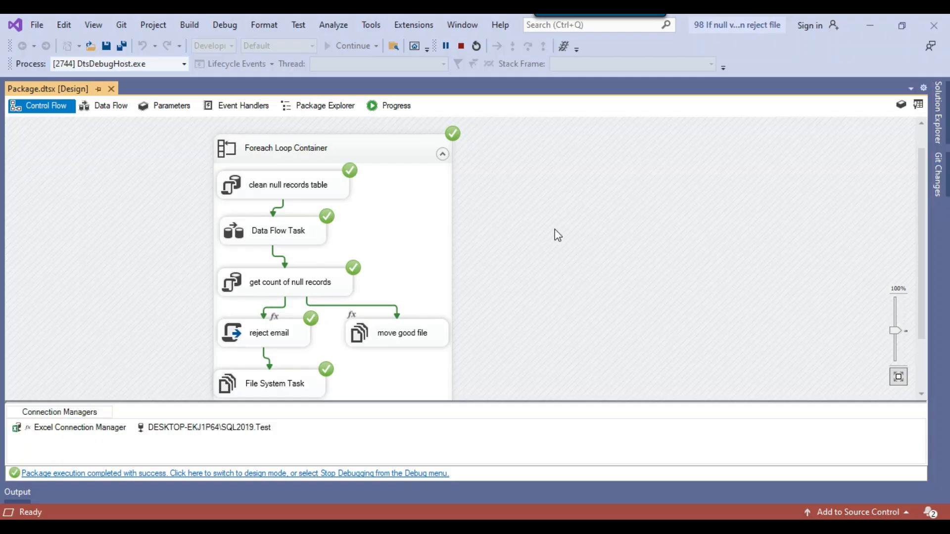
click(477, 46)
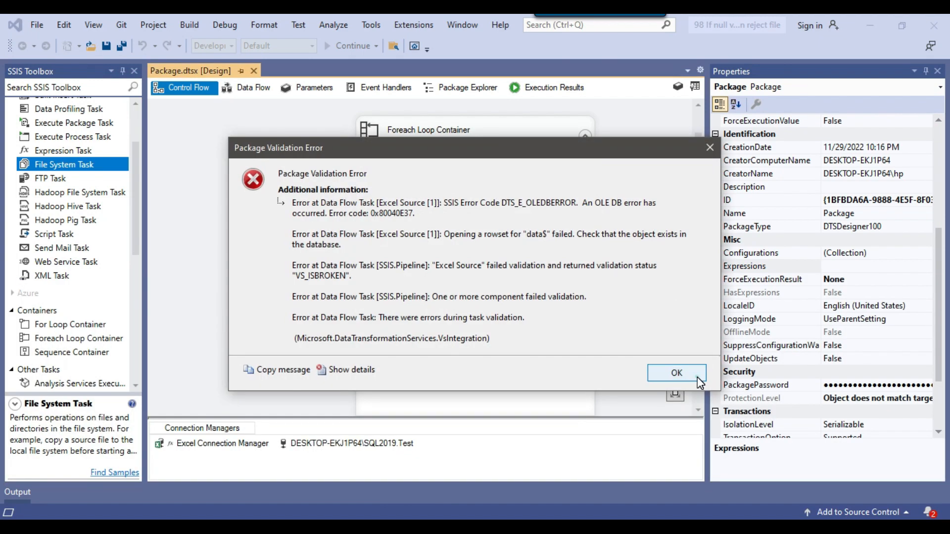
click(697, 377)
Set the package's DelayValidation property to True and run the package.
scroll(791, 281, up, 5)
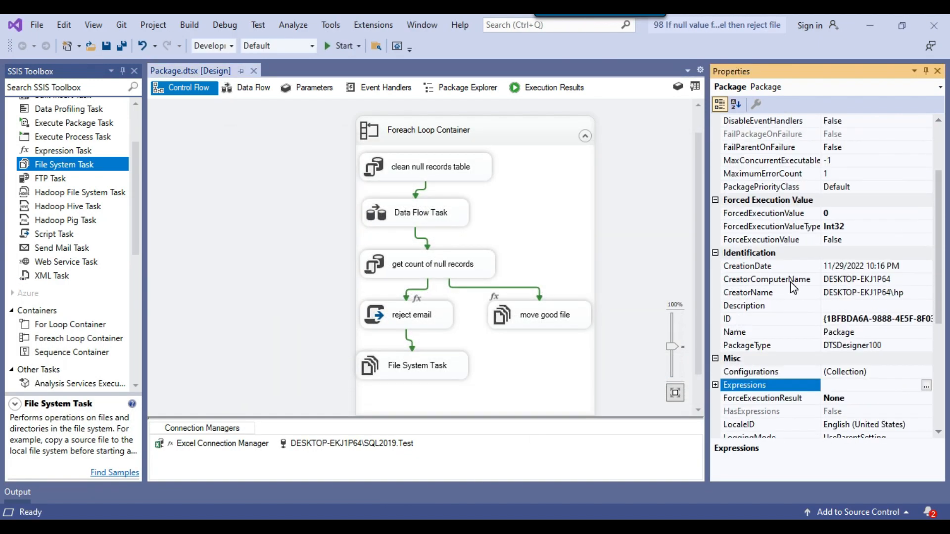
double_click(861, 188)
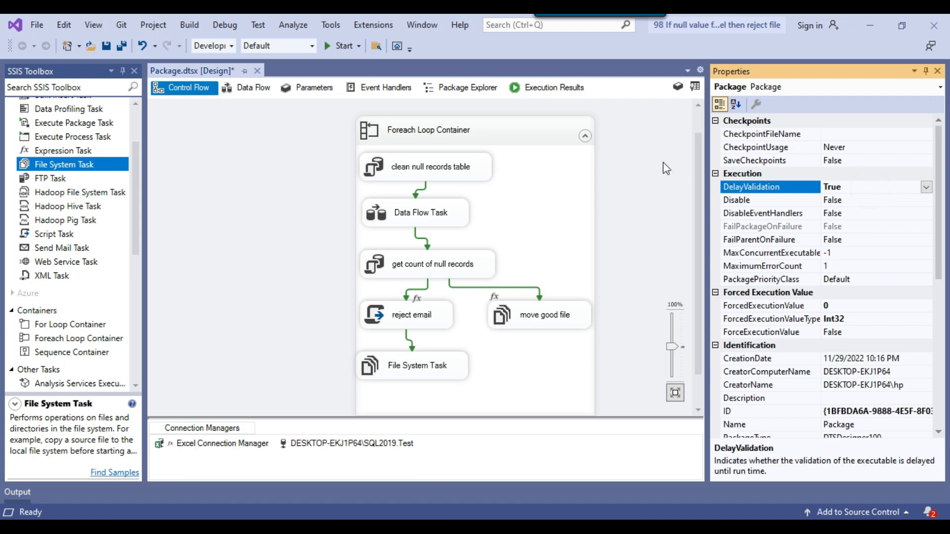
click(660, 159)
click(336, 46)
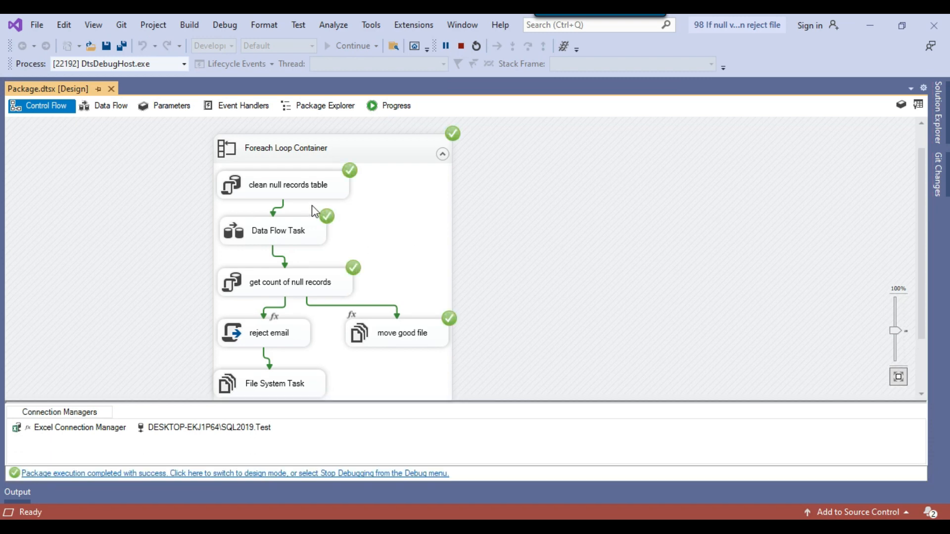
Examine the execution status of the control flow tasks, including the reject email, File System Task and move good file branches.
click(284, 240)
click(303, 282)
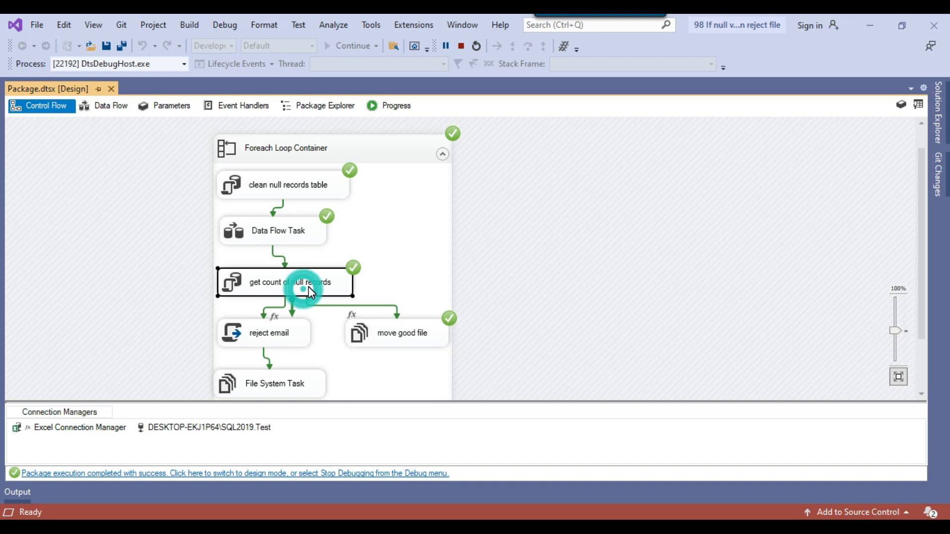
click(278, 340)
click(270, 382)
click(392, 340)
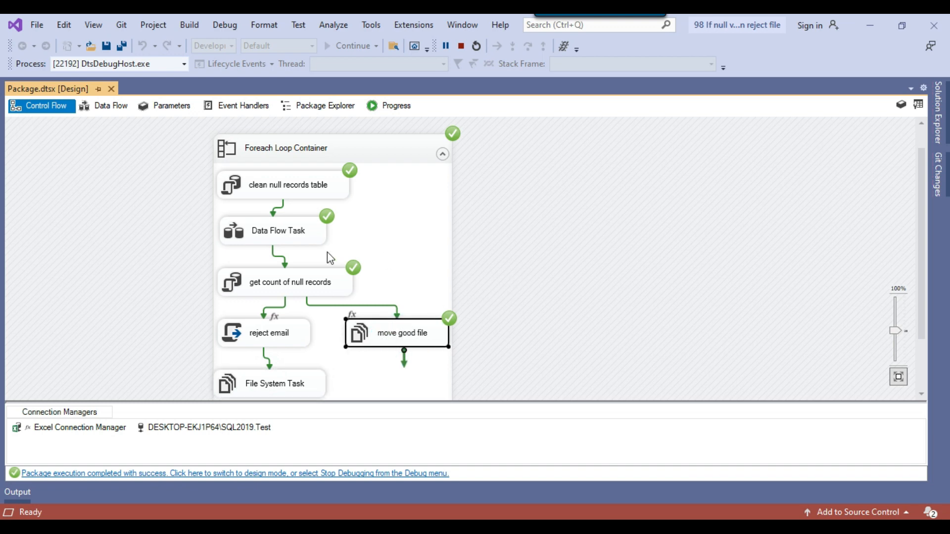
Open the Data Flow Task to check the row flow and view the target table of OLE DB Destination 1.
click(271, 247)
double_click(230, 227)
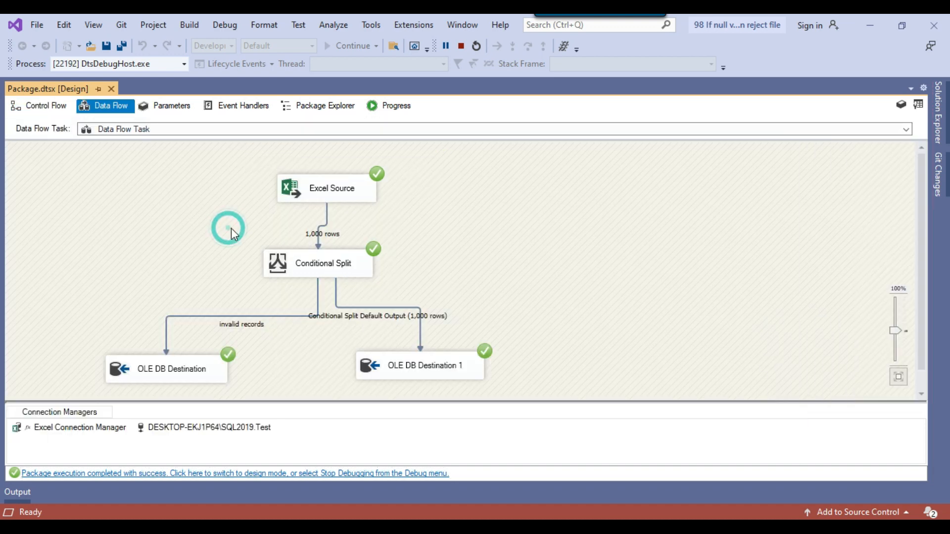
click(426, 368)
double_click(375, 365)
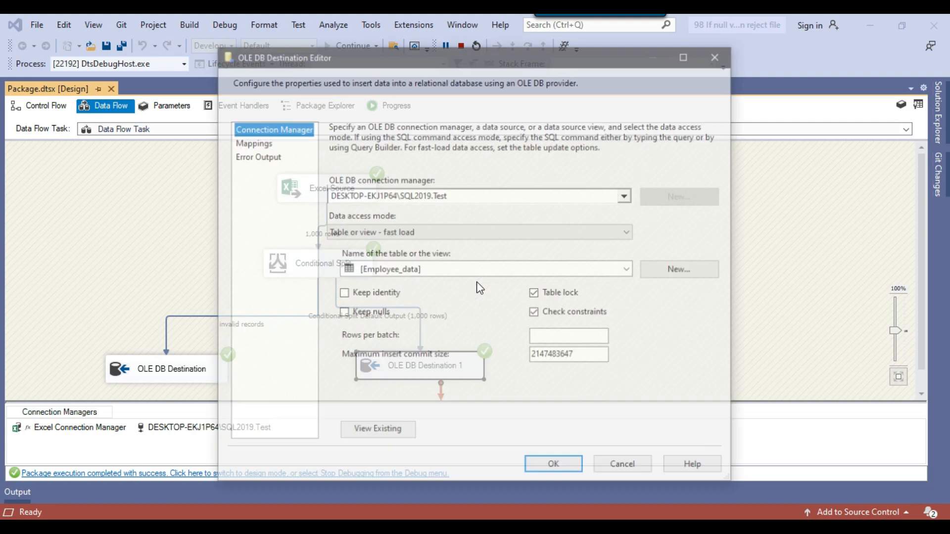
click(616, 465)
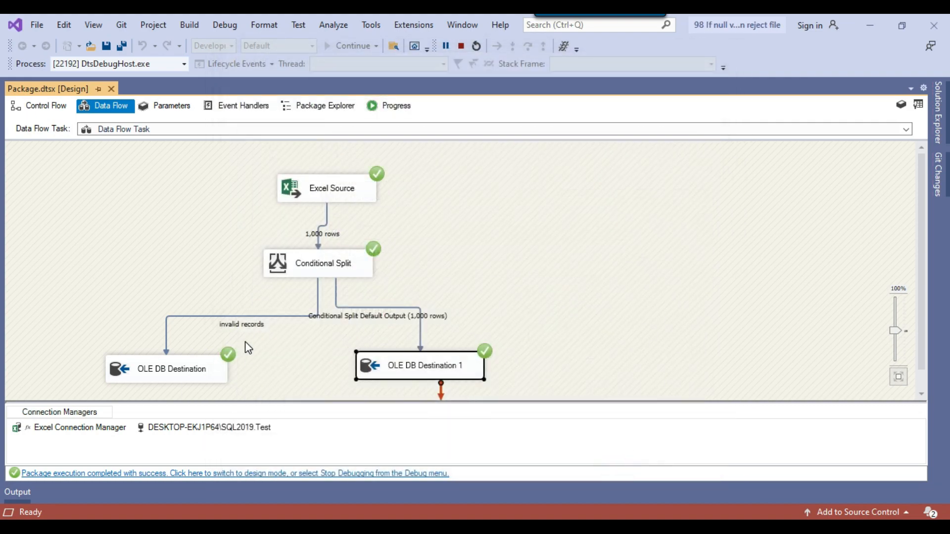
Switch to SQL Server Management Studio and rerun only the query selecting all rows from NULL_records.
click(482, 521)
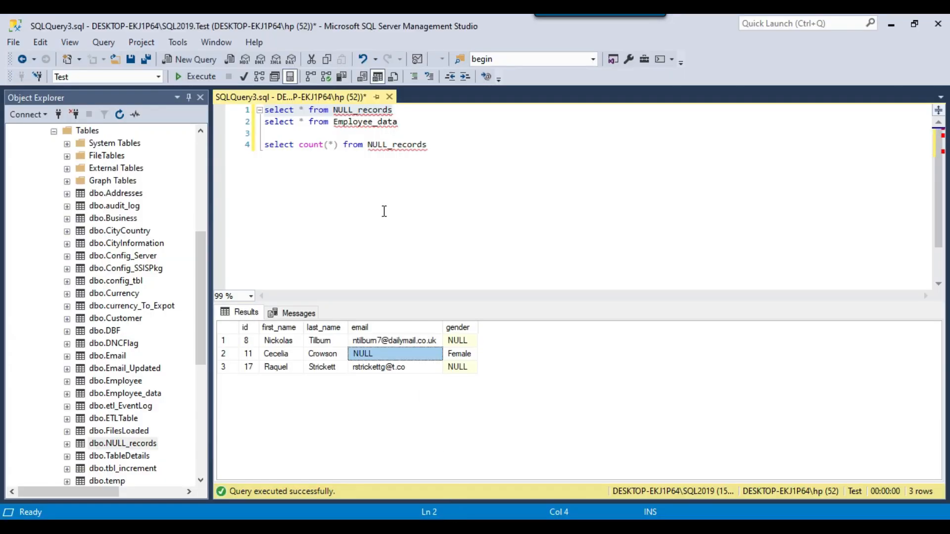
click(406, 164)
drag(414, 114, 264, 111)
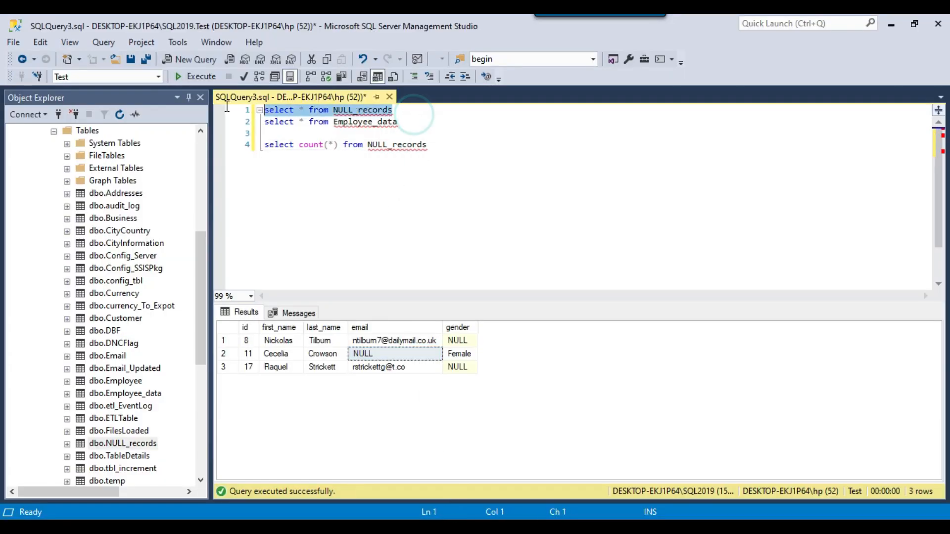
click(200, 78)
Switch to File Explorer and open the Processed folder in D:\Files to check for Good file.xlsx.
click(446, 524)
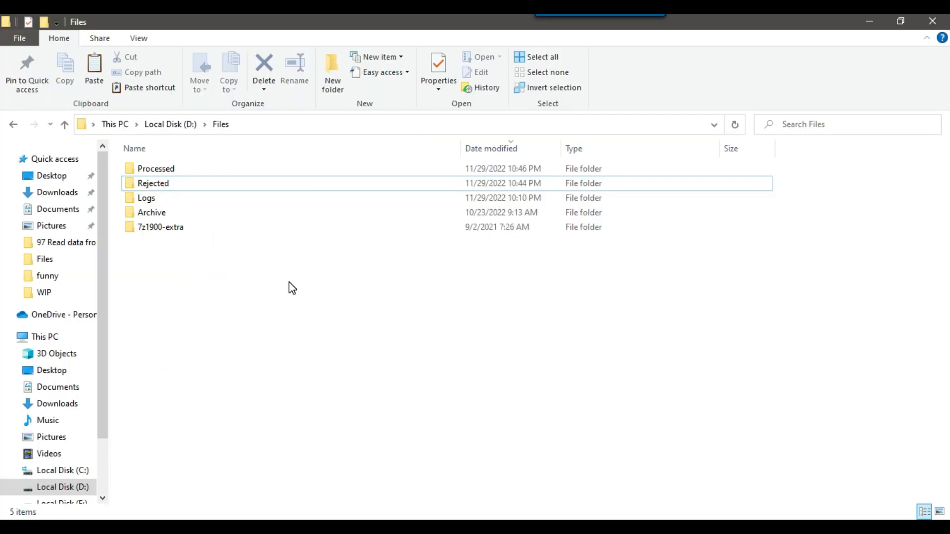
double_click(187, 171)
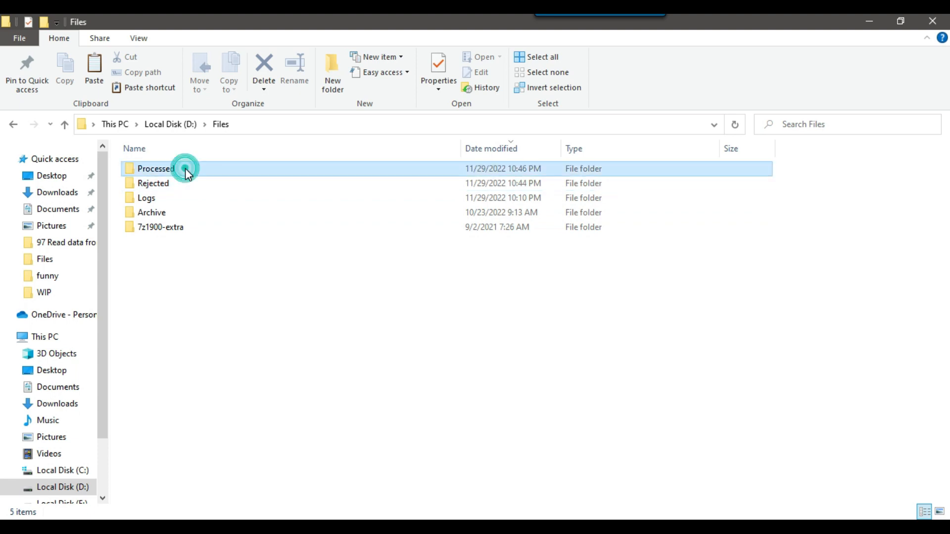